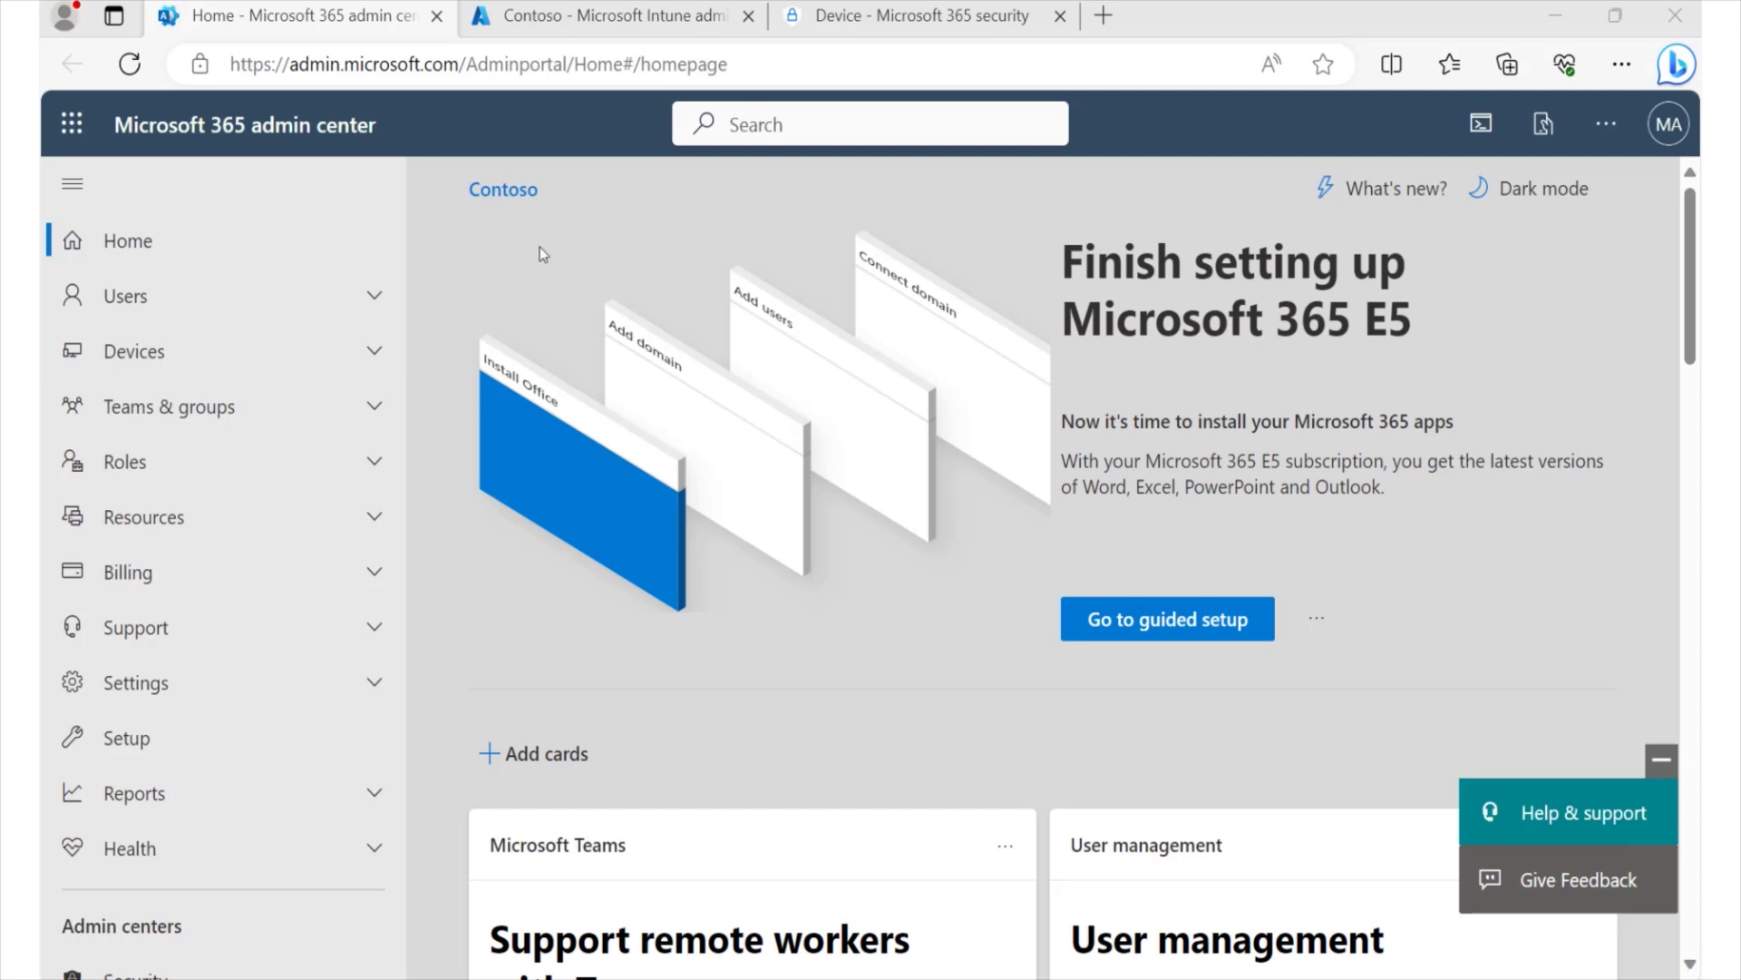
- Switch to the Contoso Microsoft Intune admin center browser tab
click(567, 17)
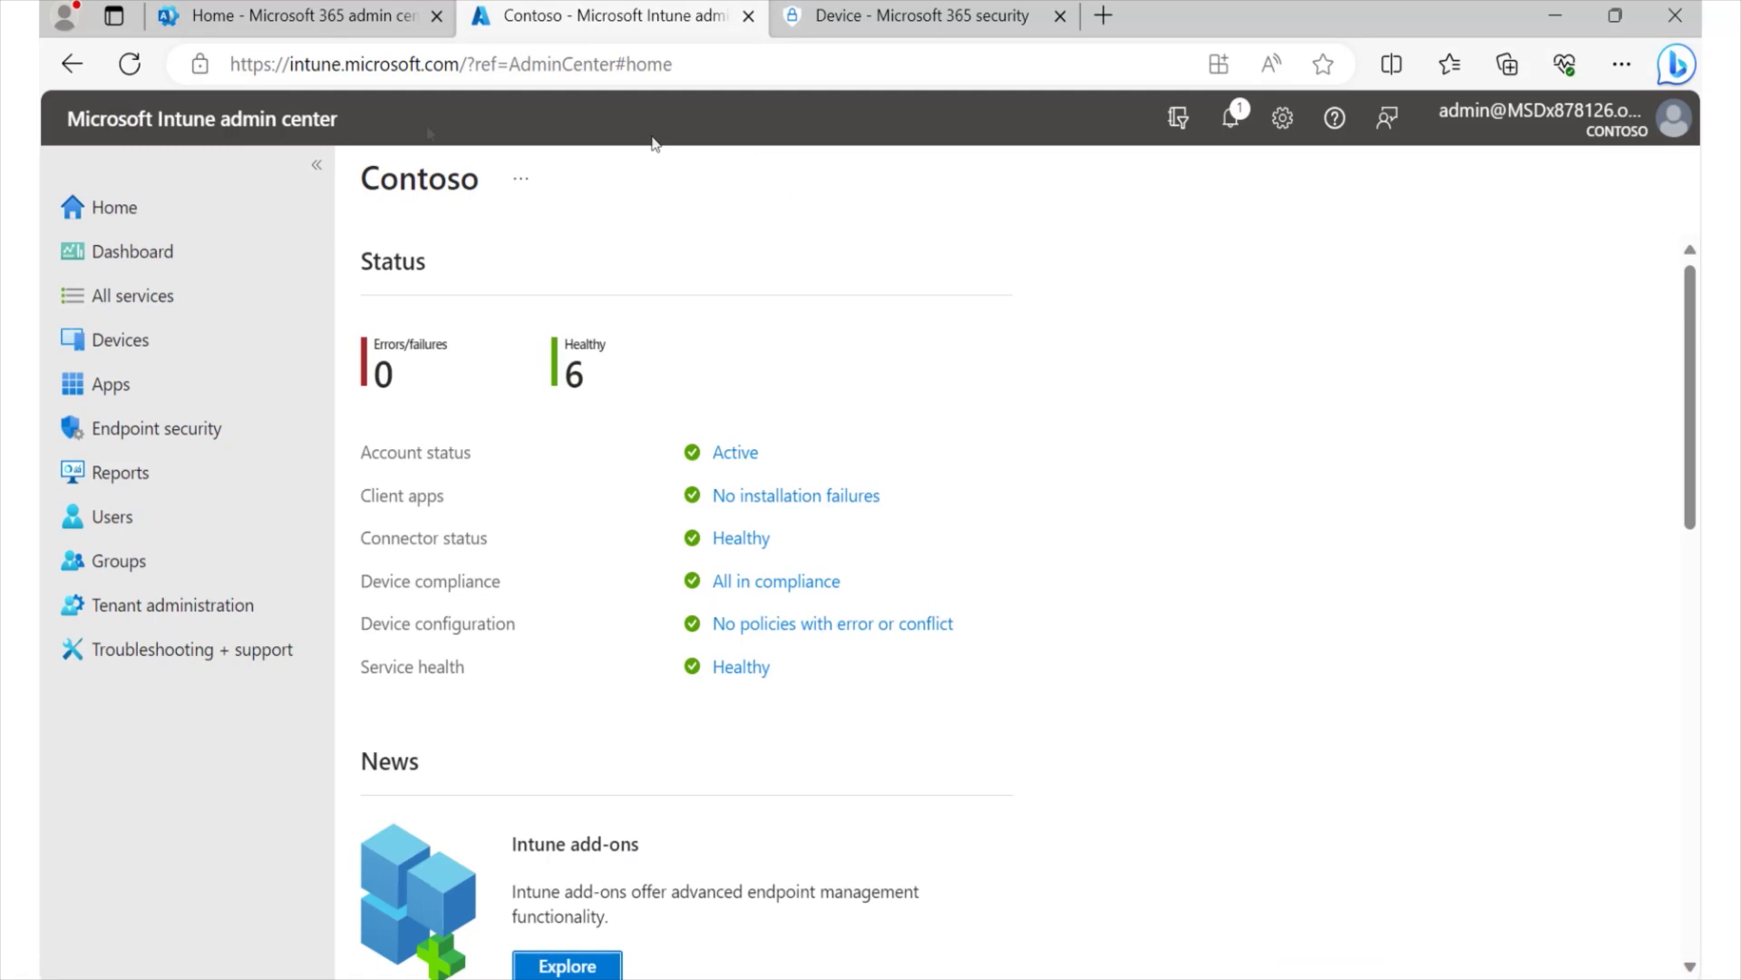
- Go to Devices > Configuration profiles and start a new profile with + Create profile
click(160, 353)
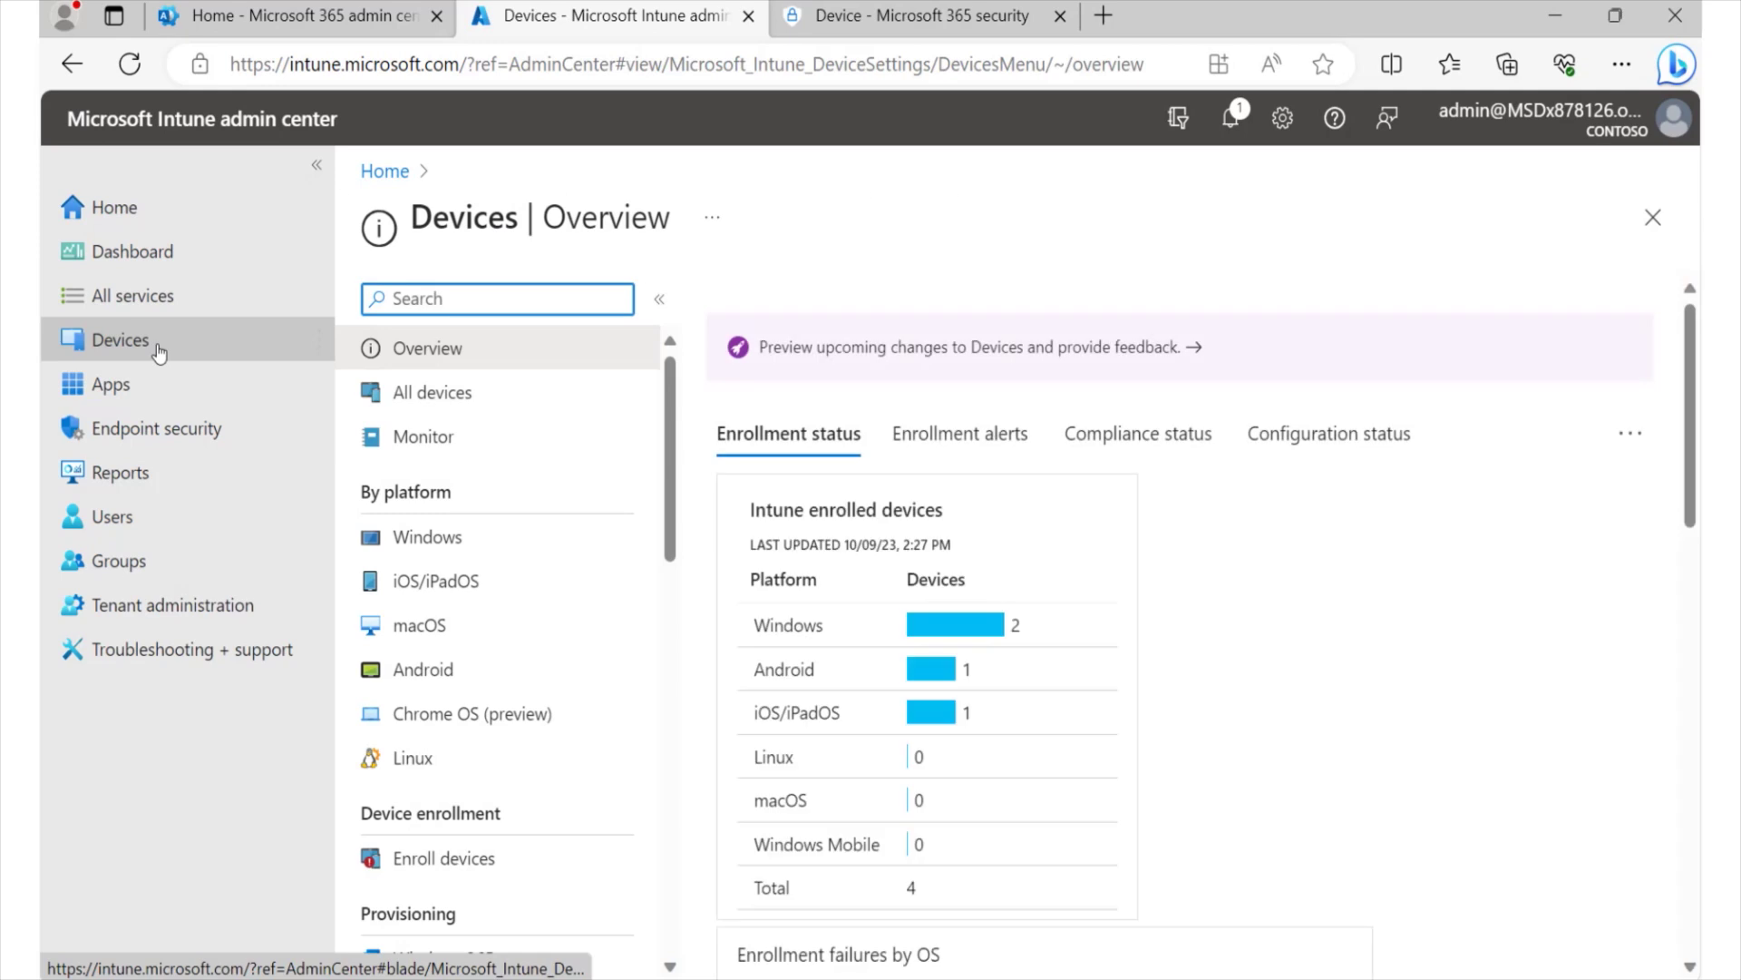
scroll(453, 726, down, 5)
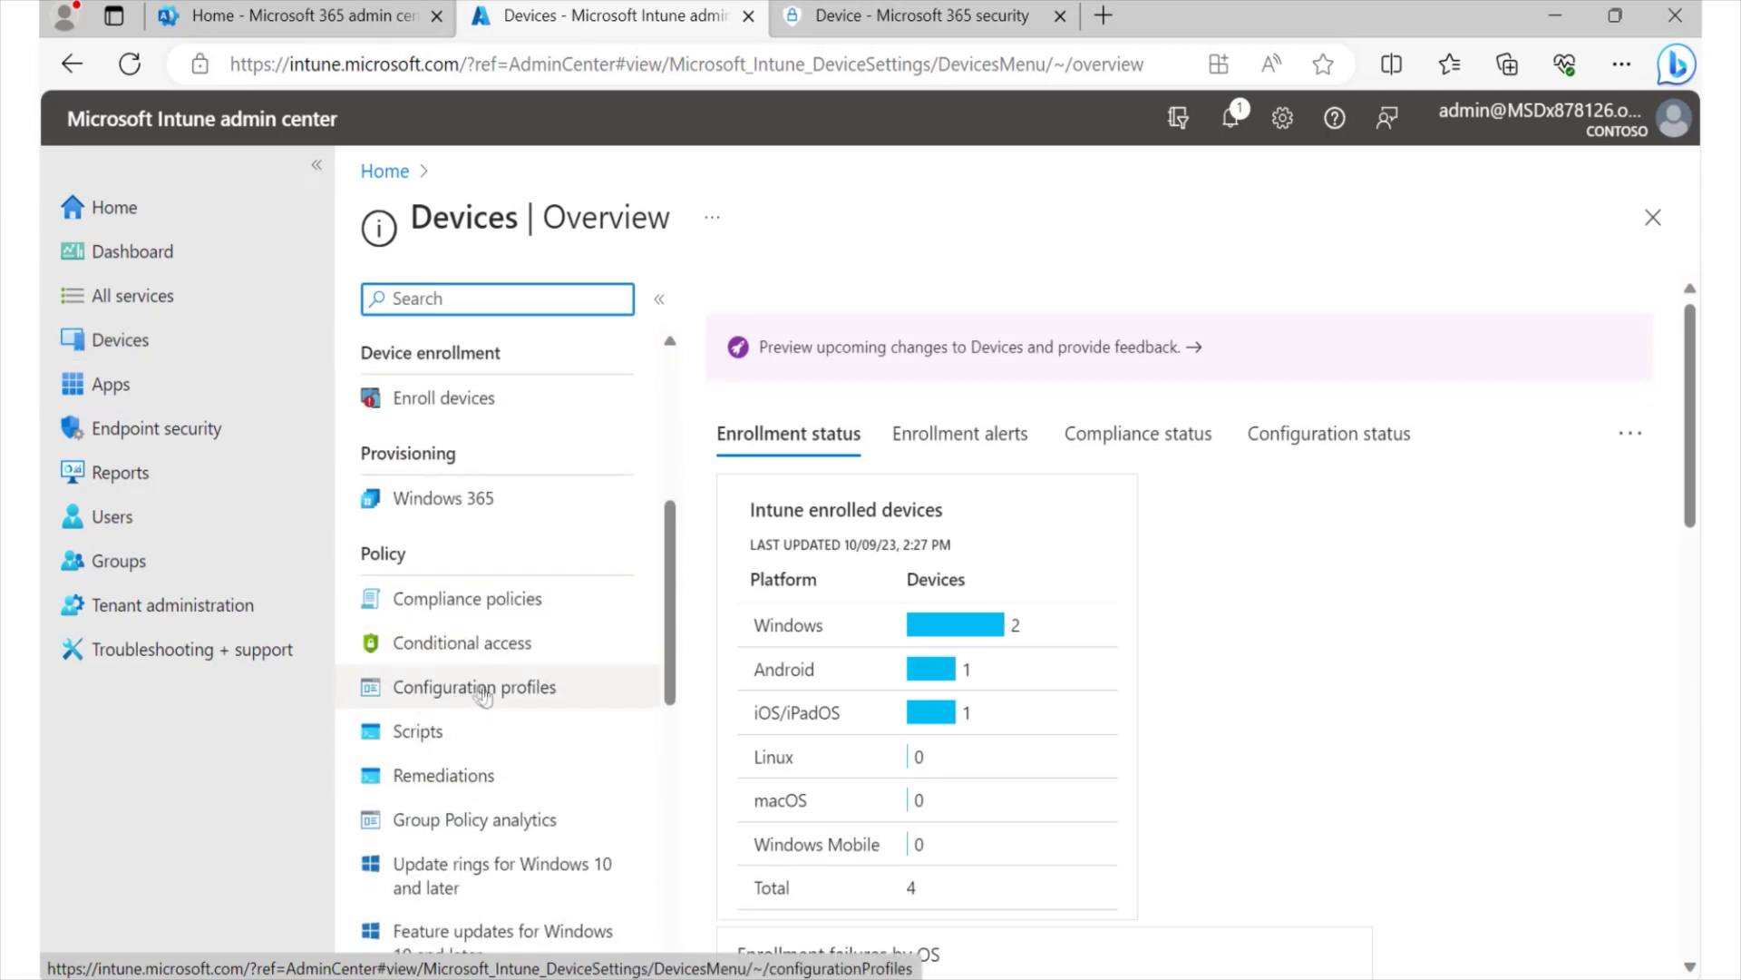
click(453, 695)
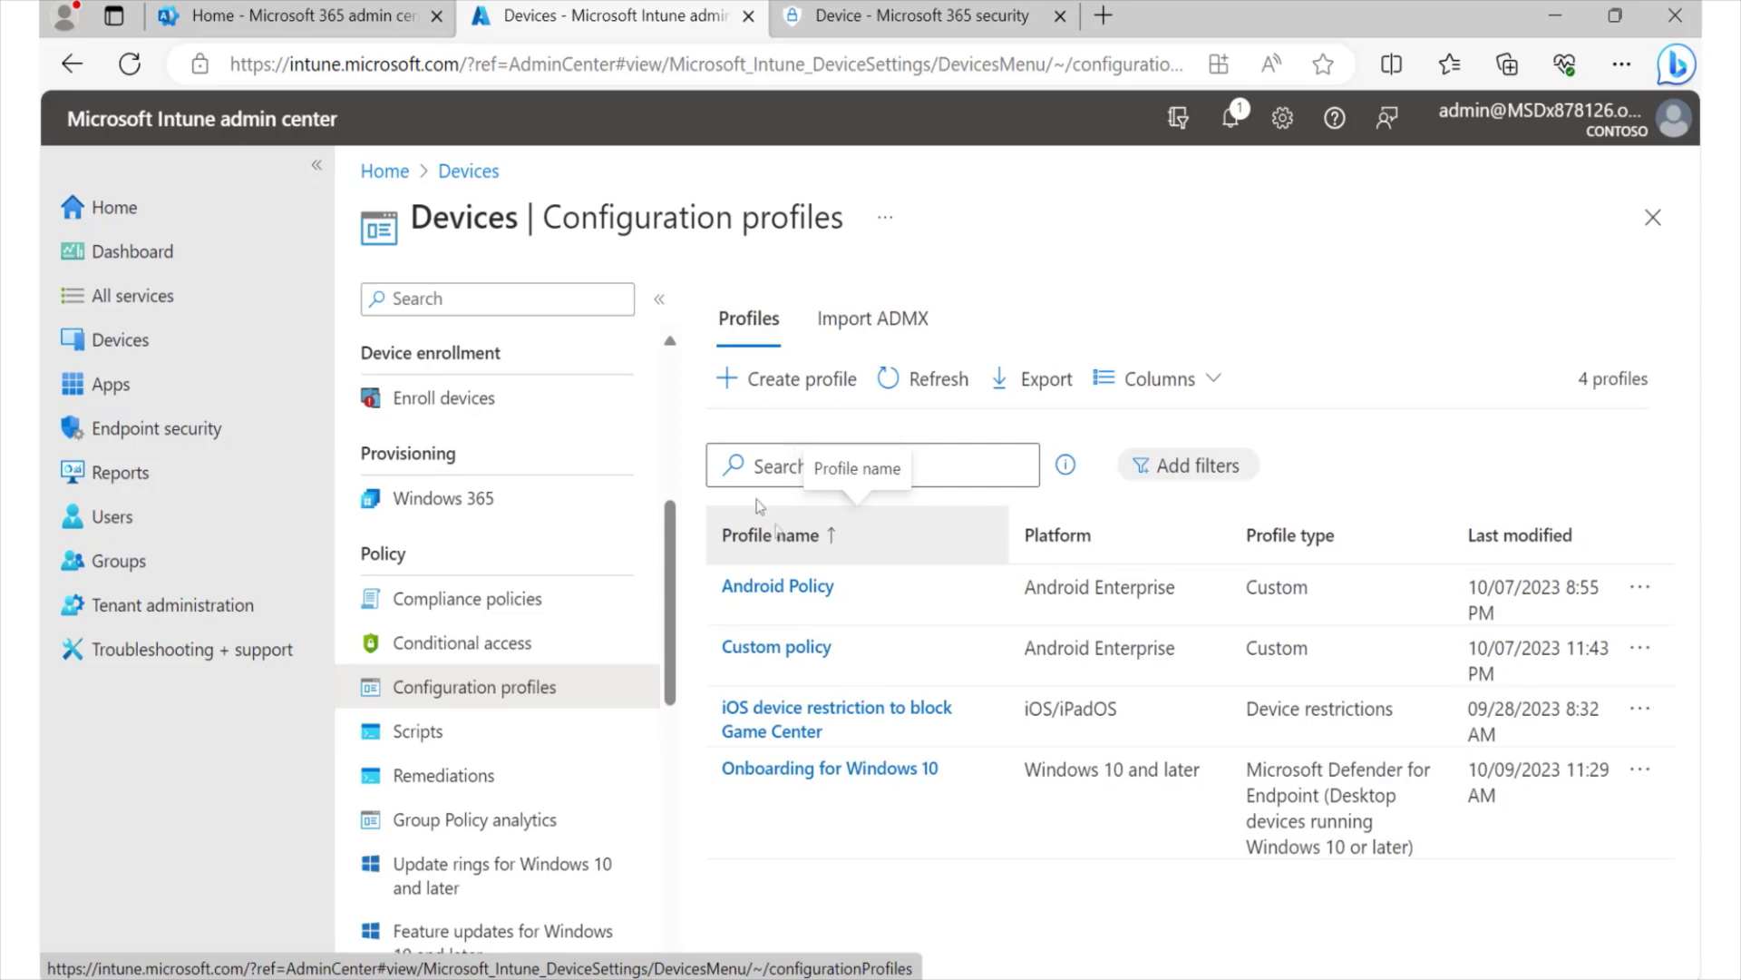
click(785, 396)
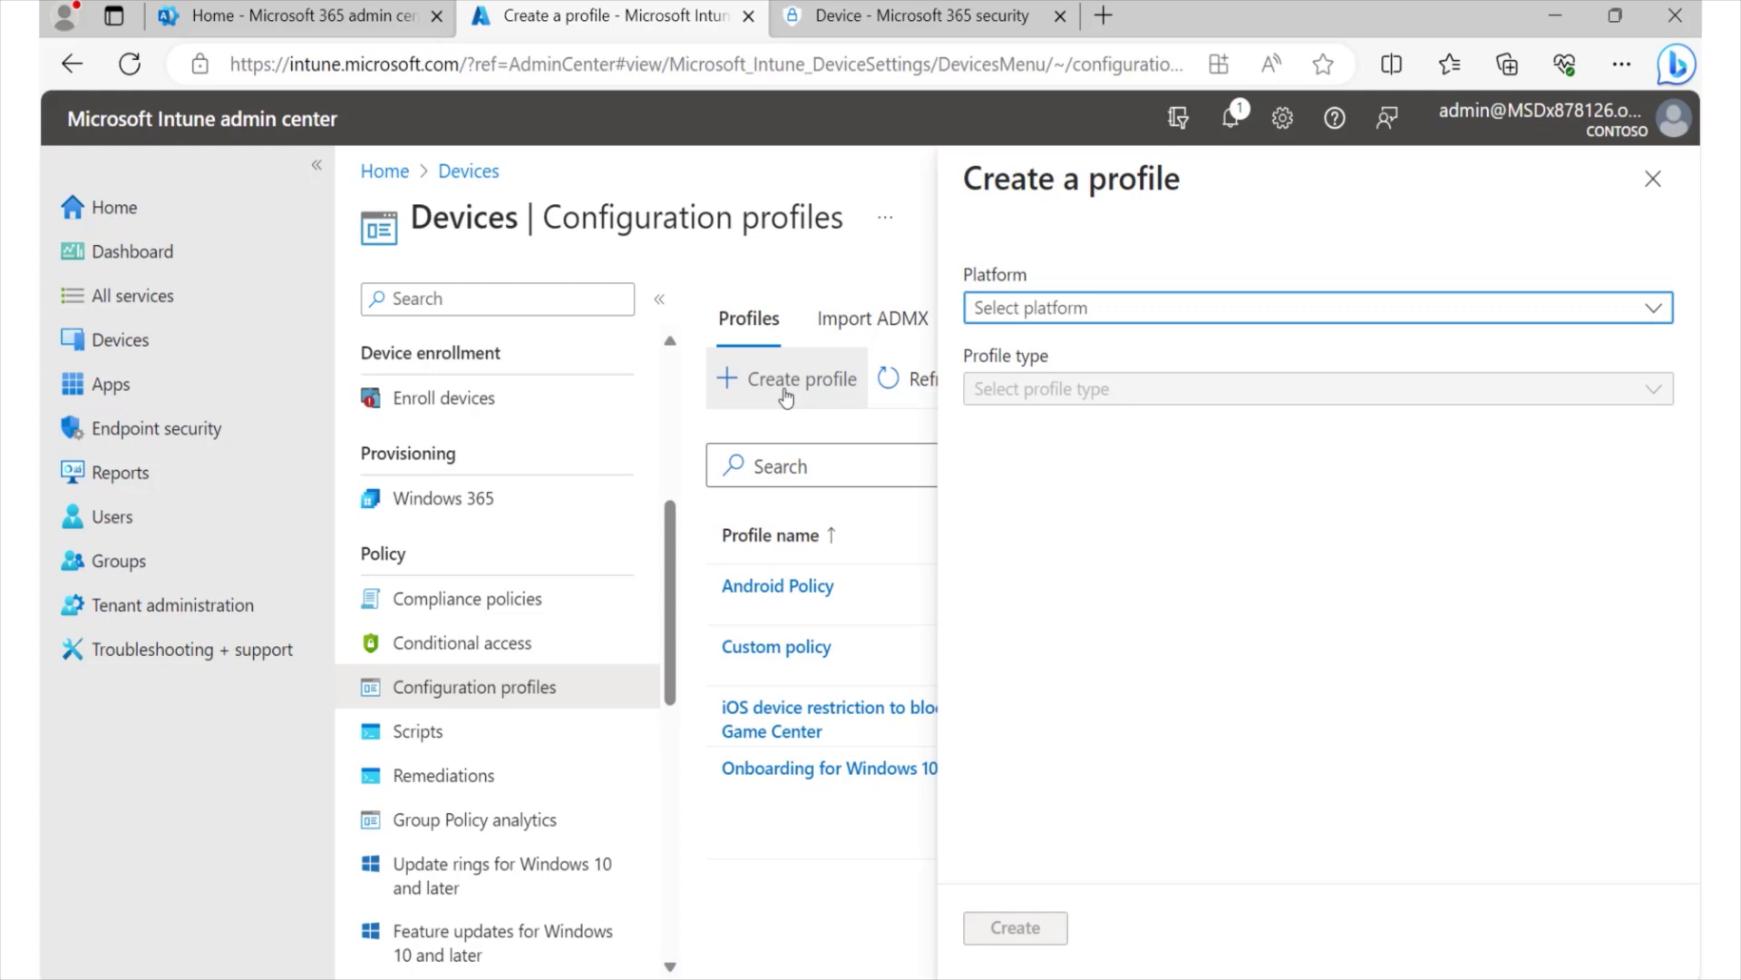
- Set the platform to Windows 10 and later and the profile type to Templates
click(1132, 311)
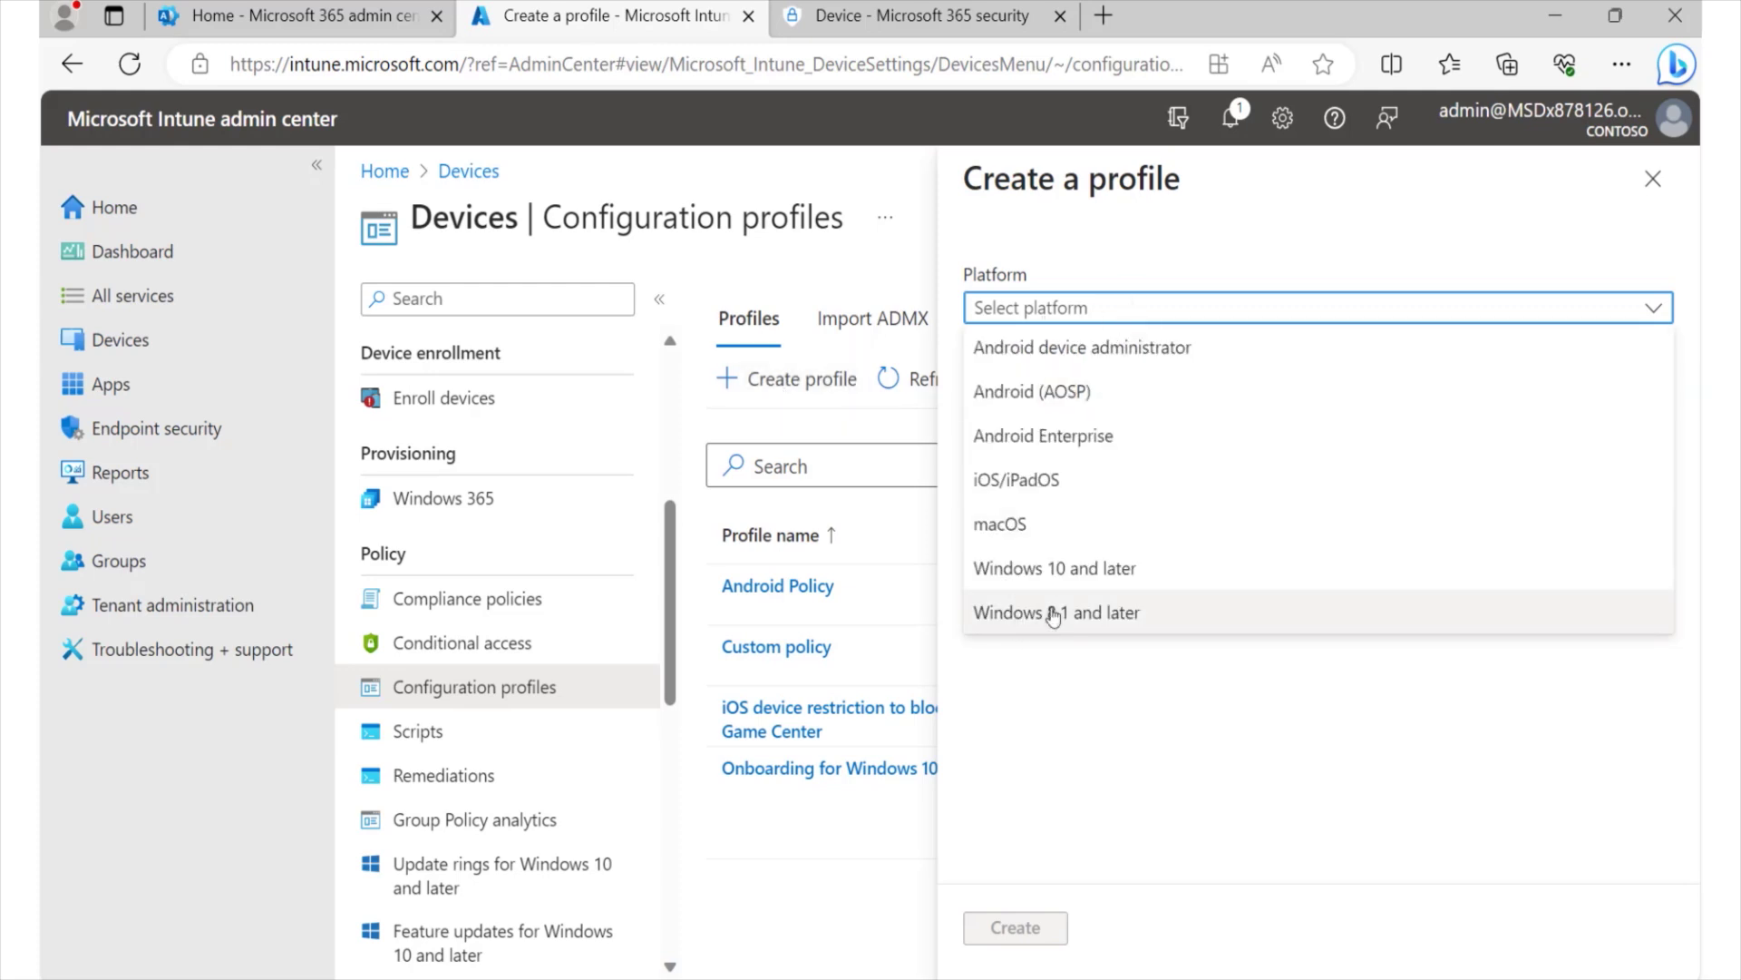
click(1059, 571)
click(1131, 399)
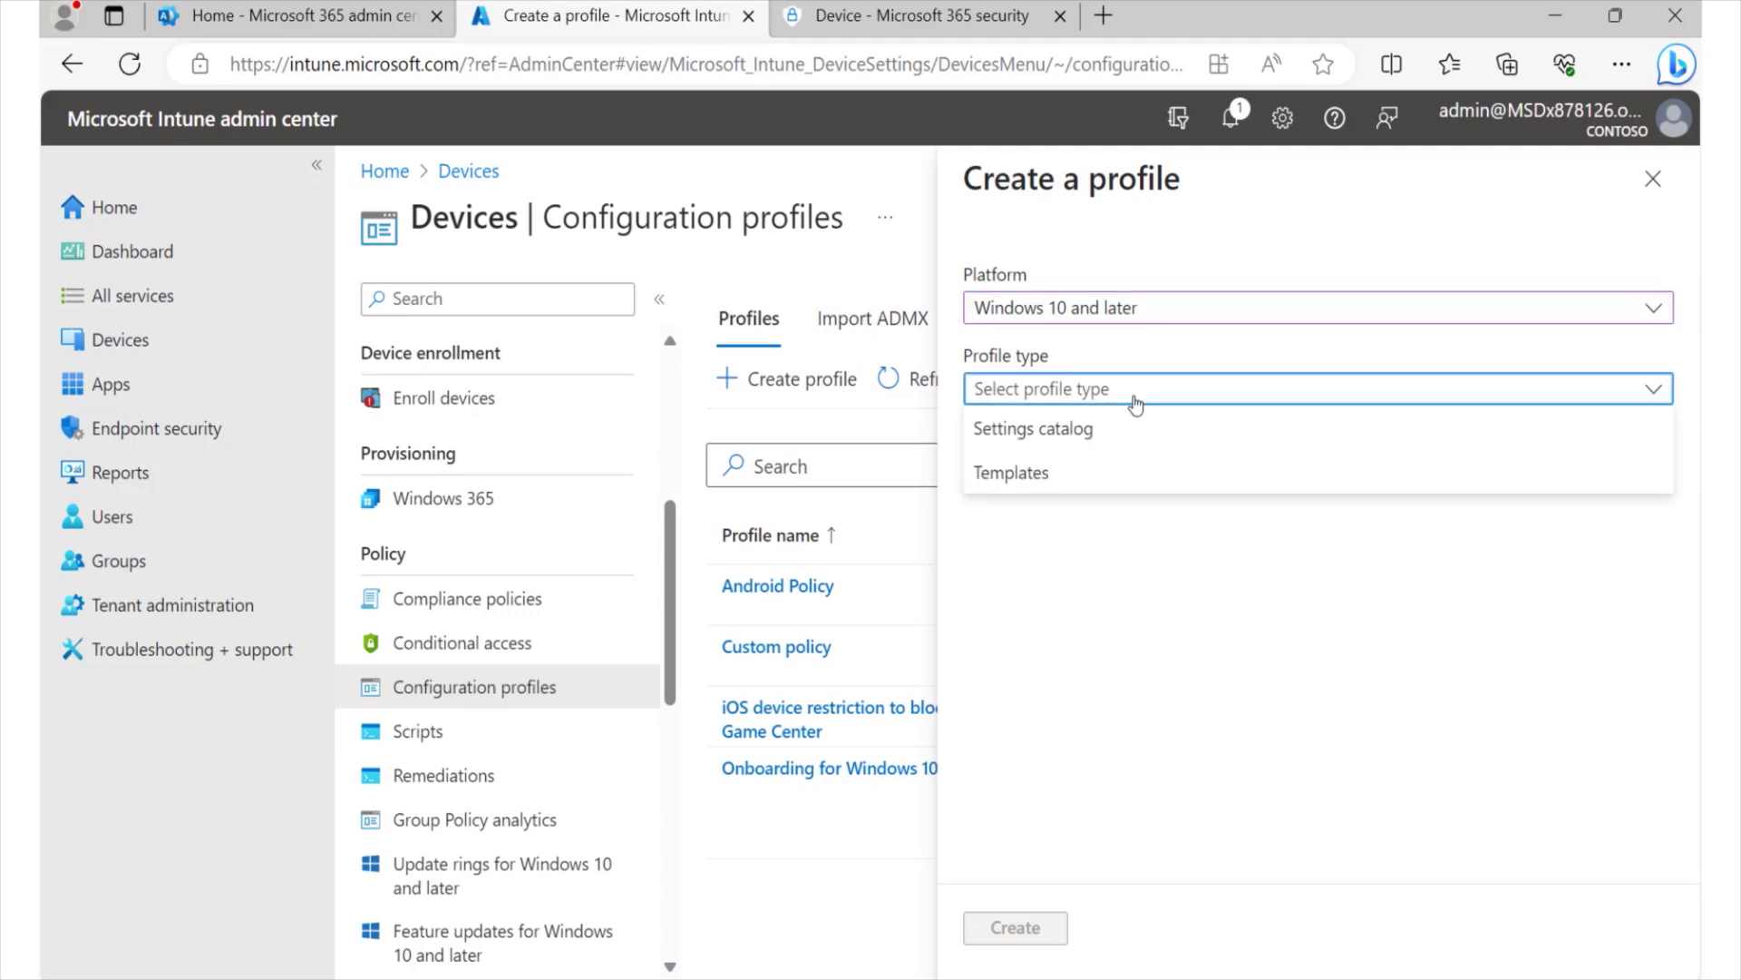
click(1039, 489)
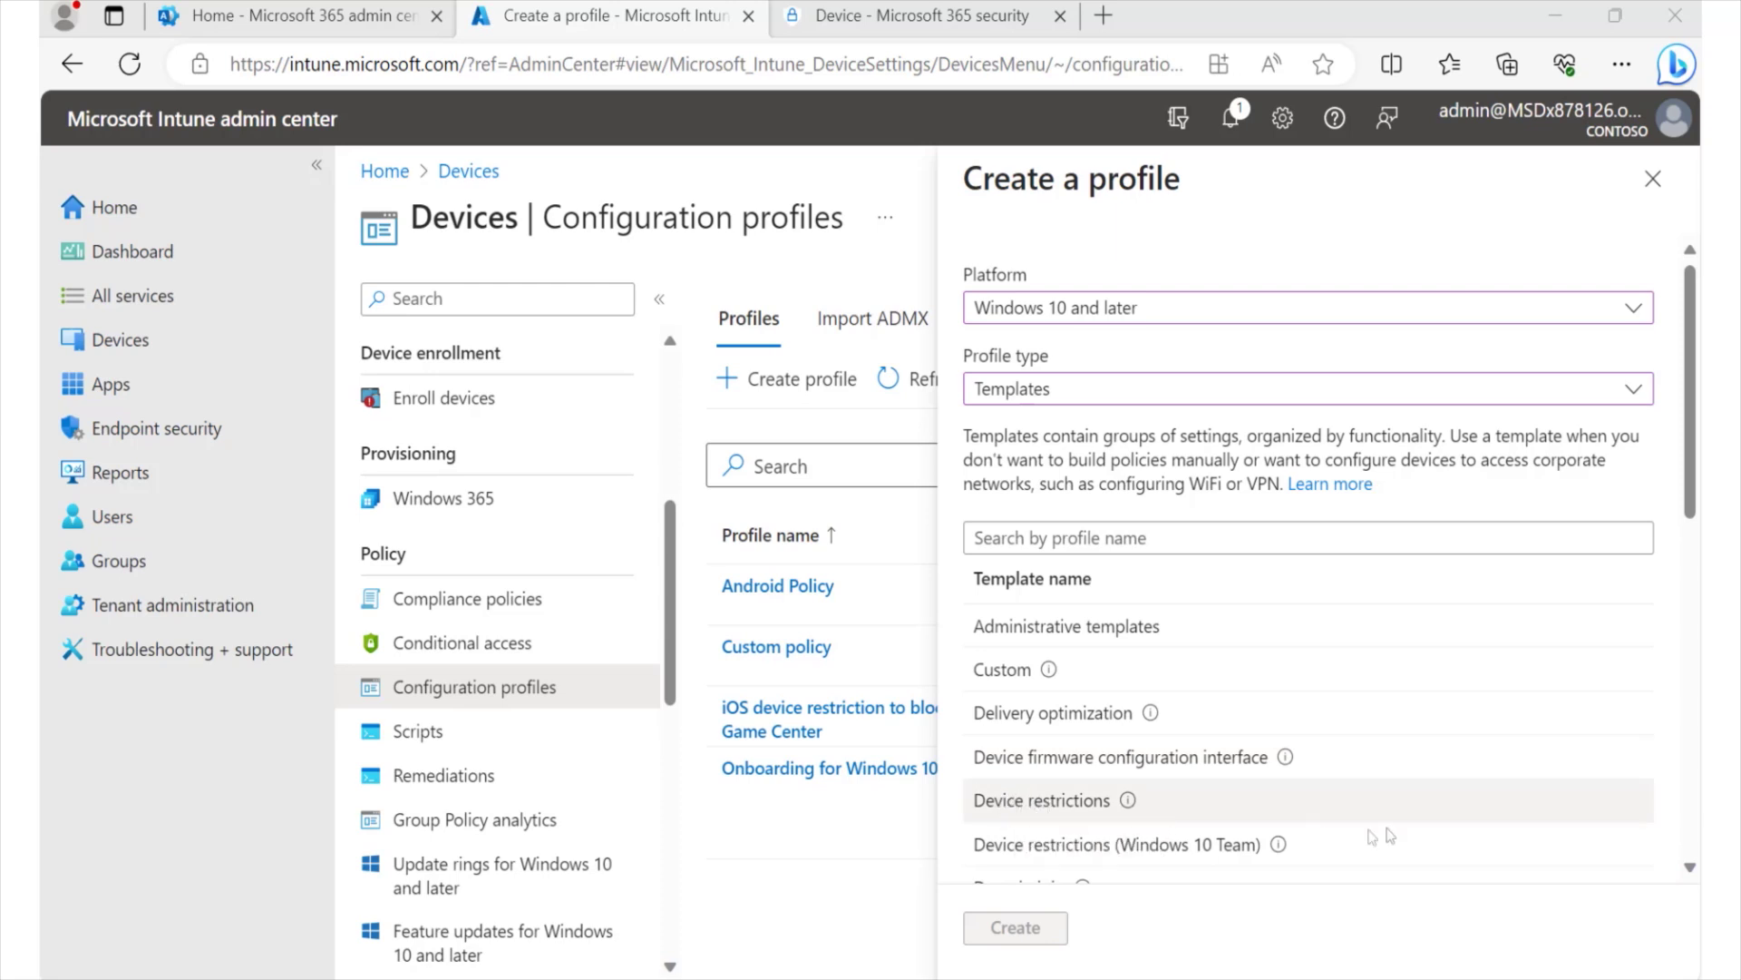
- Choose the Endpoint protection template and create the profile
scroll(1503, 772, down, 3)
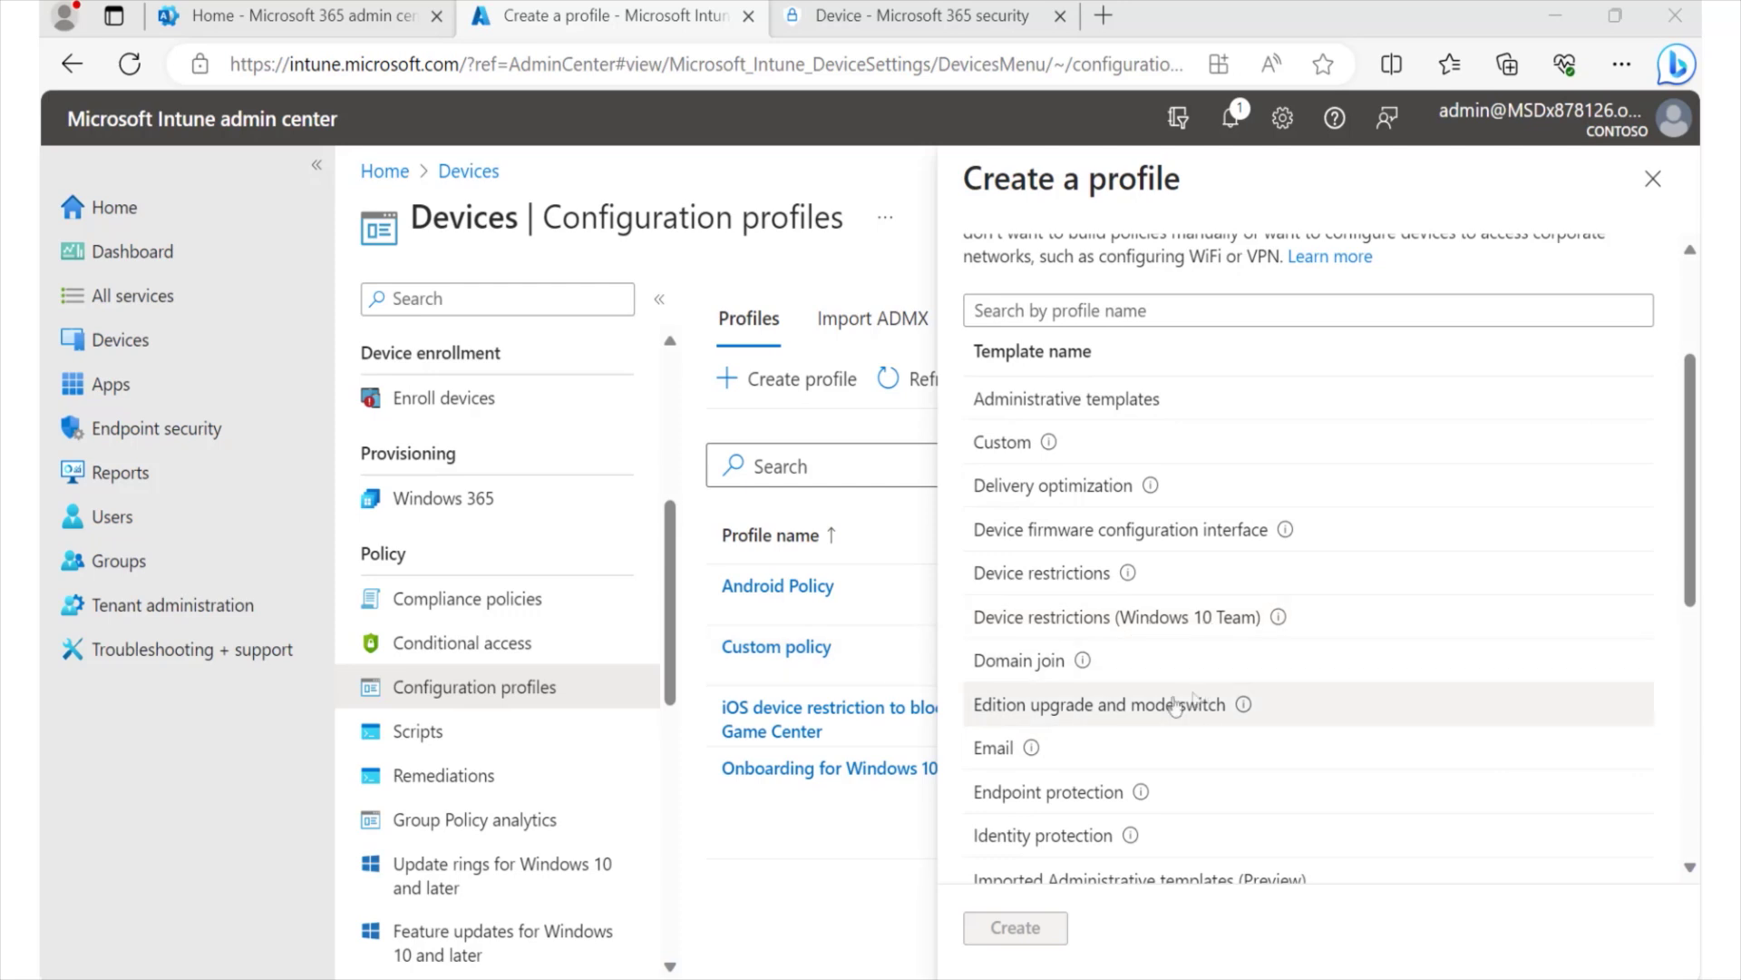
scroll(1170, 759, down, 3)
scroll(1170, 758, down, 5)
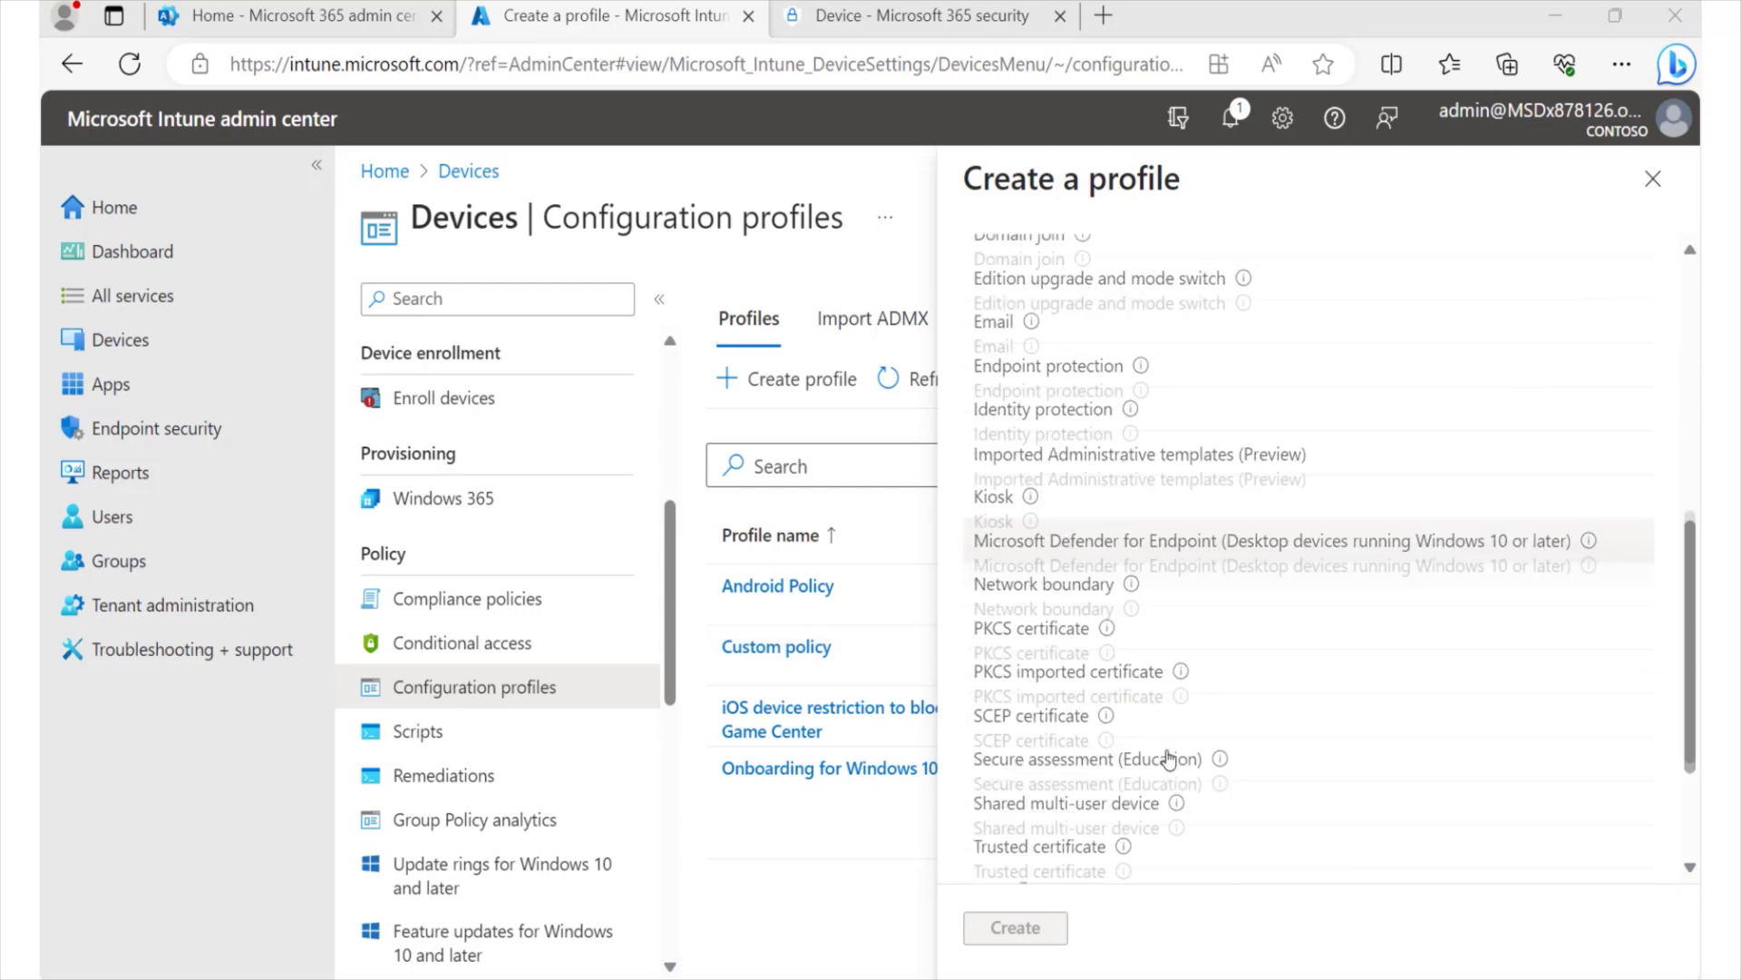
scroll(1166, 760, up, 10)
scroll(1177, 744, down, 9)
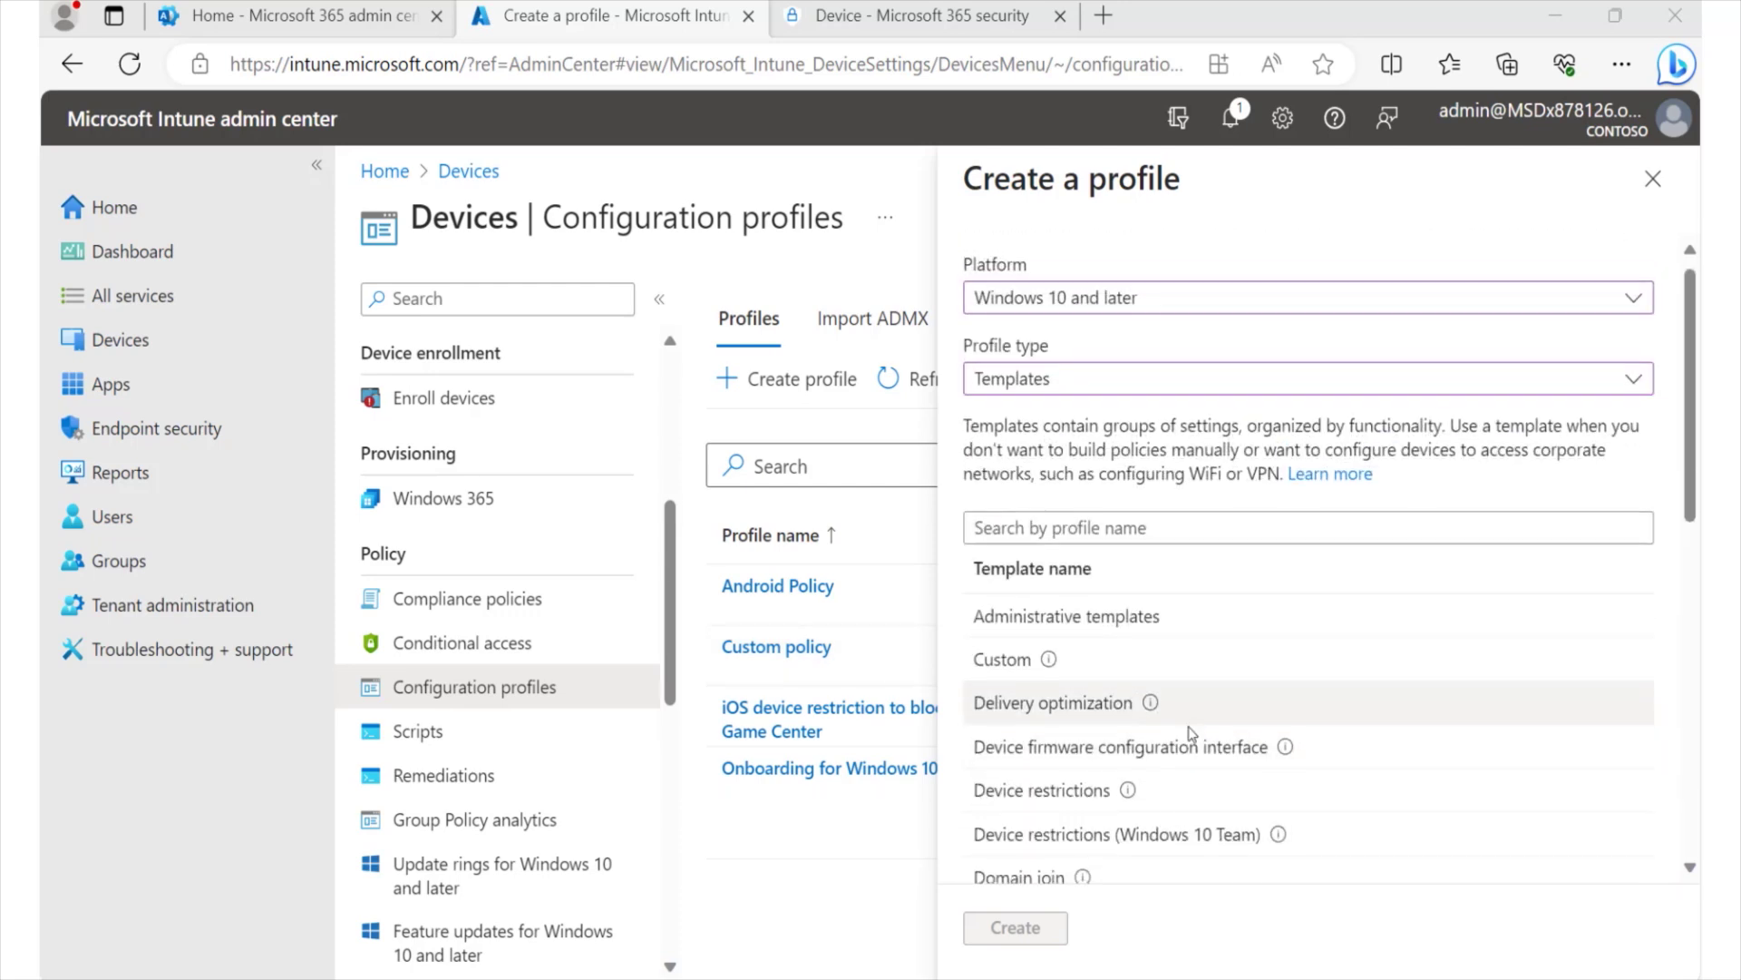
scroll(1208, 721, up, 6)
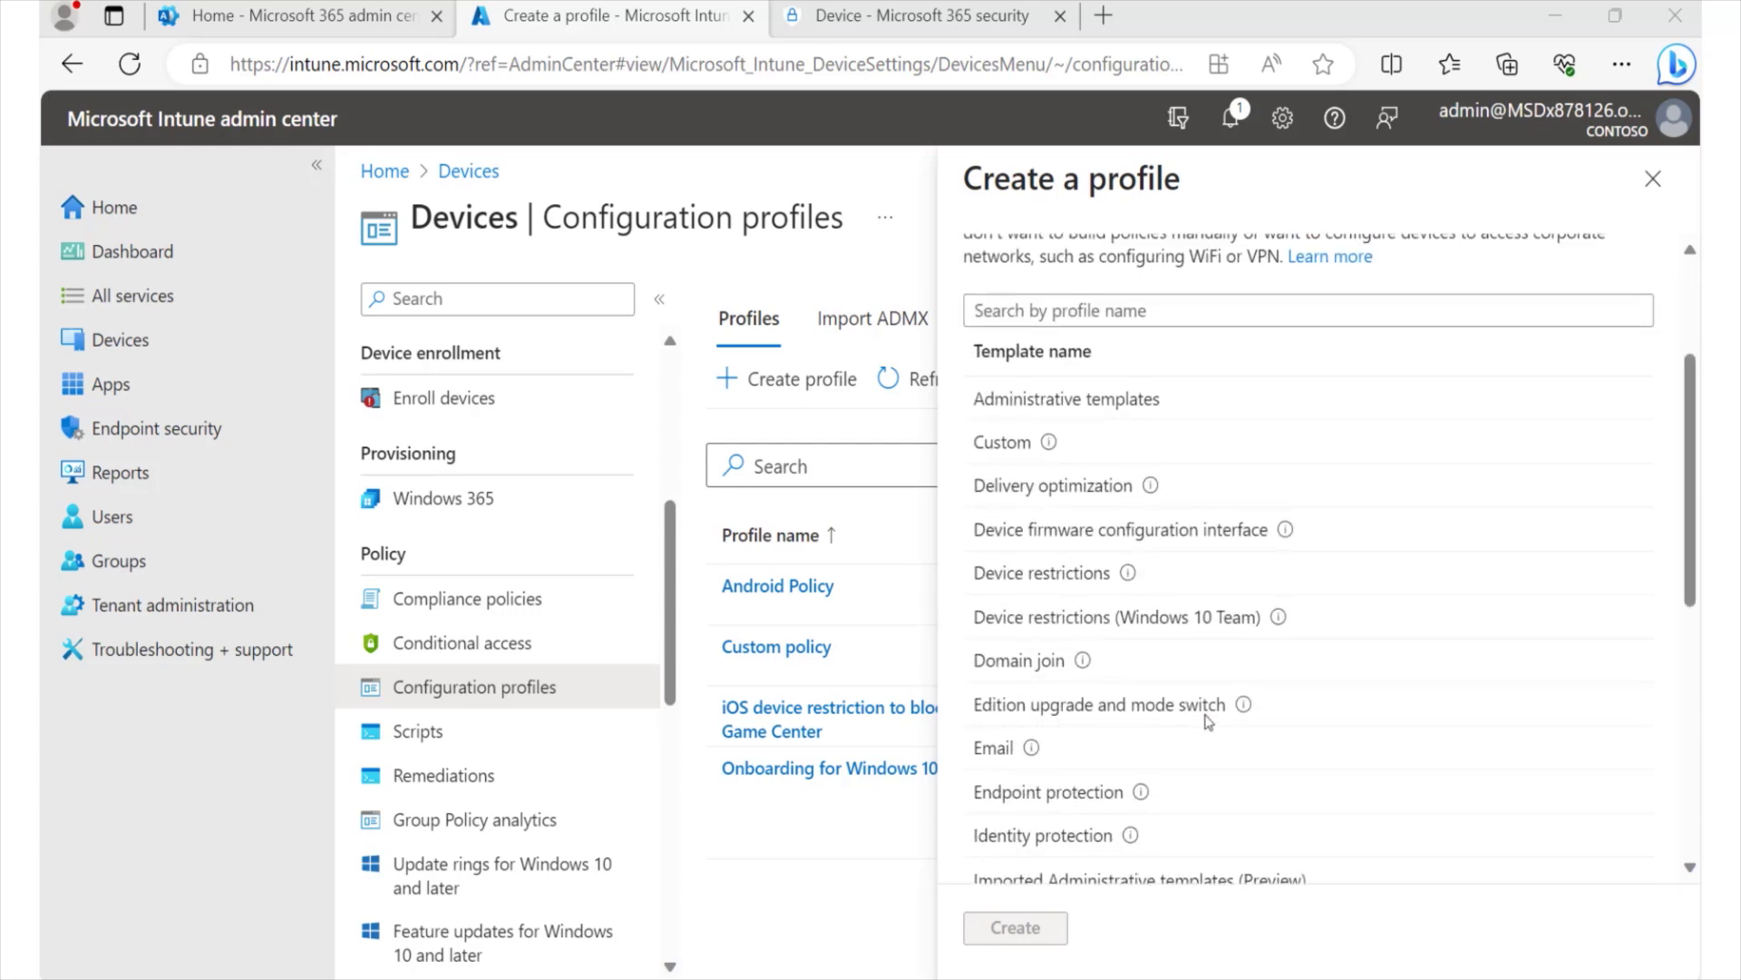
scroll(1398, 708, down, 2)
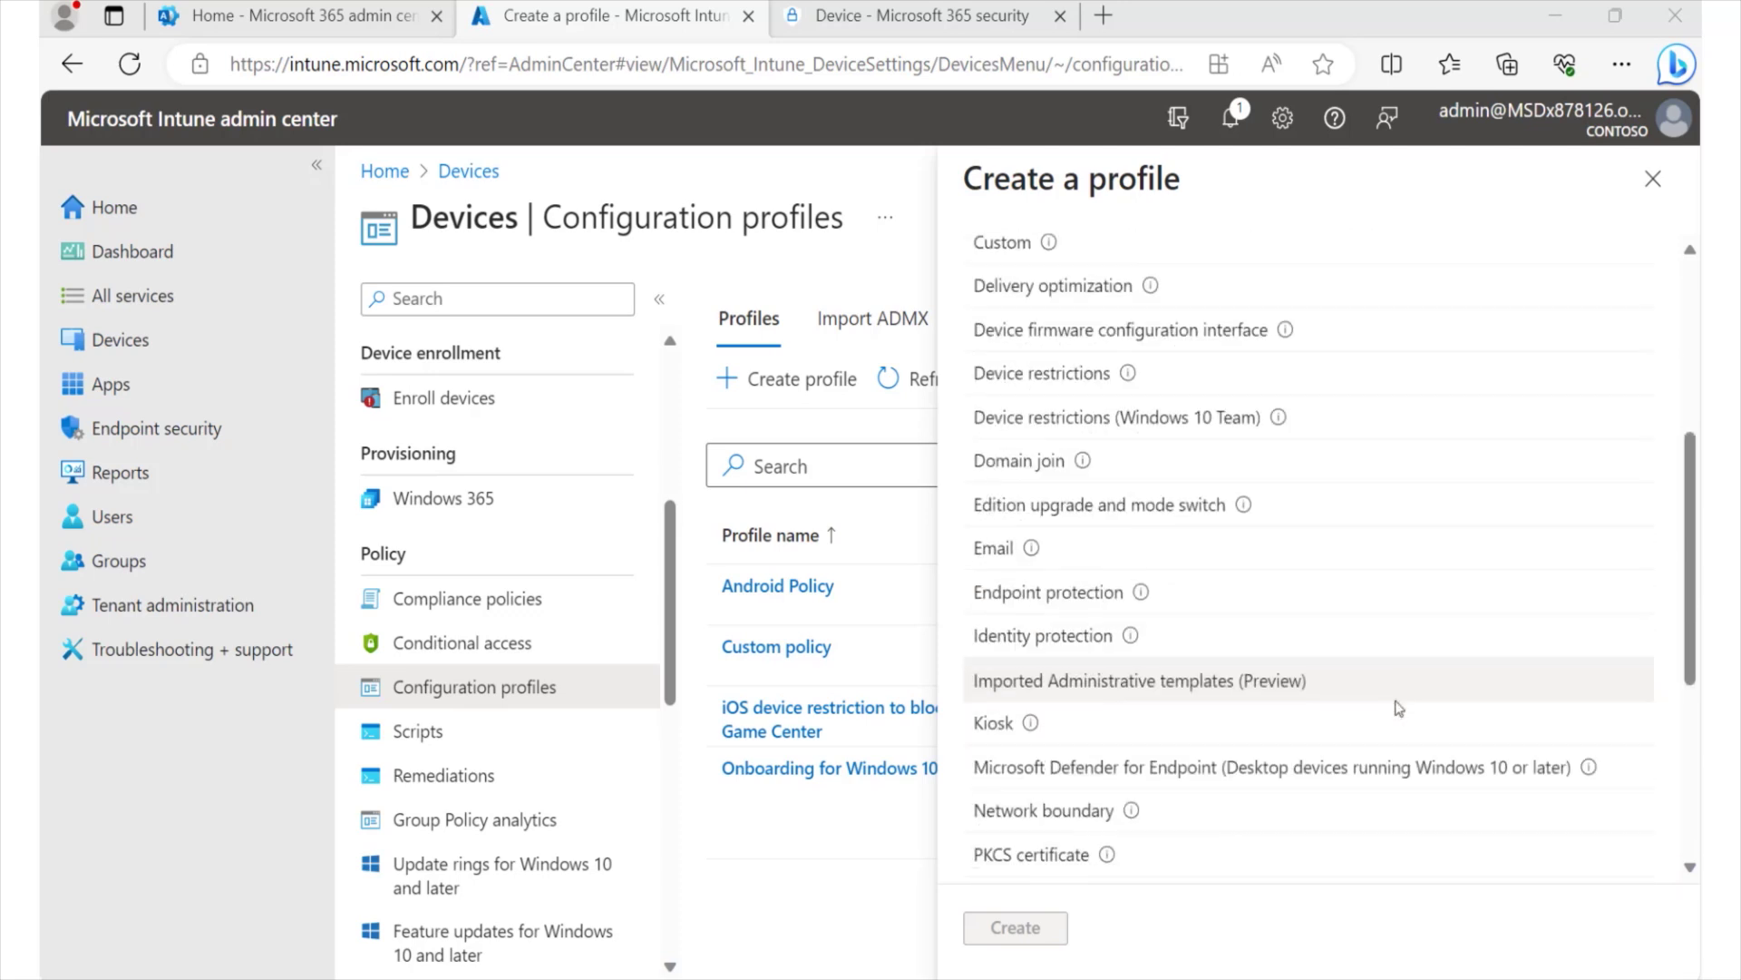
scroll(1398, 708, down, 1)
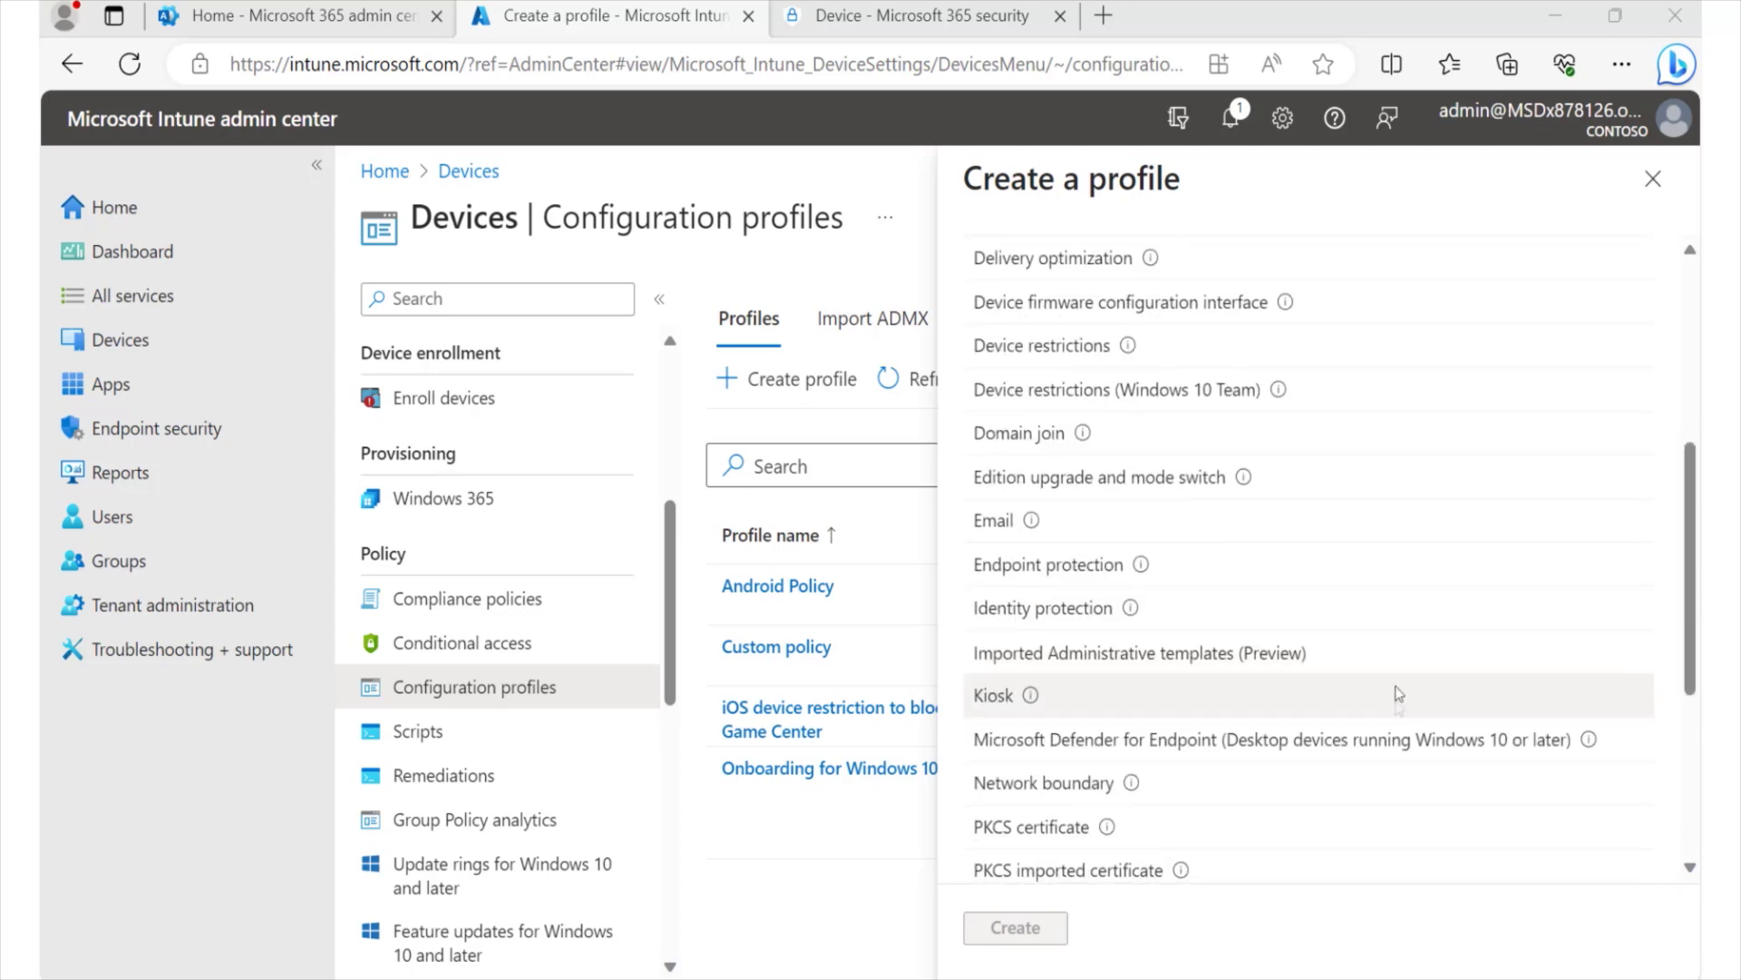
click(1021, 569)
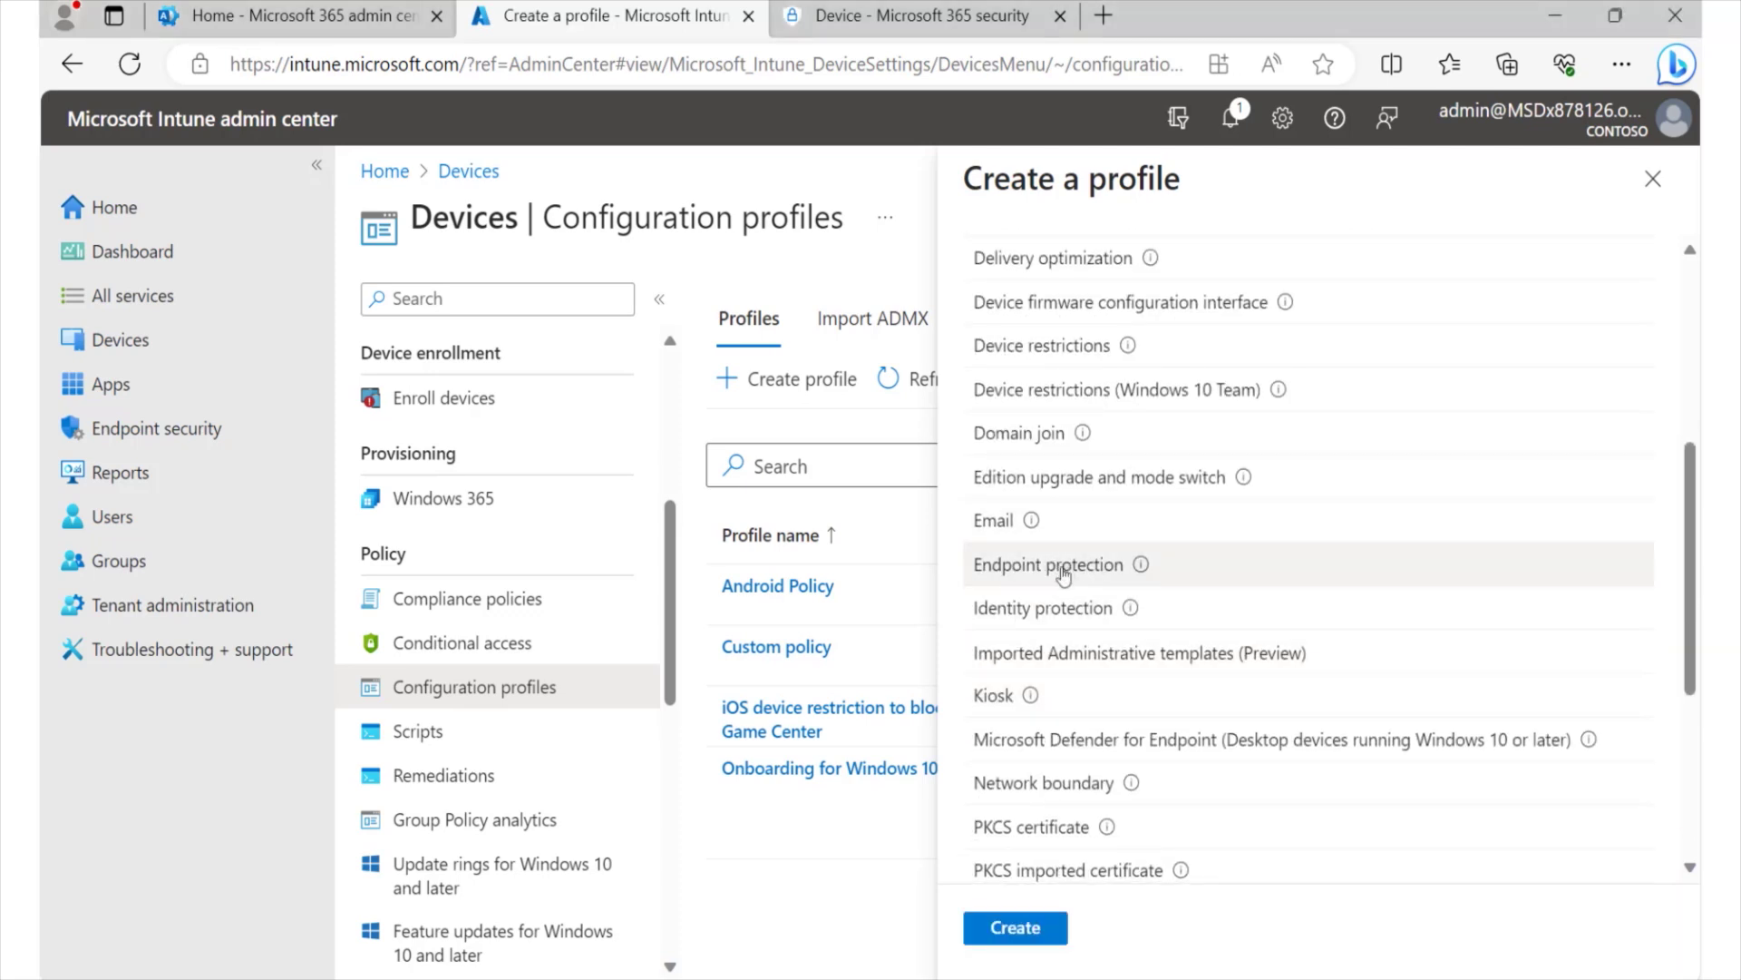
click(1015, 929)
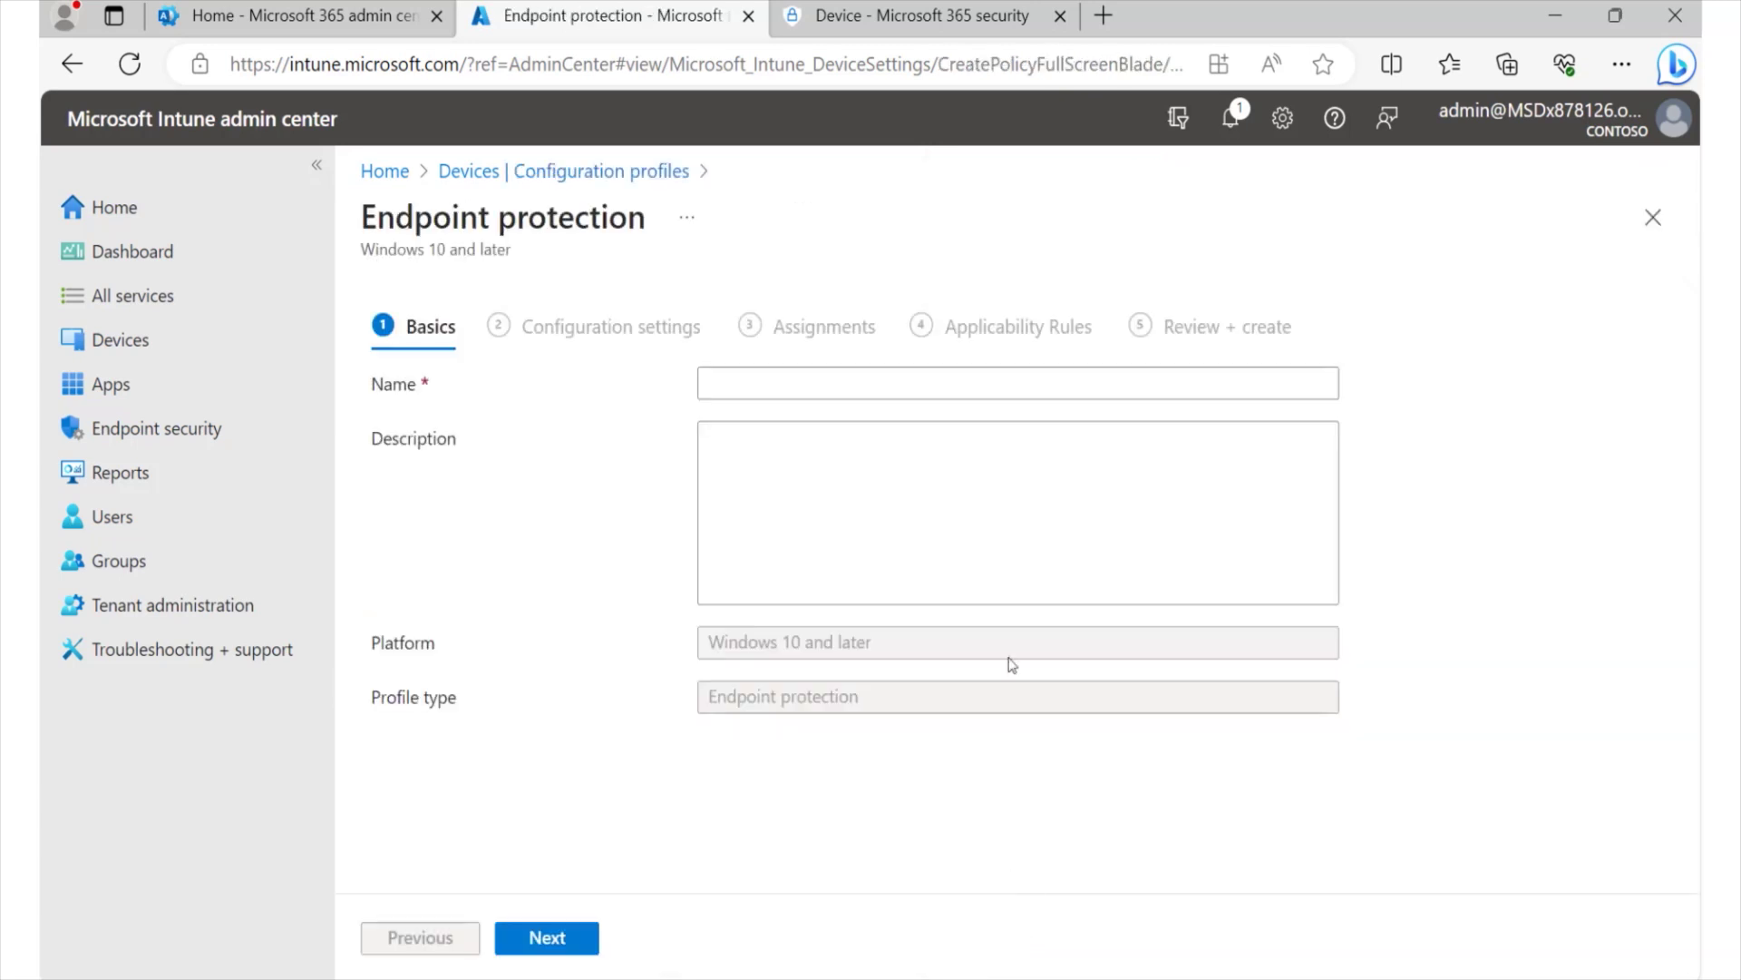
- Name the profile 'Settings for Windows' and continue to Configuration settings
click(818, 372)
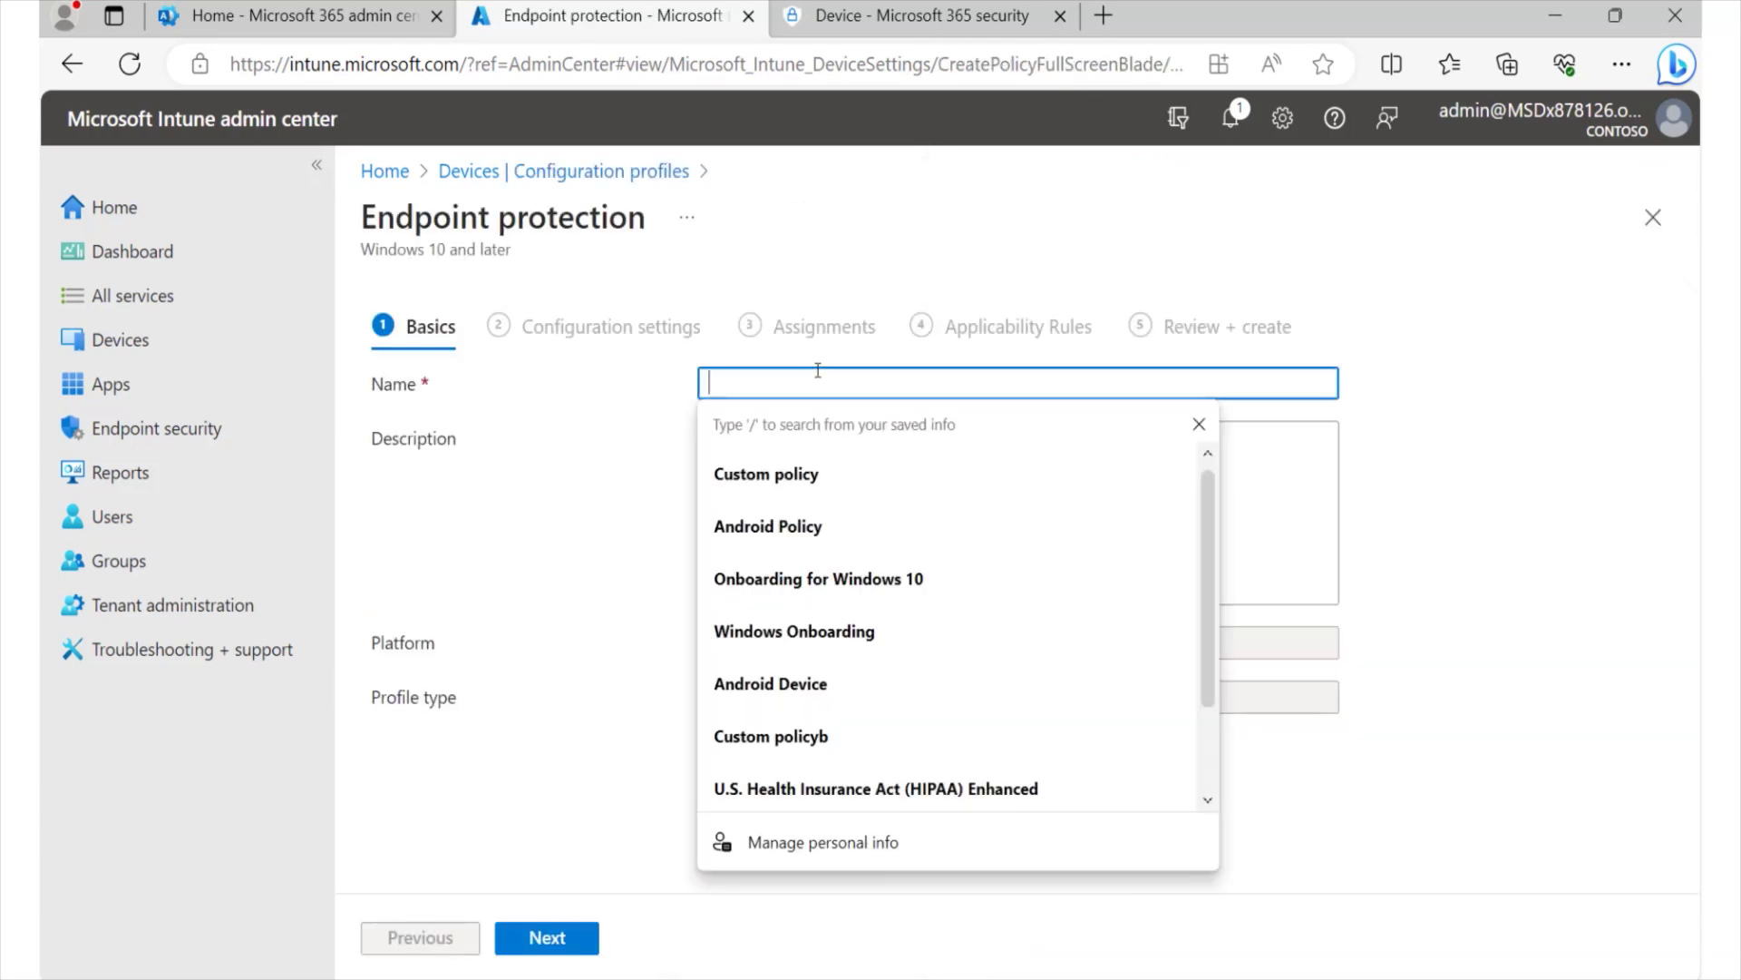
text(Settings)
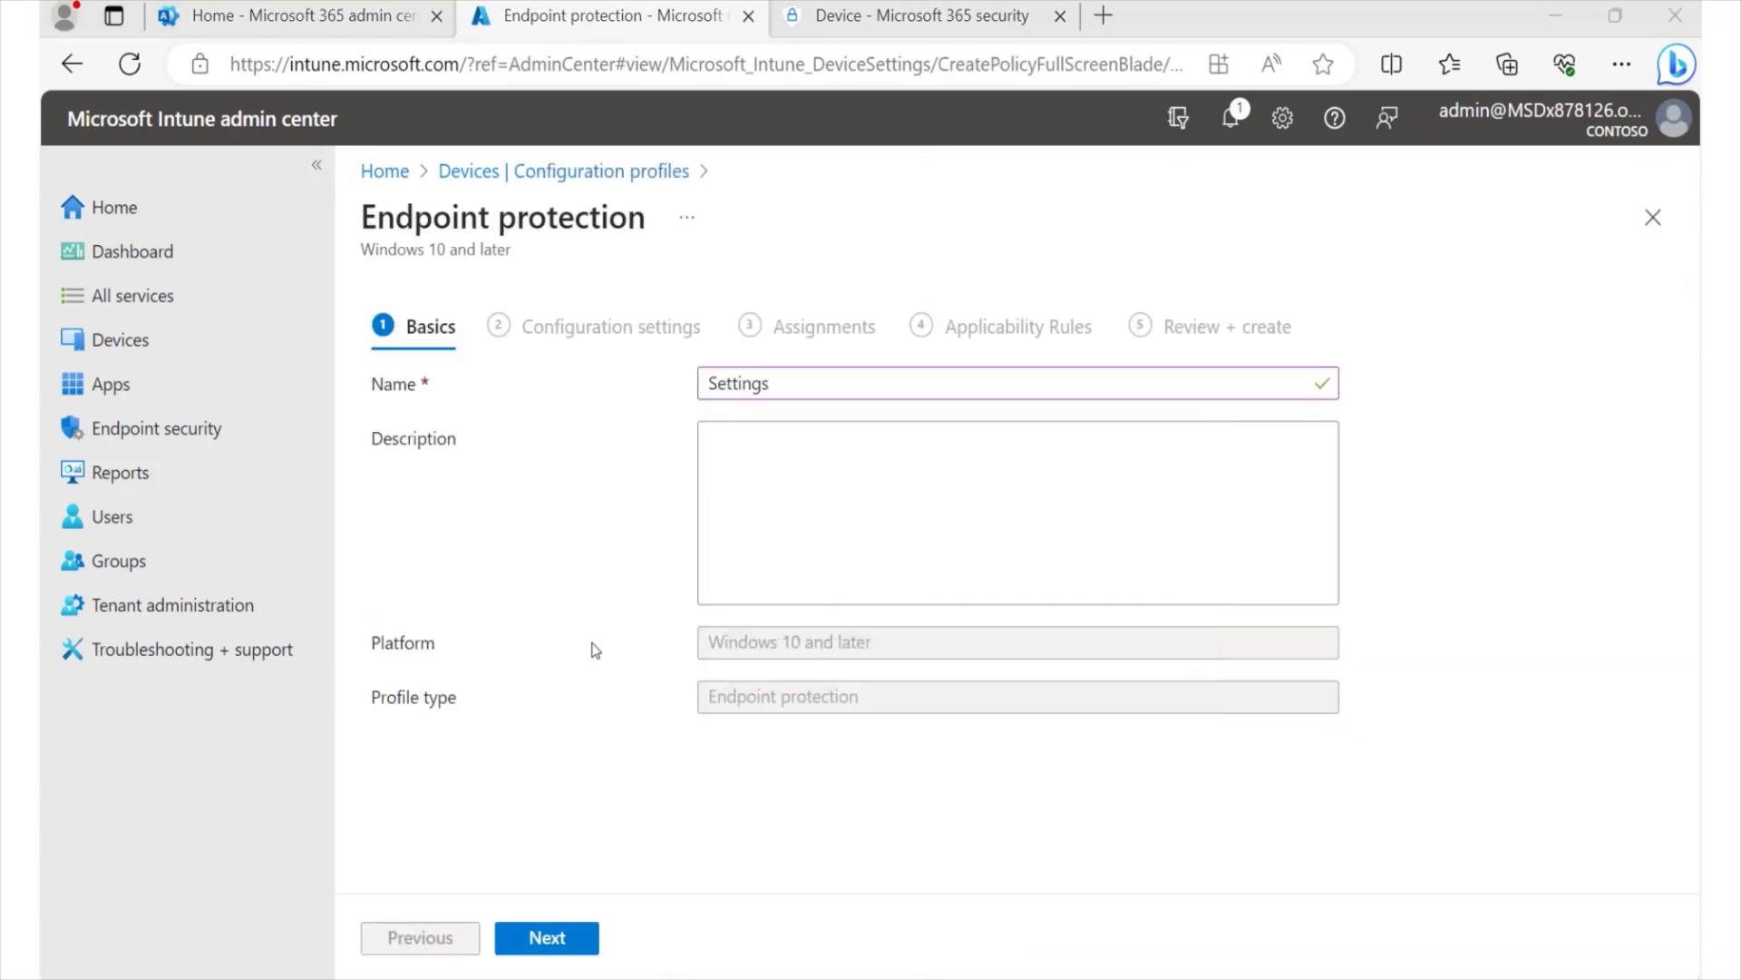
text( for Windows)
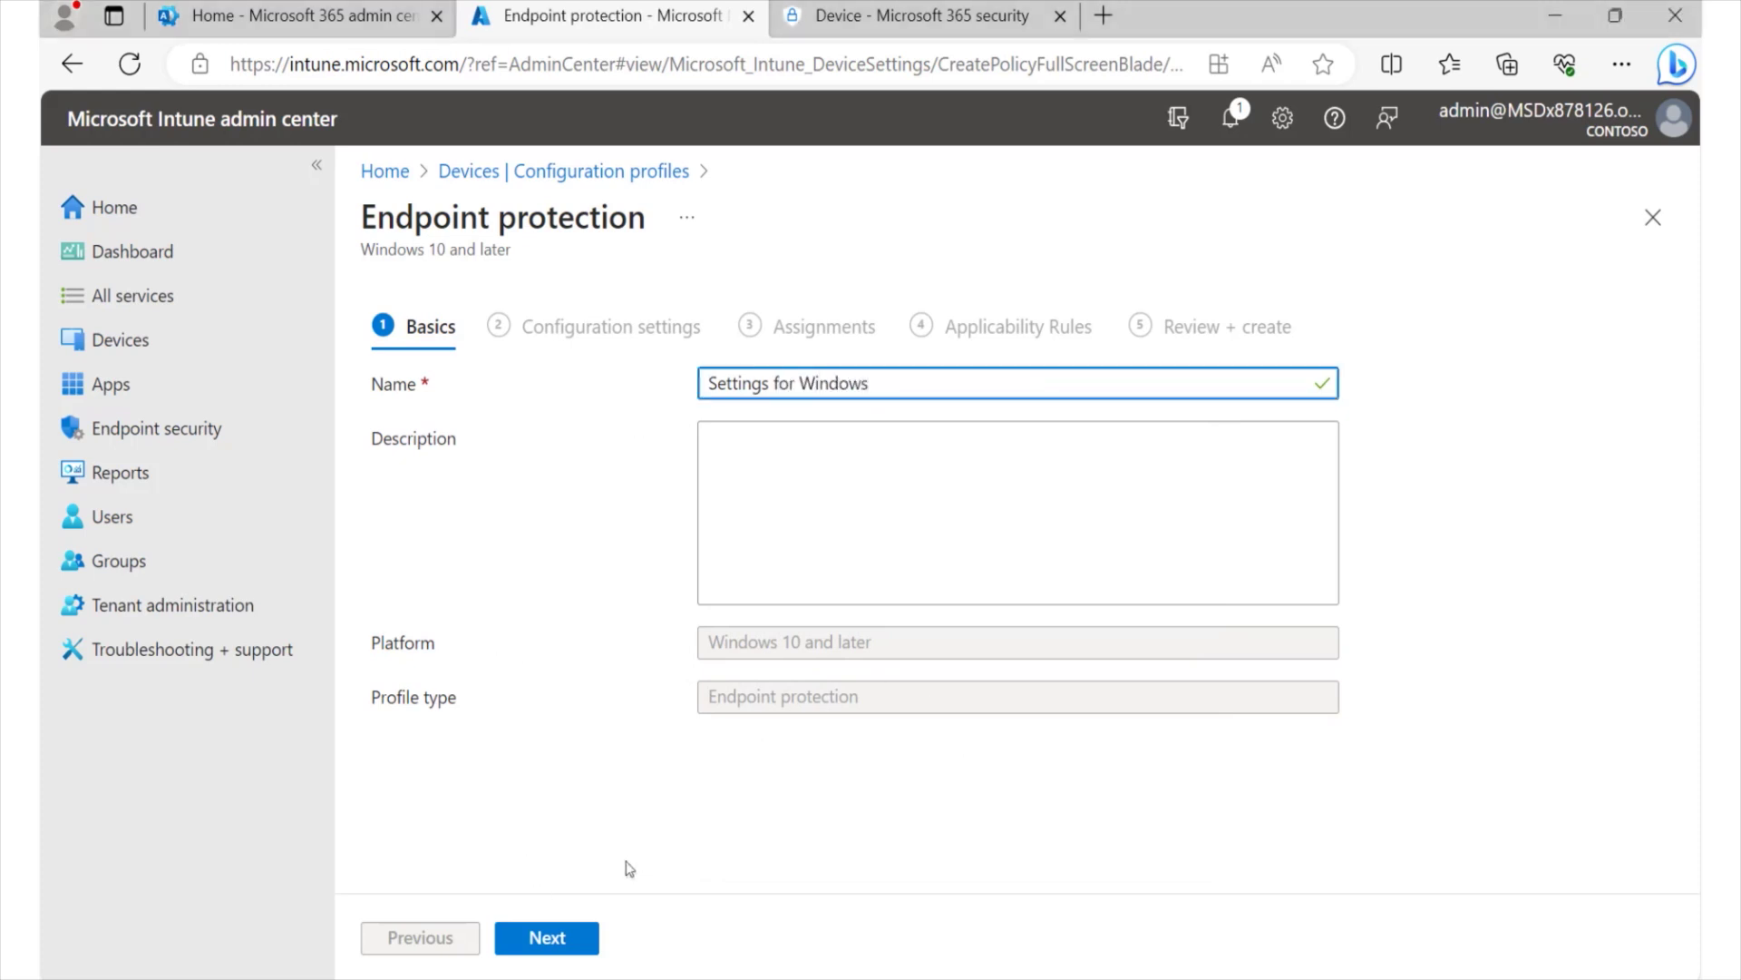
click(570, 934)
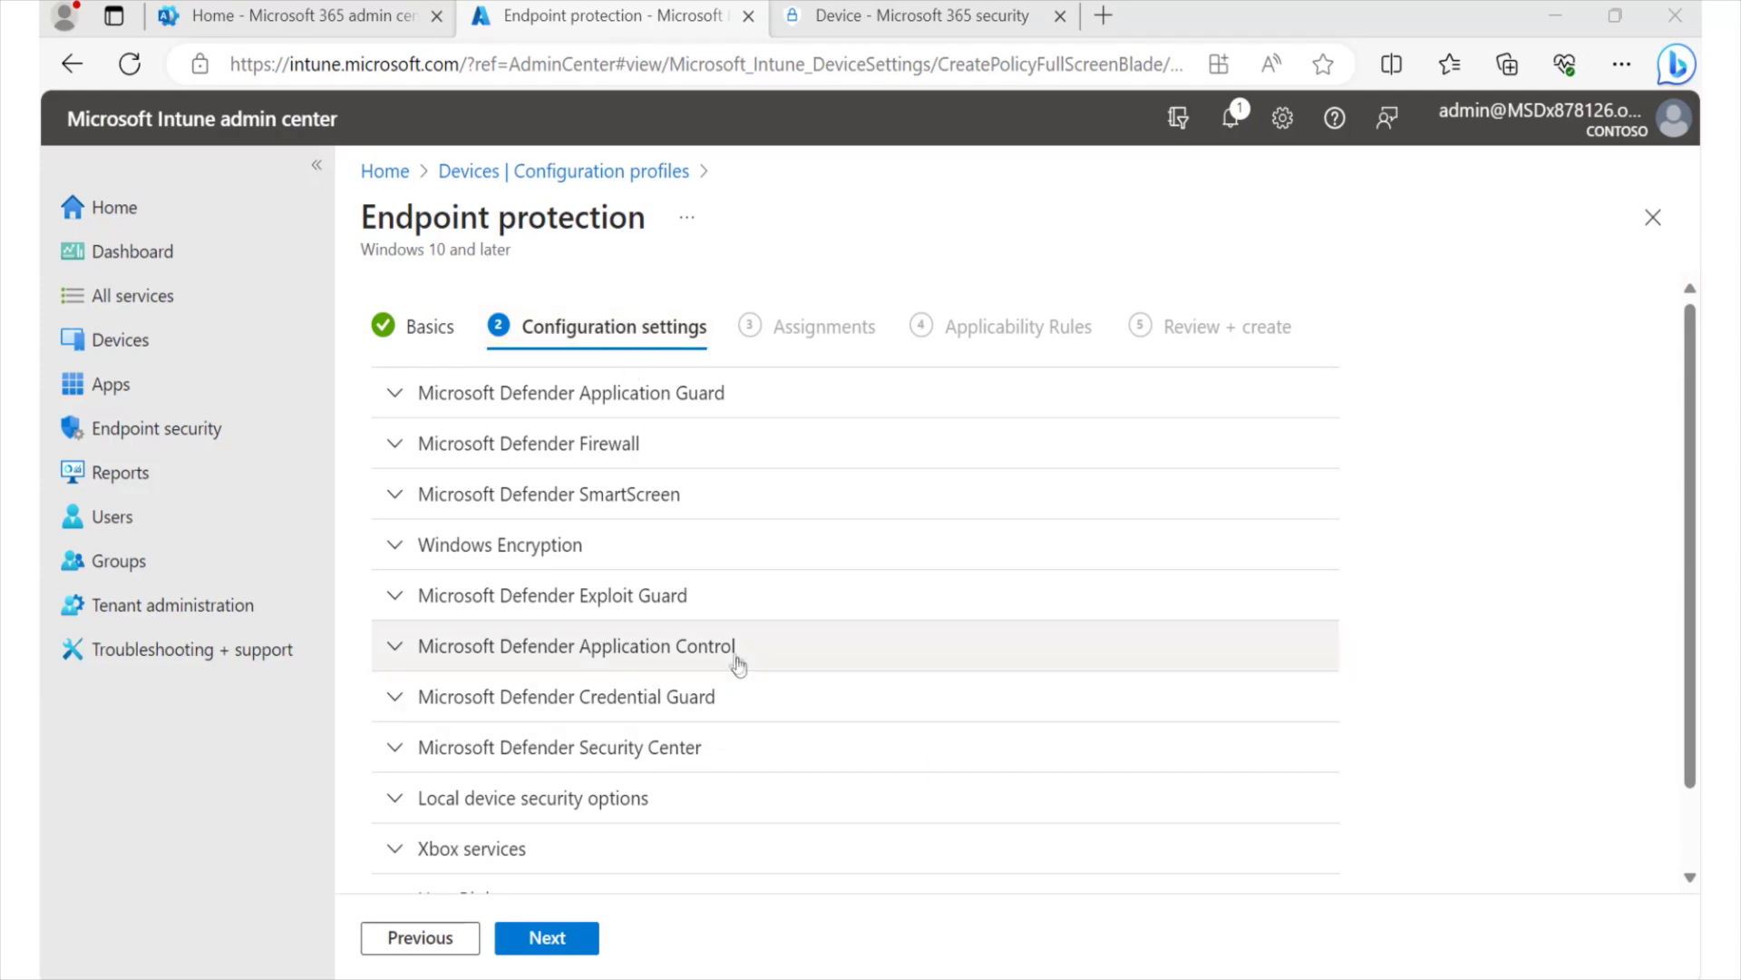
- Look through the setting categories and expand Microsoft Defender Application Guard
scroll(662, 560, down, 1)
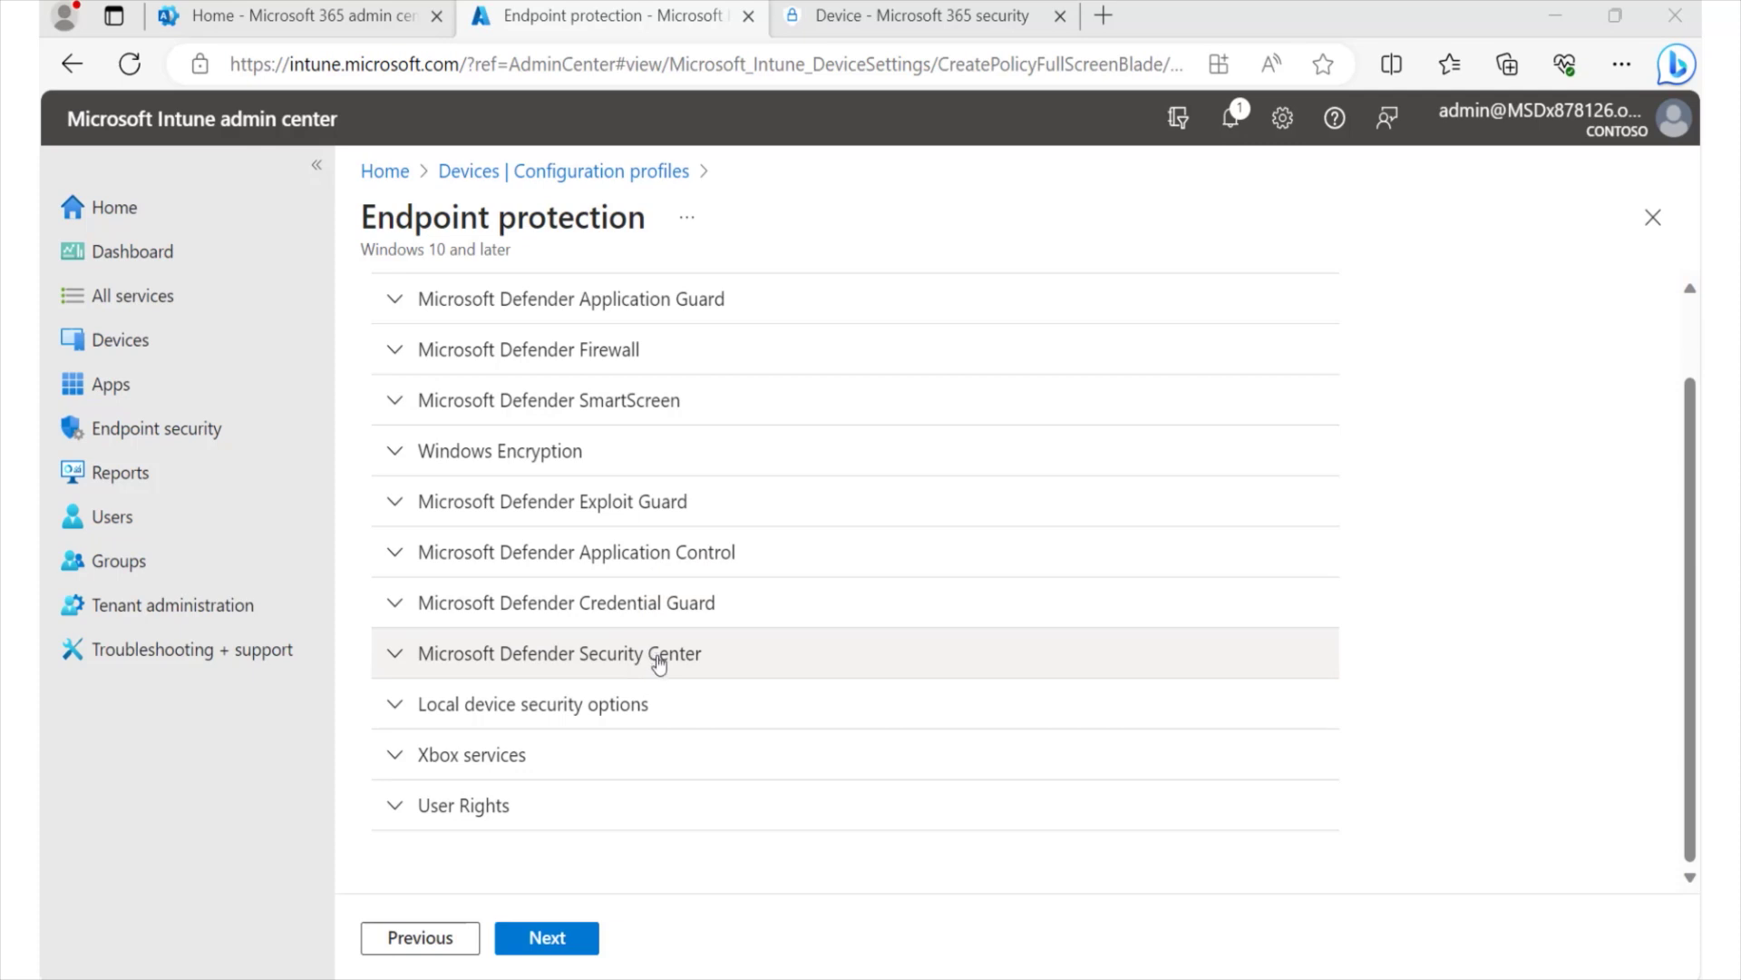
scroll(659, 659, up, 1)
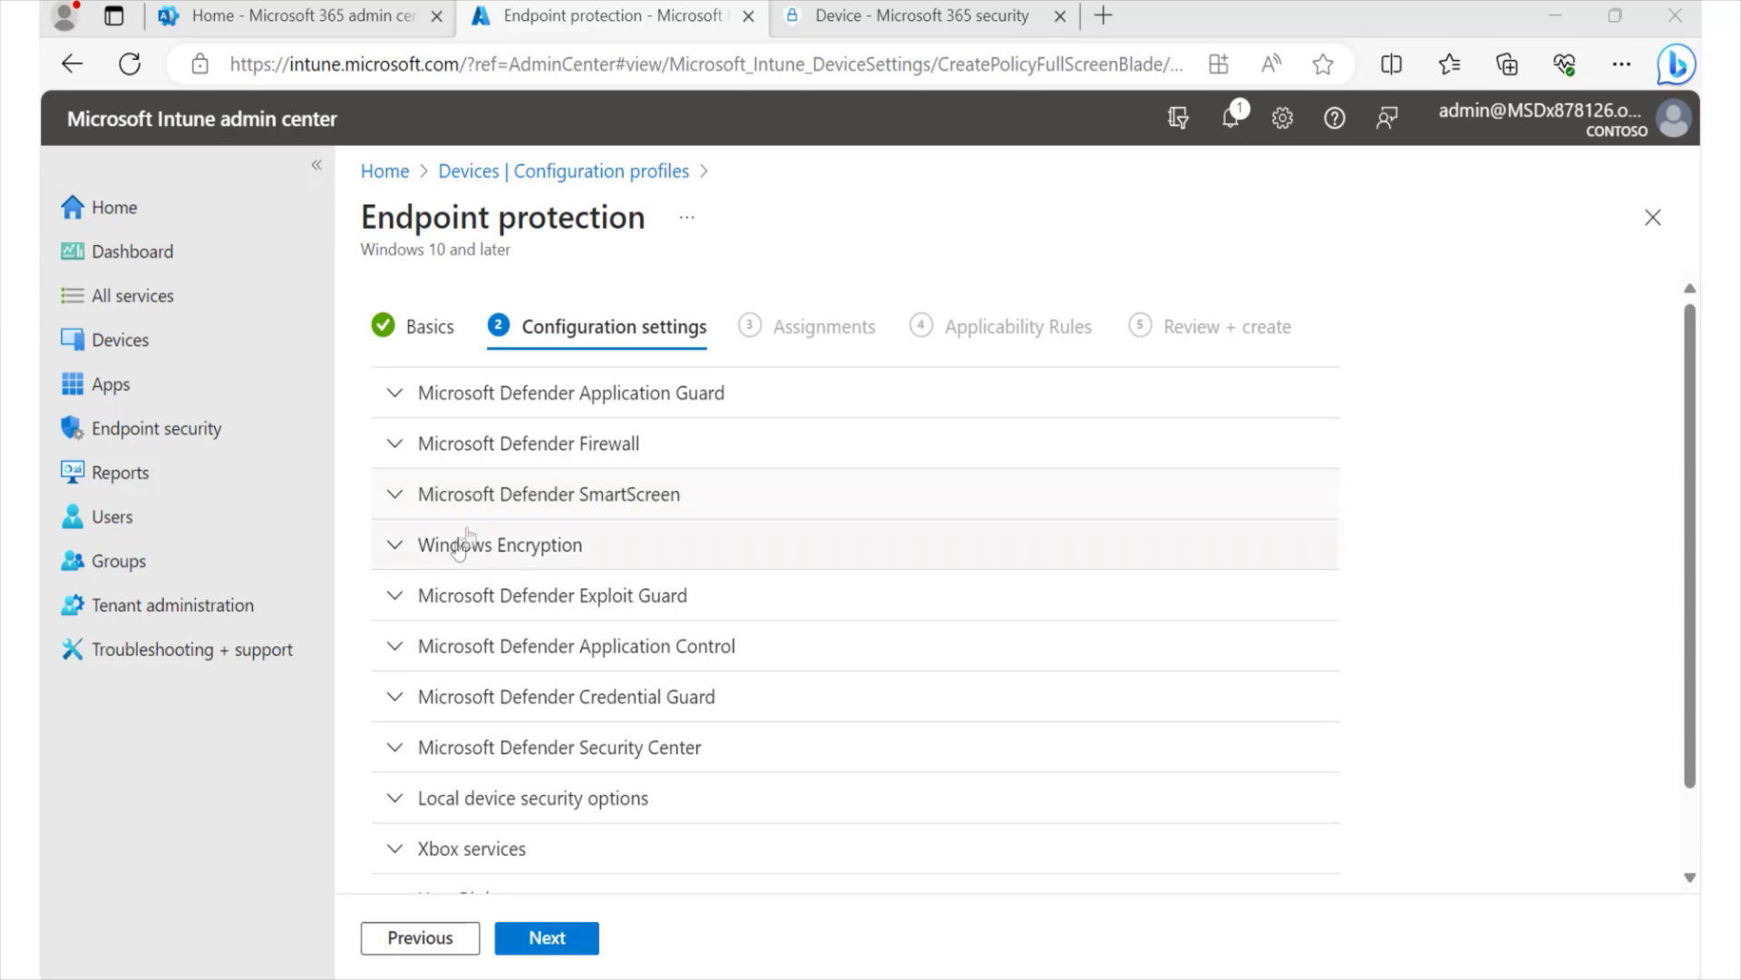
scroll(579, 742, down, 1)
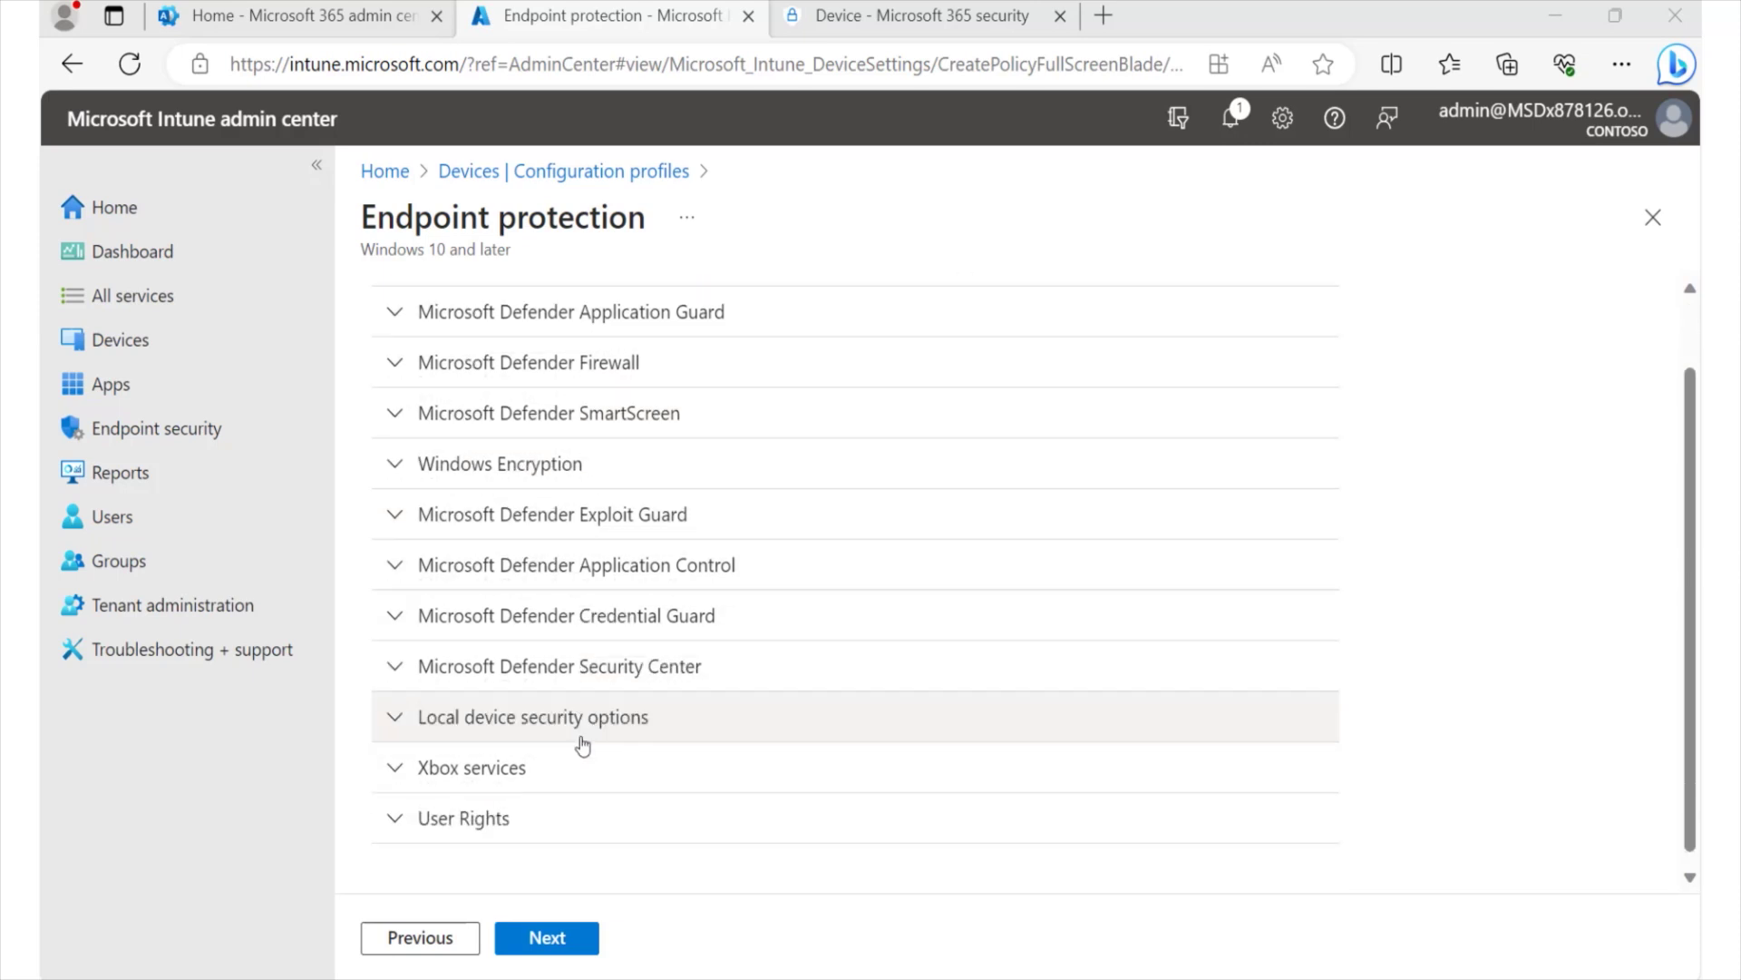
scroll(589, 742, up, 1)
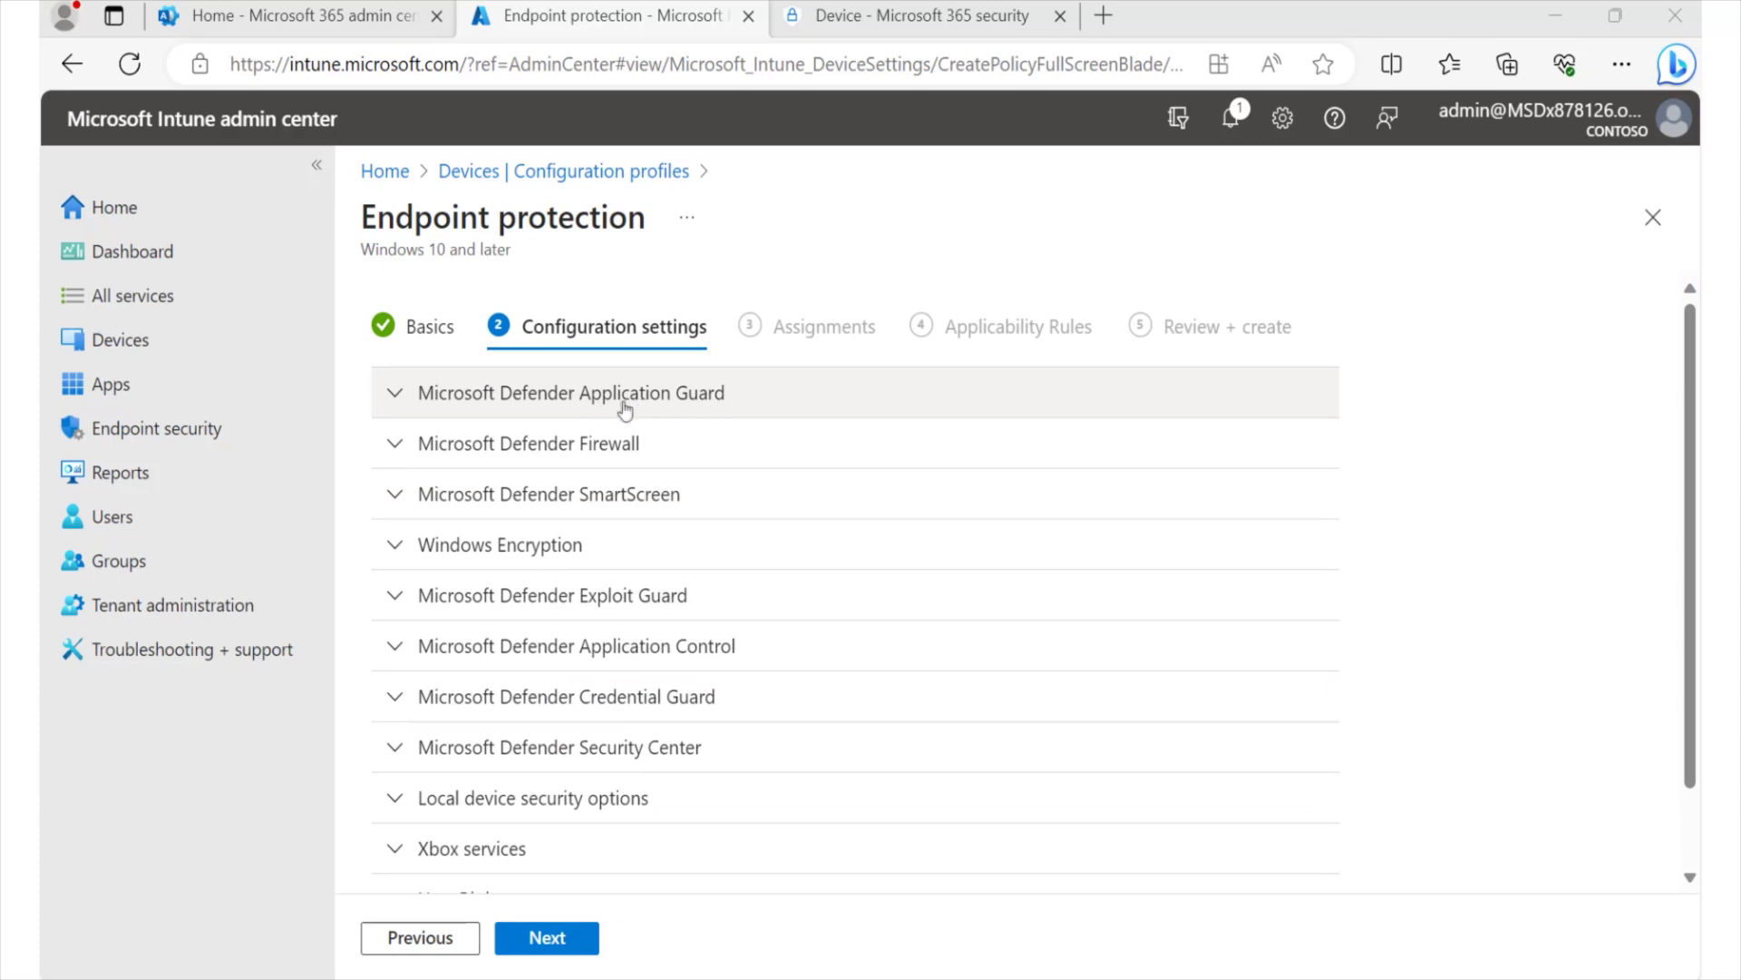
click(395, 400)
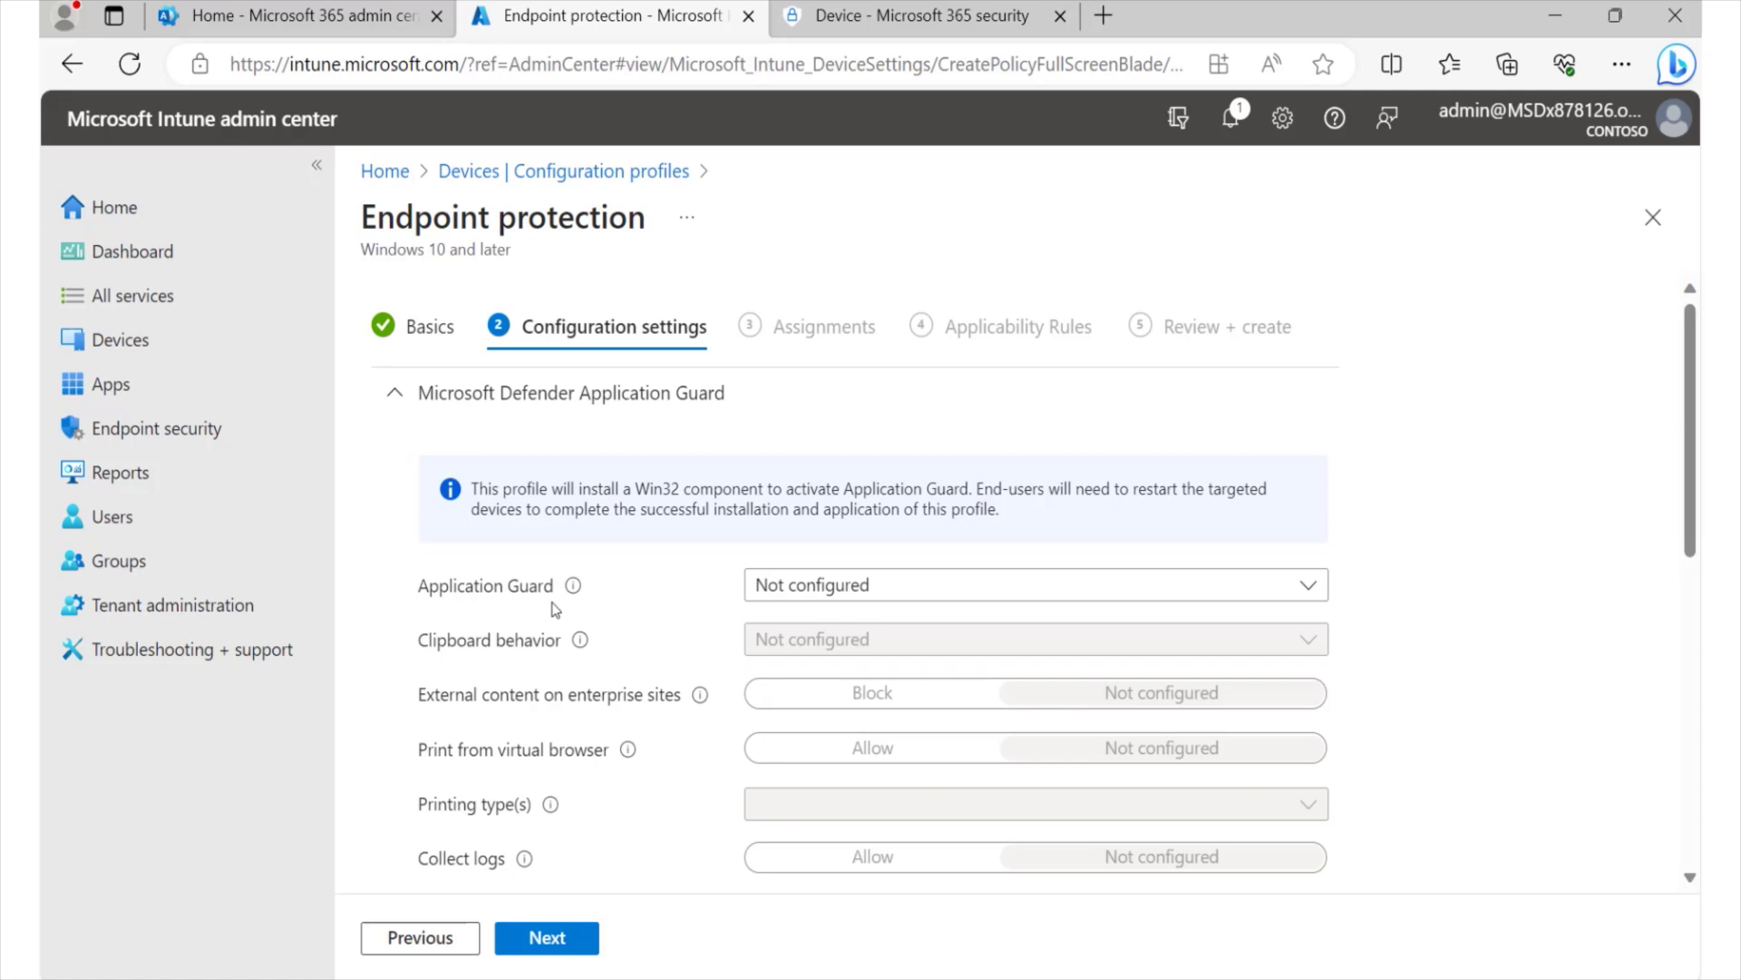
- Set Application Guard to Enabled for Edge and Collect logs to Allow
click(863, 590)
click(817, 664)
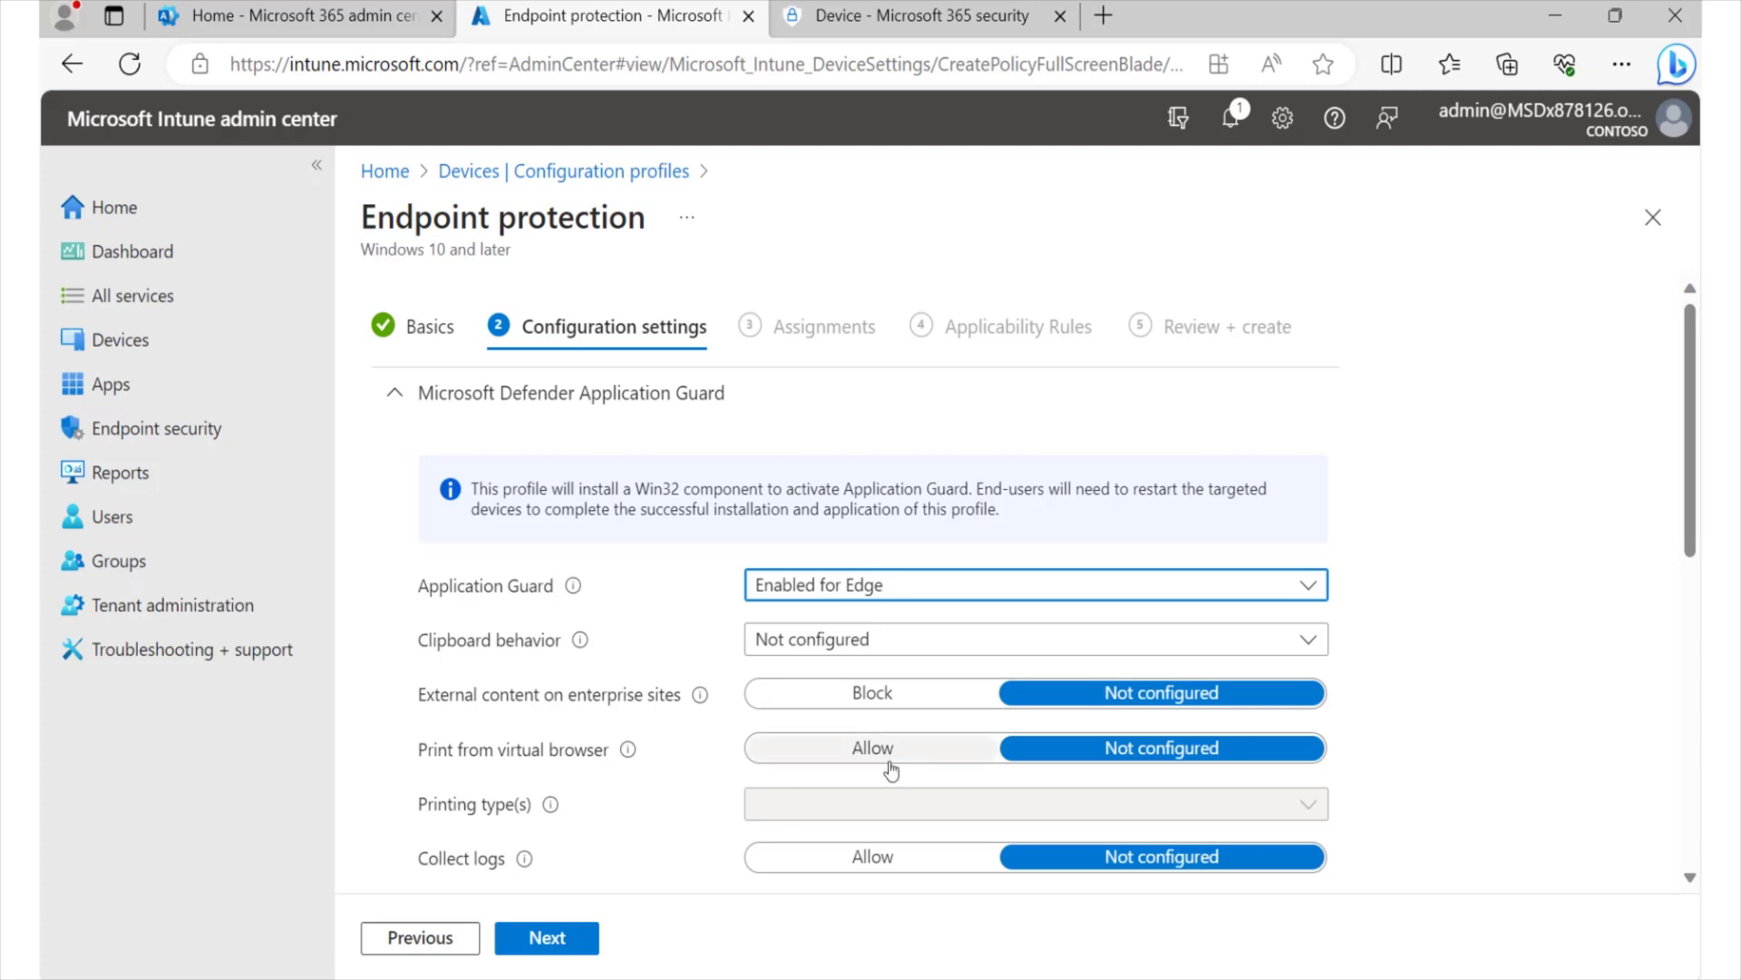
scroll(693, 804, down, 2)
scroll(696, 810, down, 2)
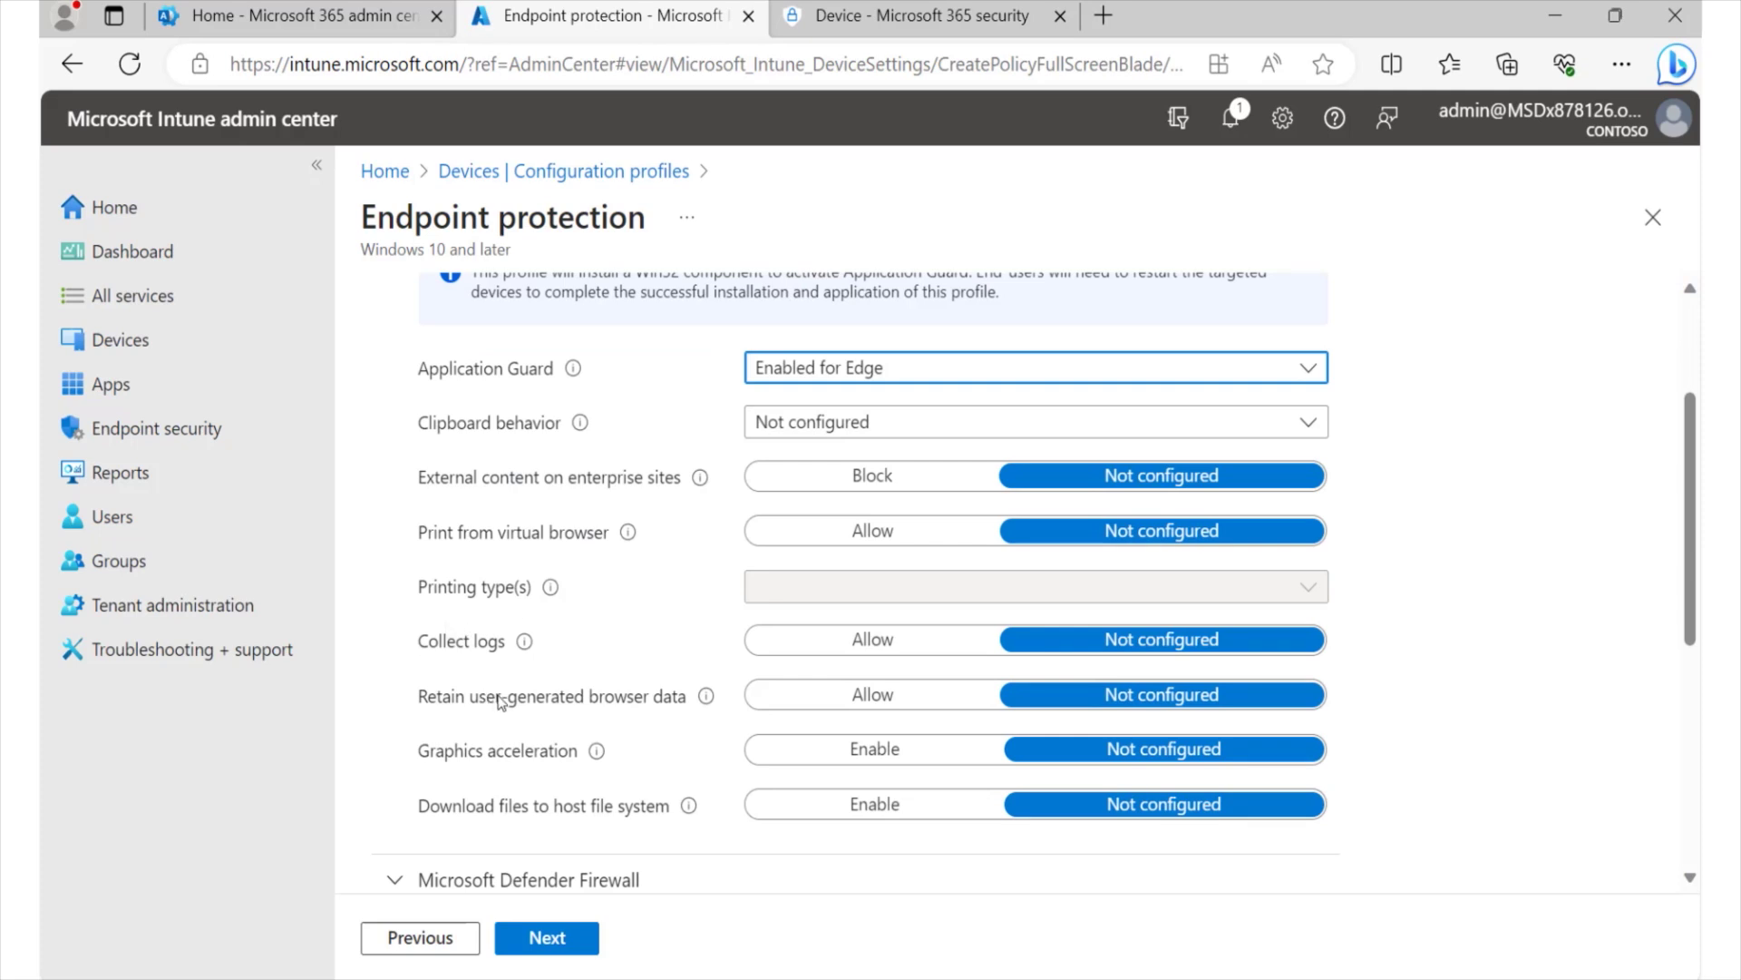
click(832, 642)
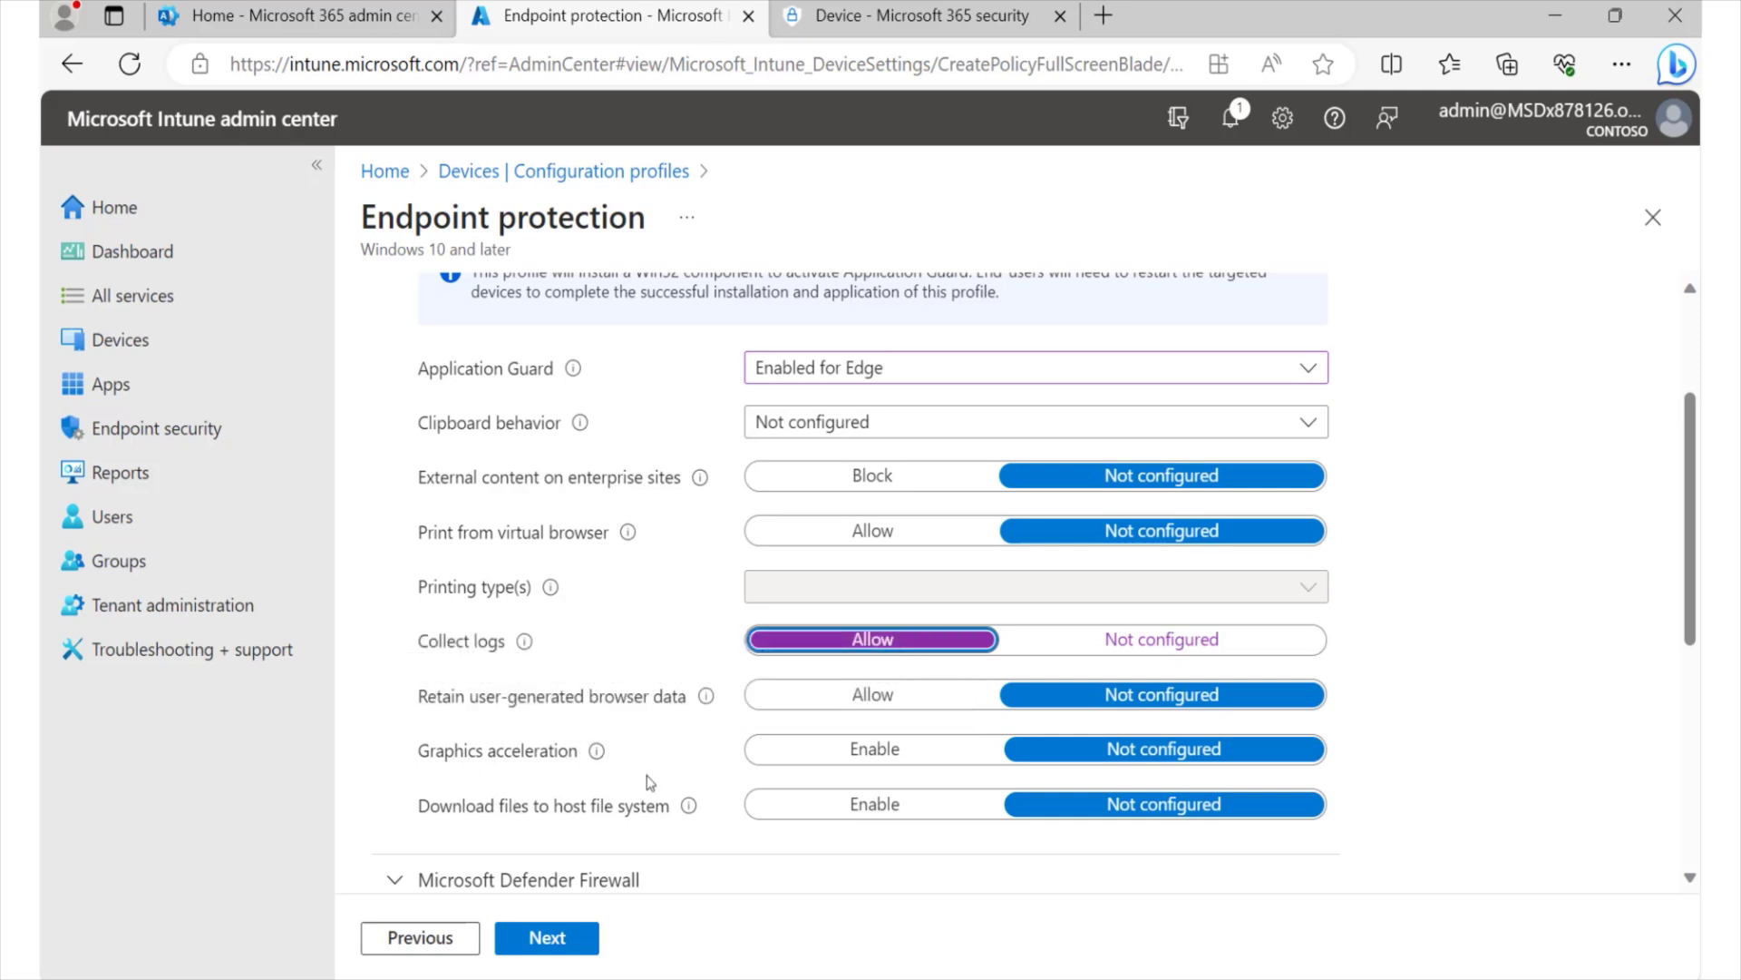
- Scroll down to the collapsed sections and expand Microsoft Defender SmartScreen
scroll(730, 764, down, 3)
scroll(704, 630, down, 1)
scroll(681, 589, up, 5)
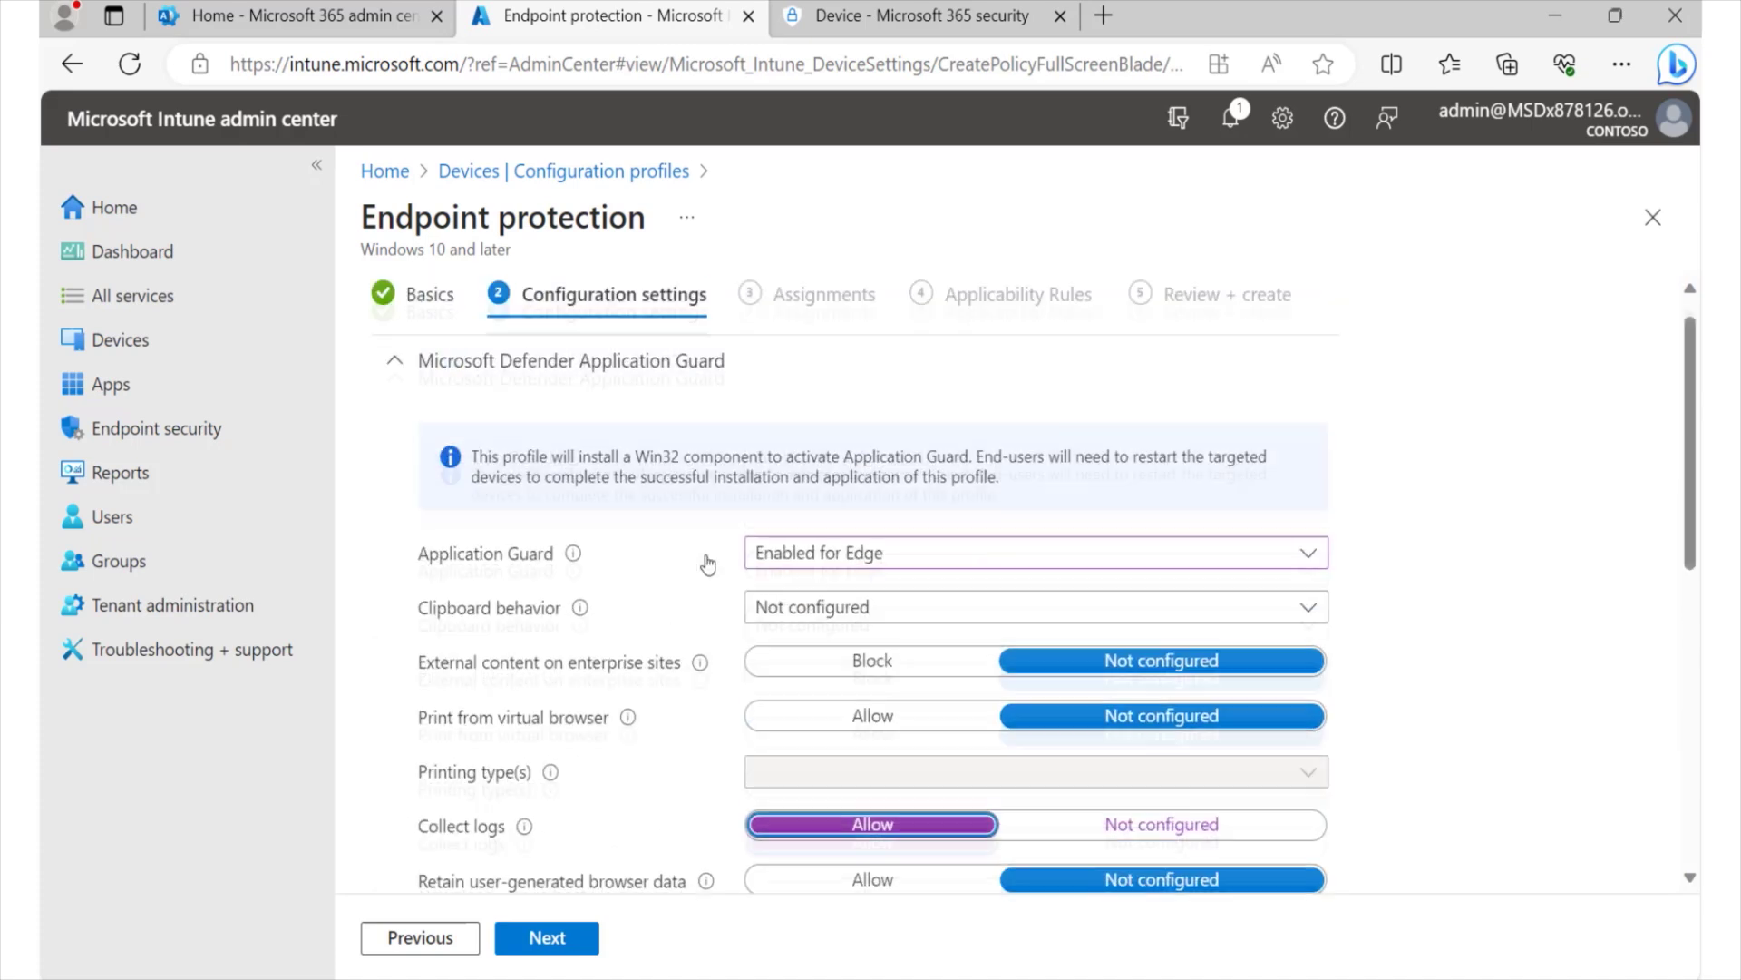
scroll(660, 643, down, 8)
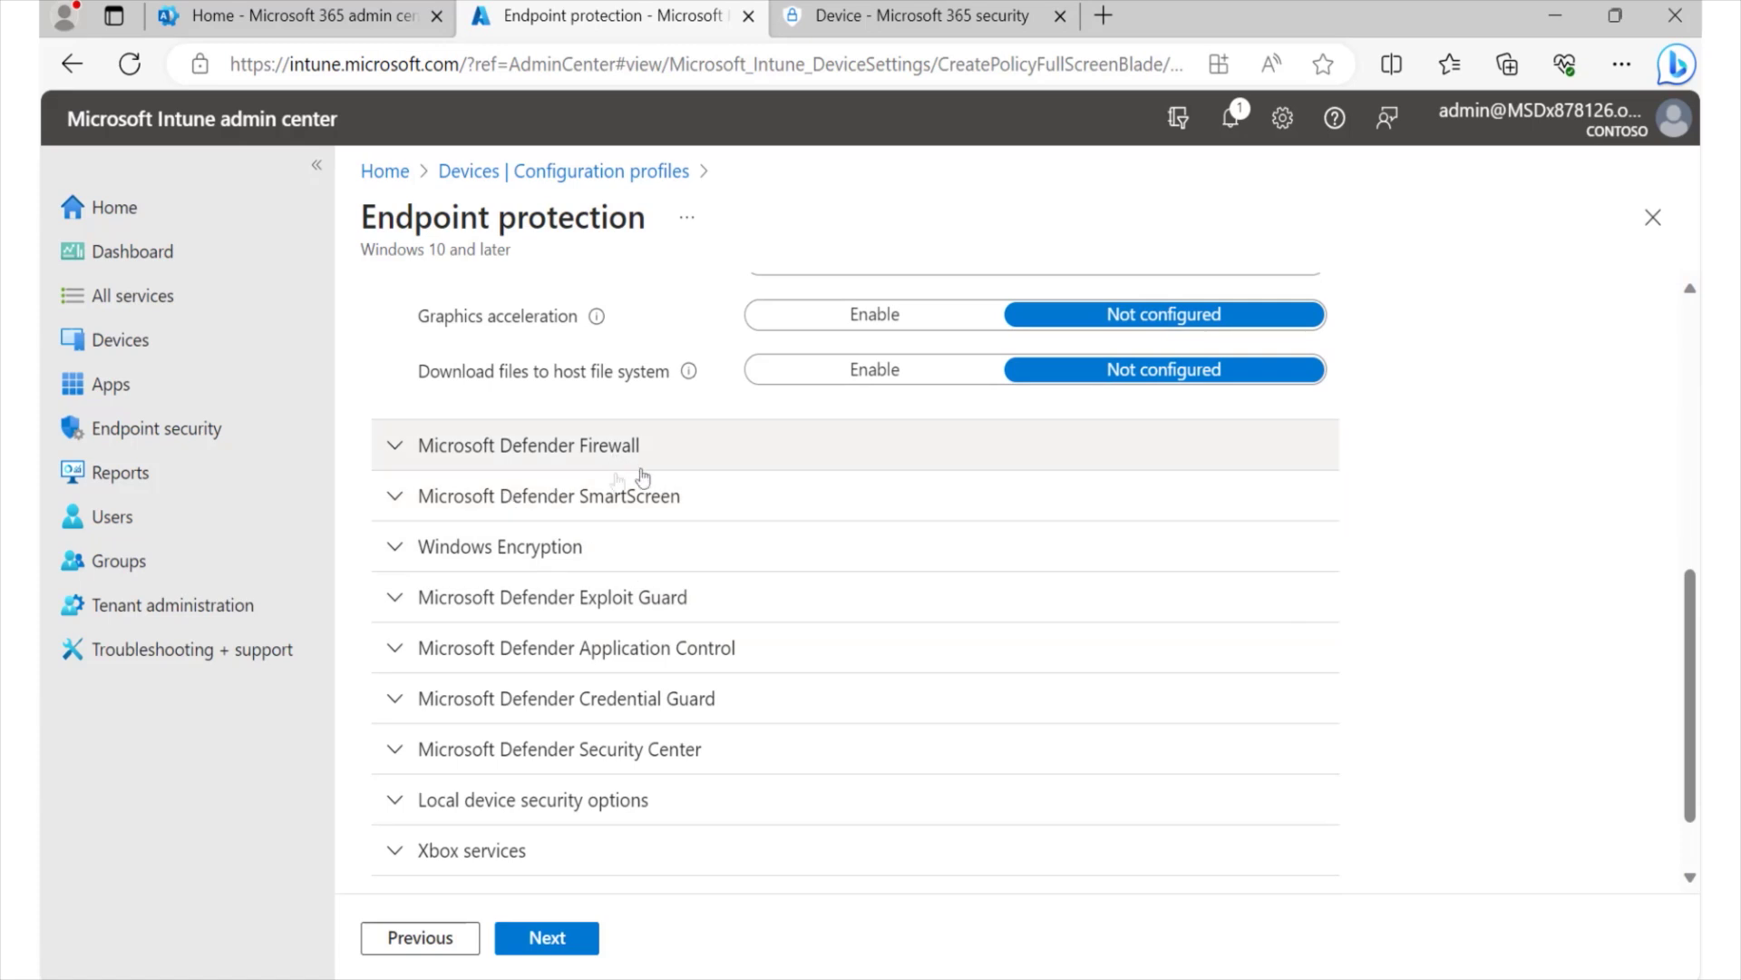
click(400, 503)
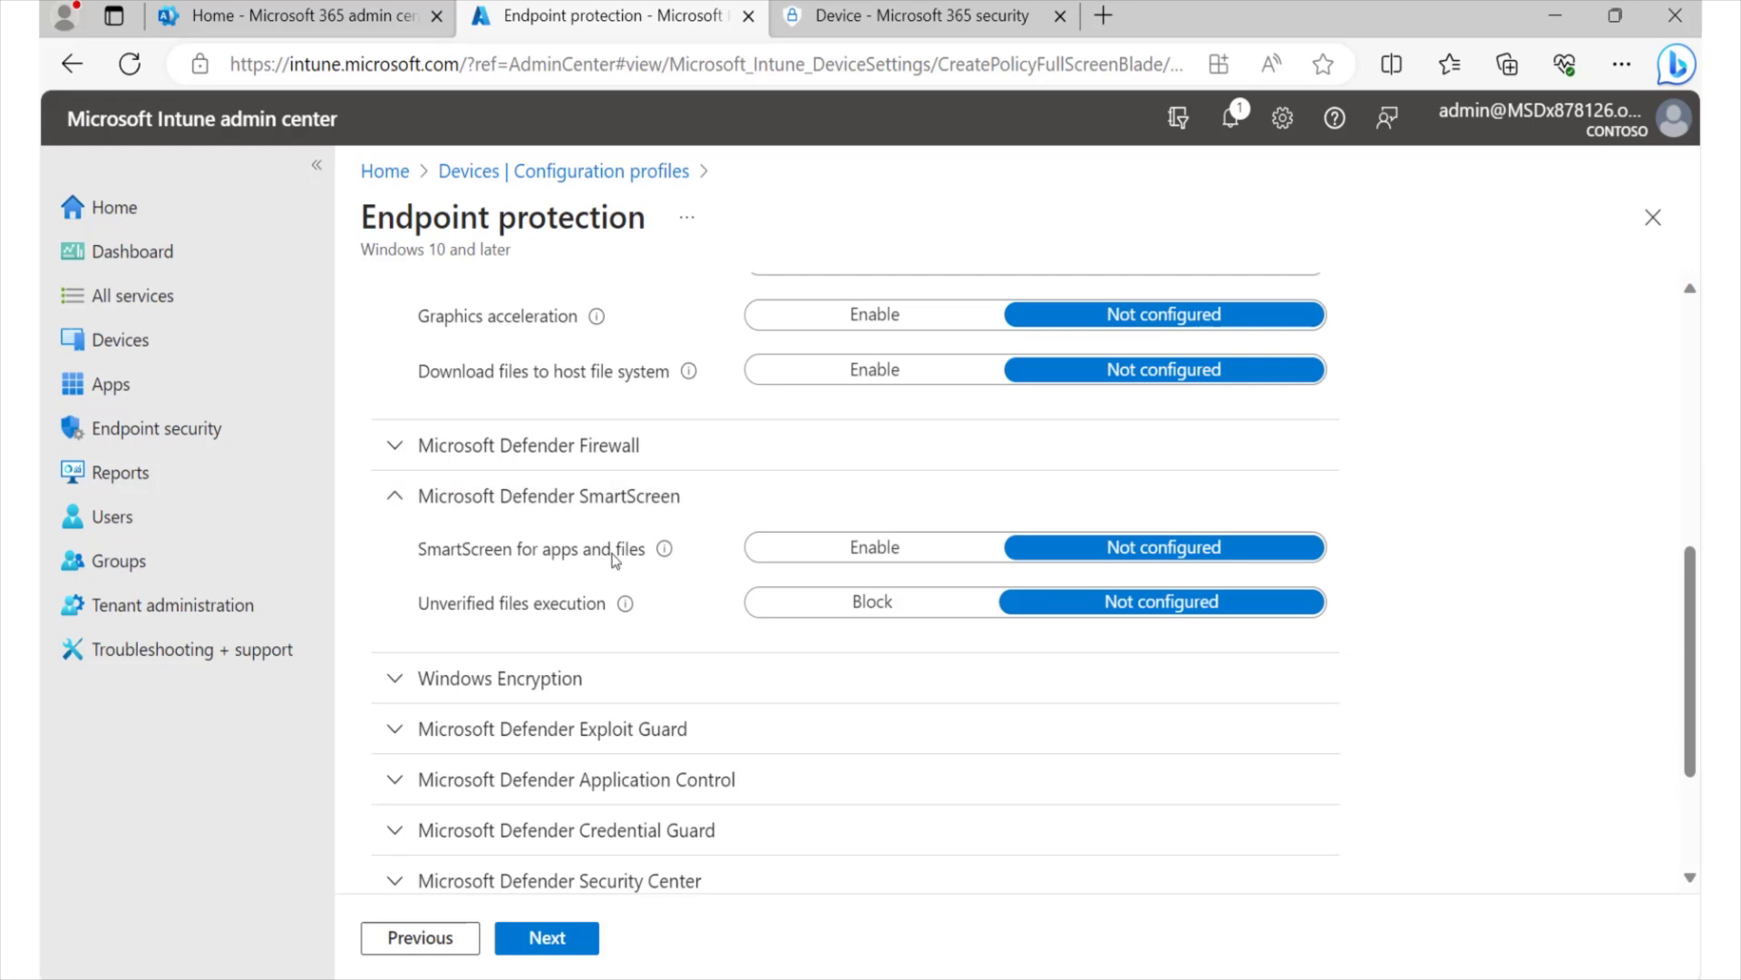
- Set SmartScreen's Unverified files execution to Block
click(857, 606)
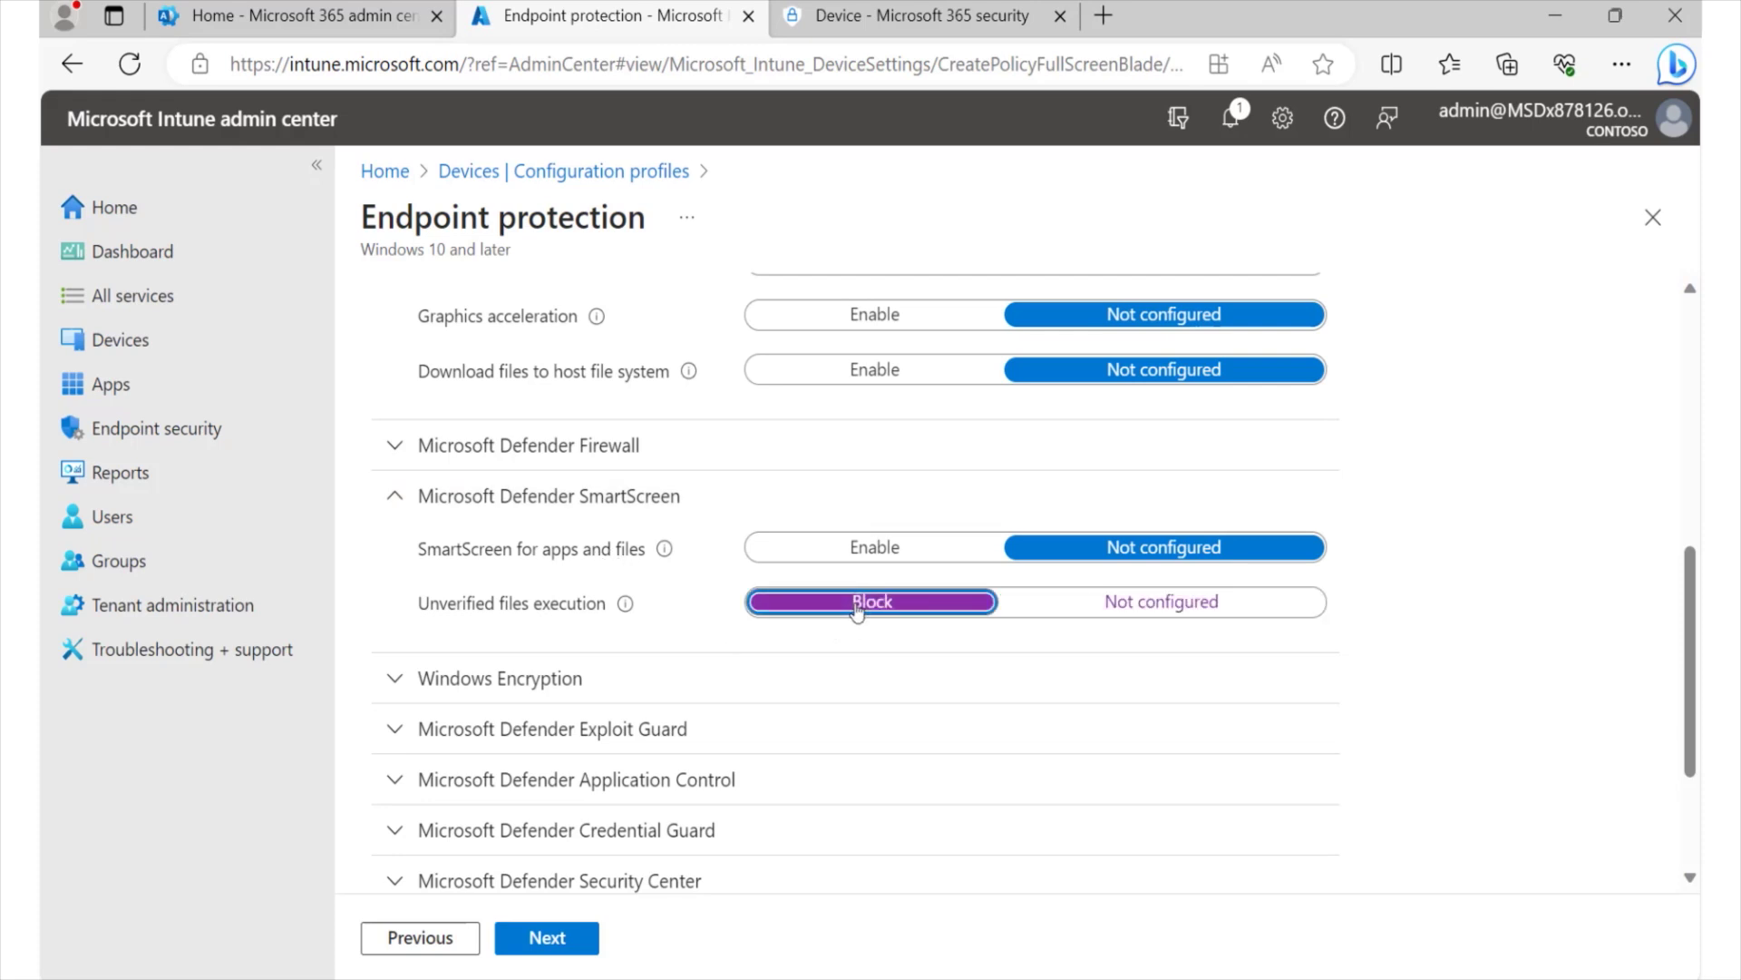
- Under Windows Encryption, set Encrypt devices and Encrypt storage card (mobile only) to Require
click(434, 682)
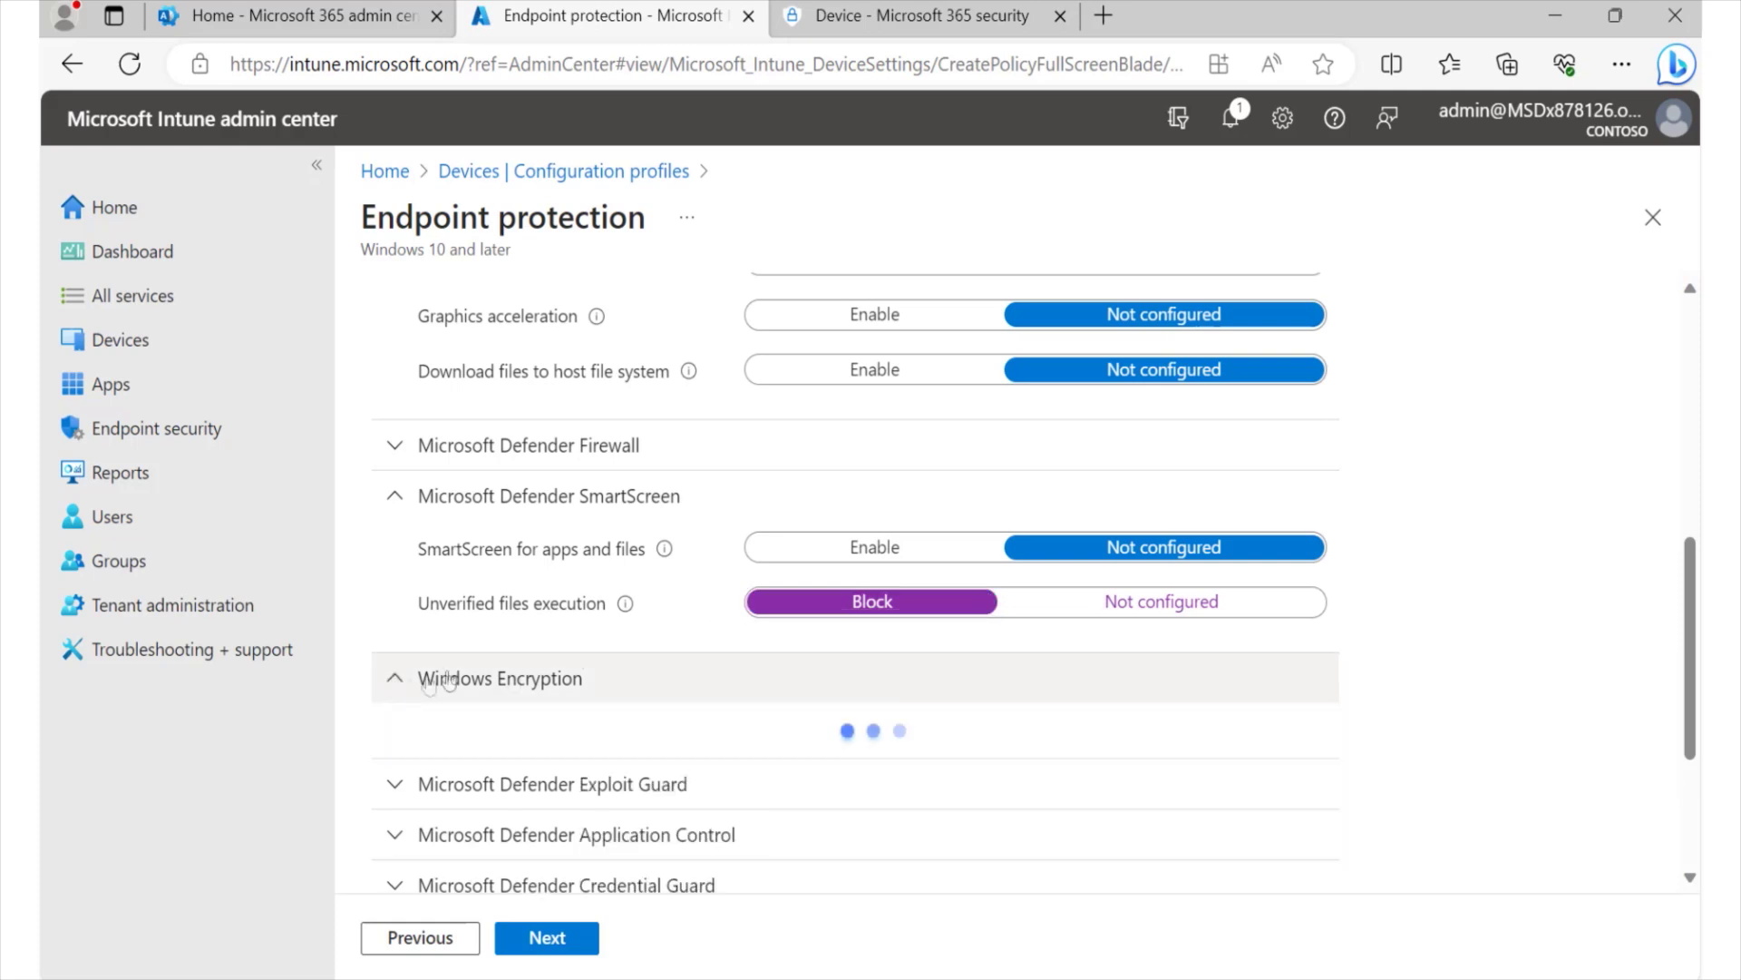
scroll(692, 640, down, 2)
mouse_move(689, 612)
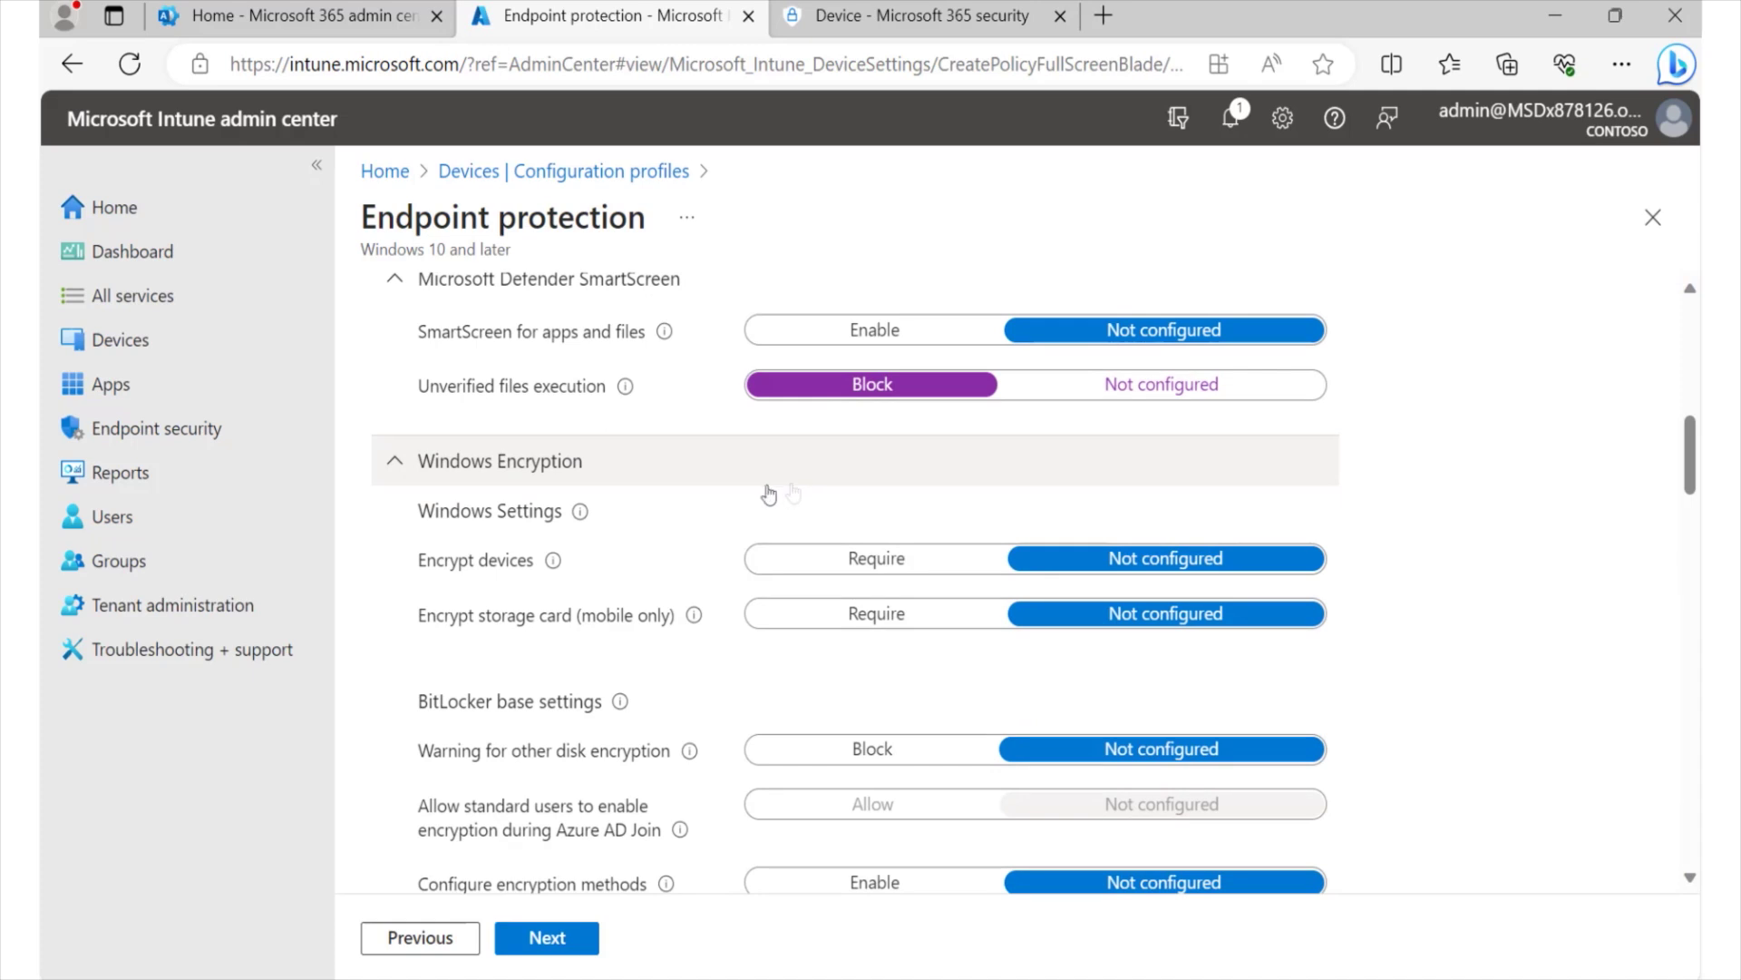
click(857, 562)
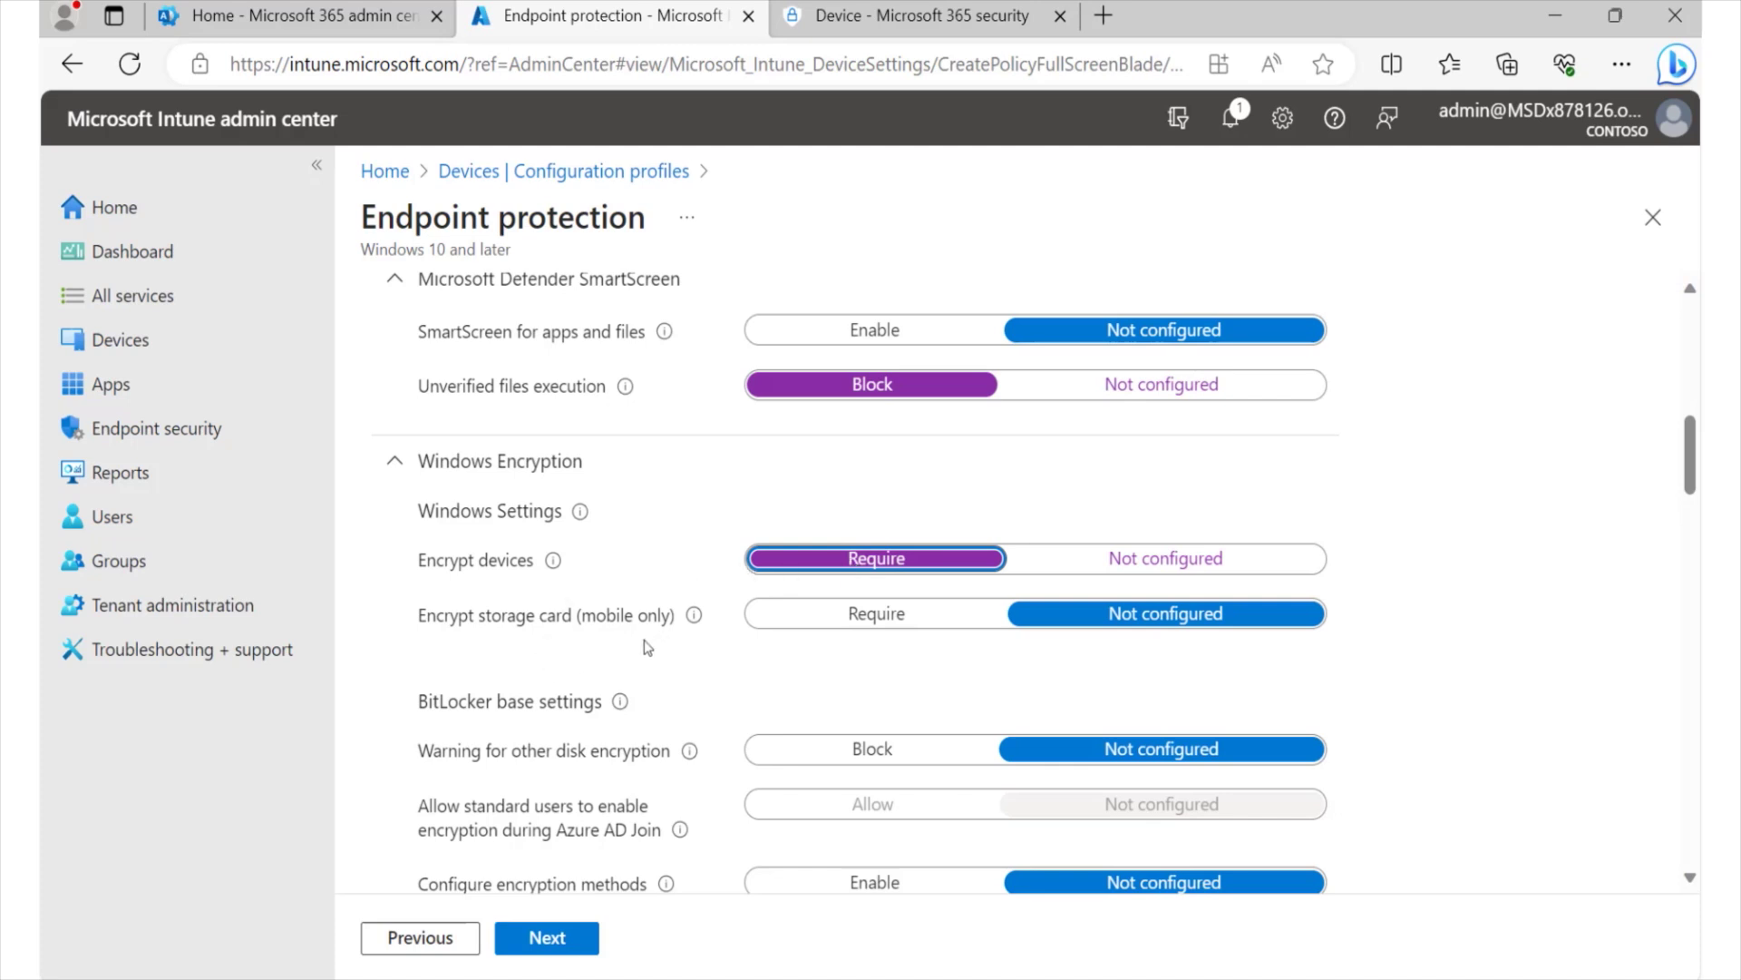
scroll(696, 673, down, 1)
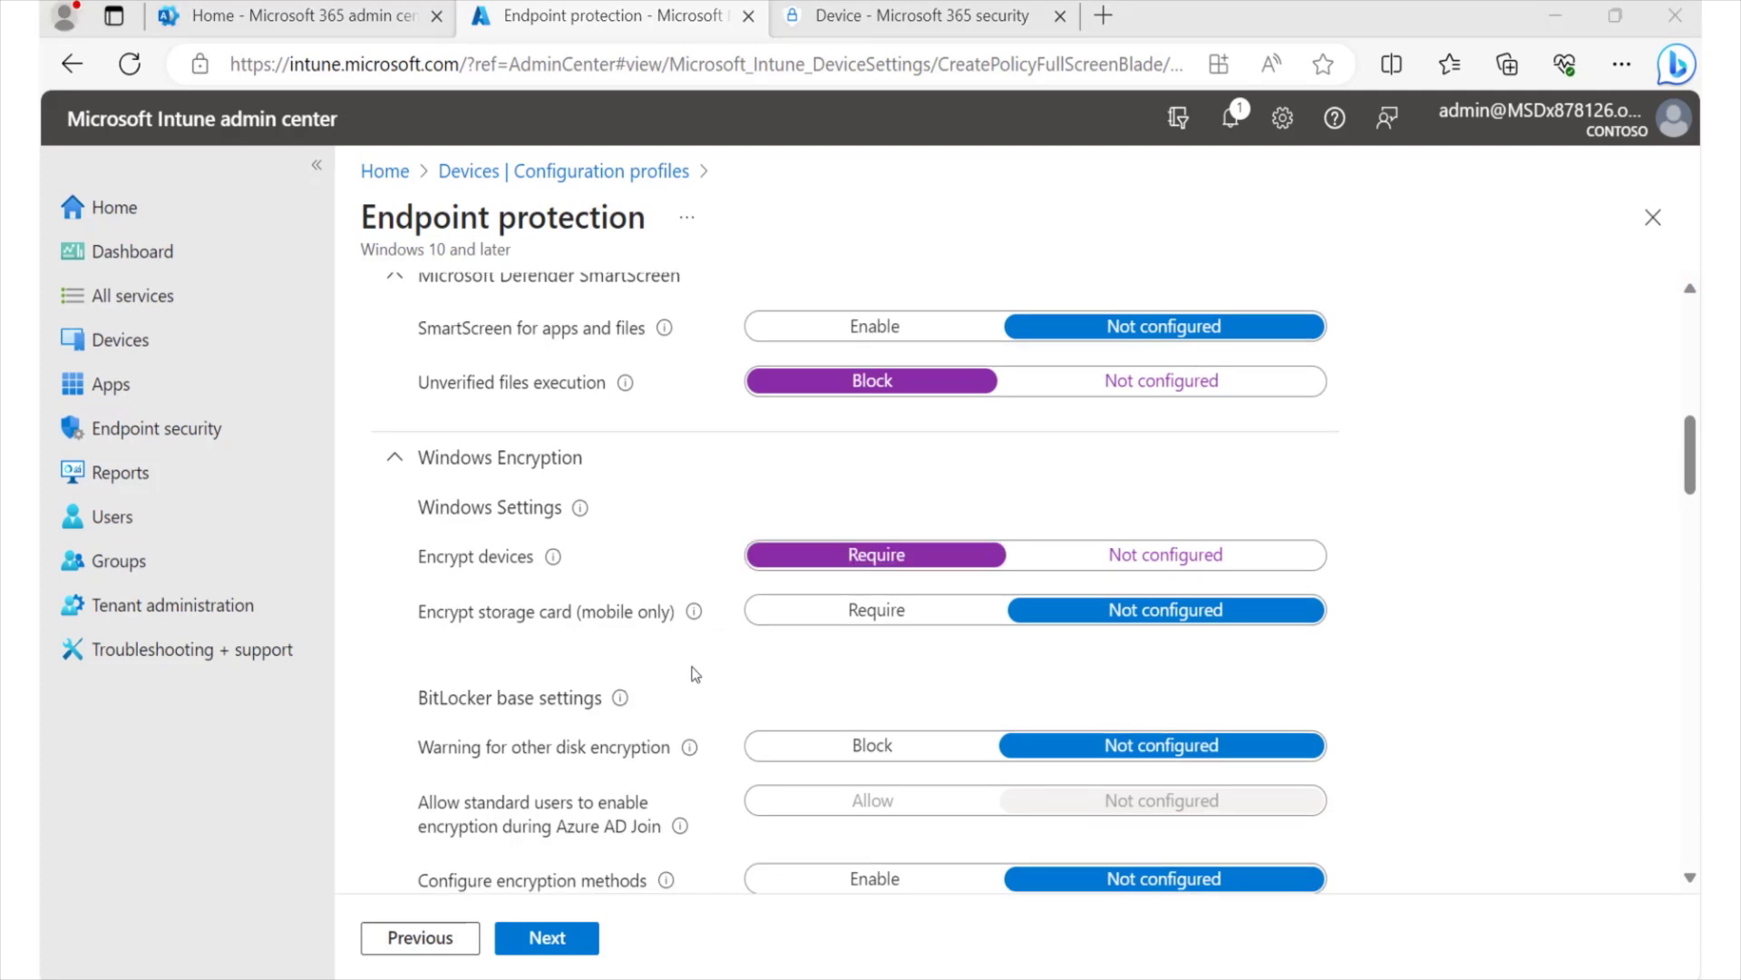
click(859, 615)
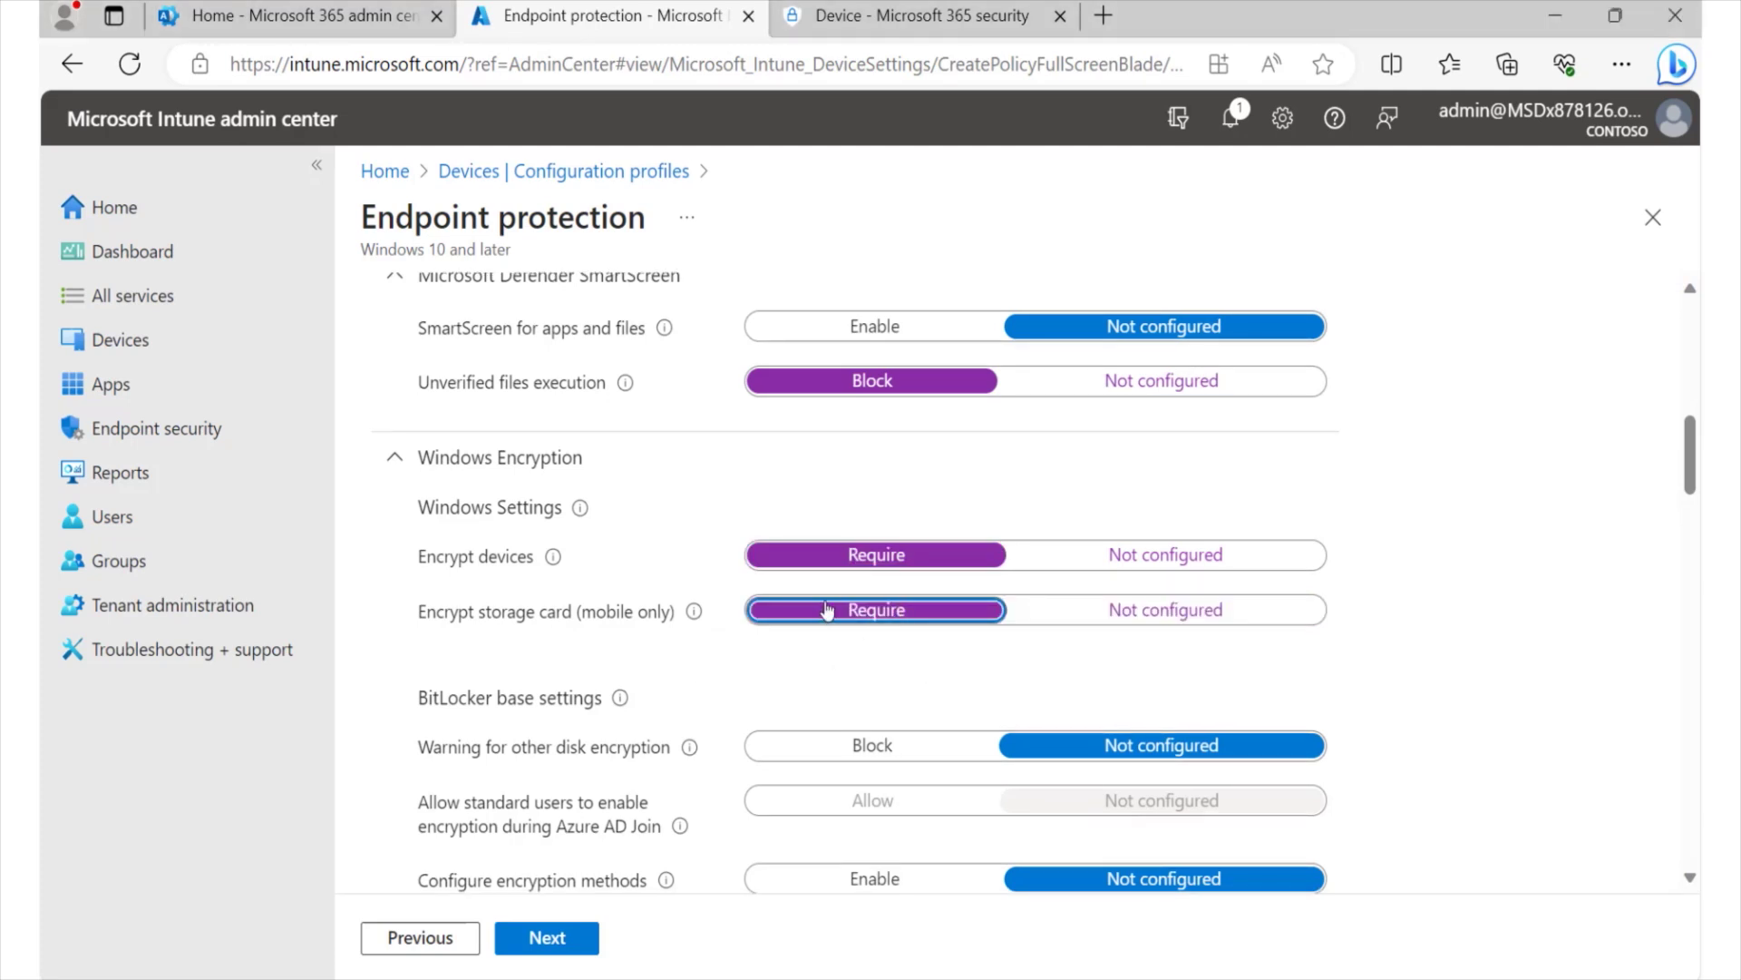
scroll(905, 619, down, 2)
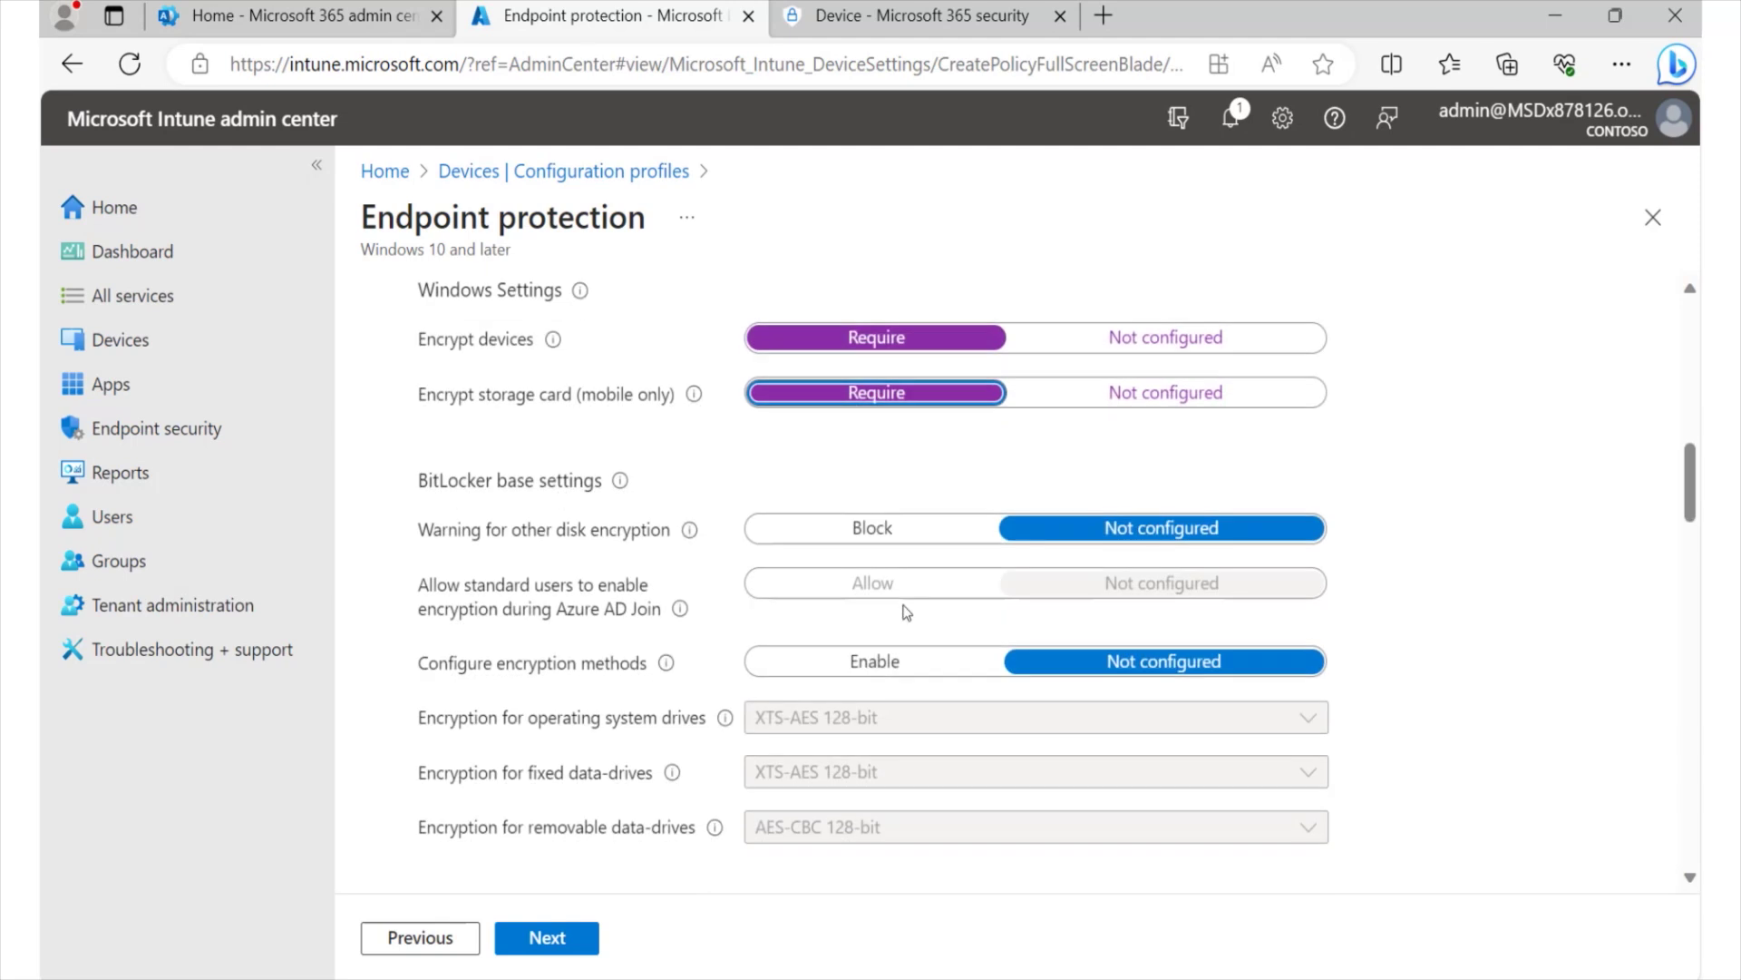
scroll(907, 612, down, 6)
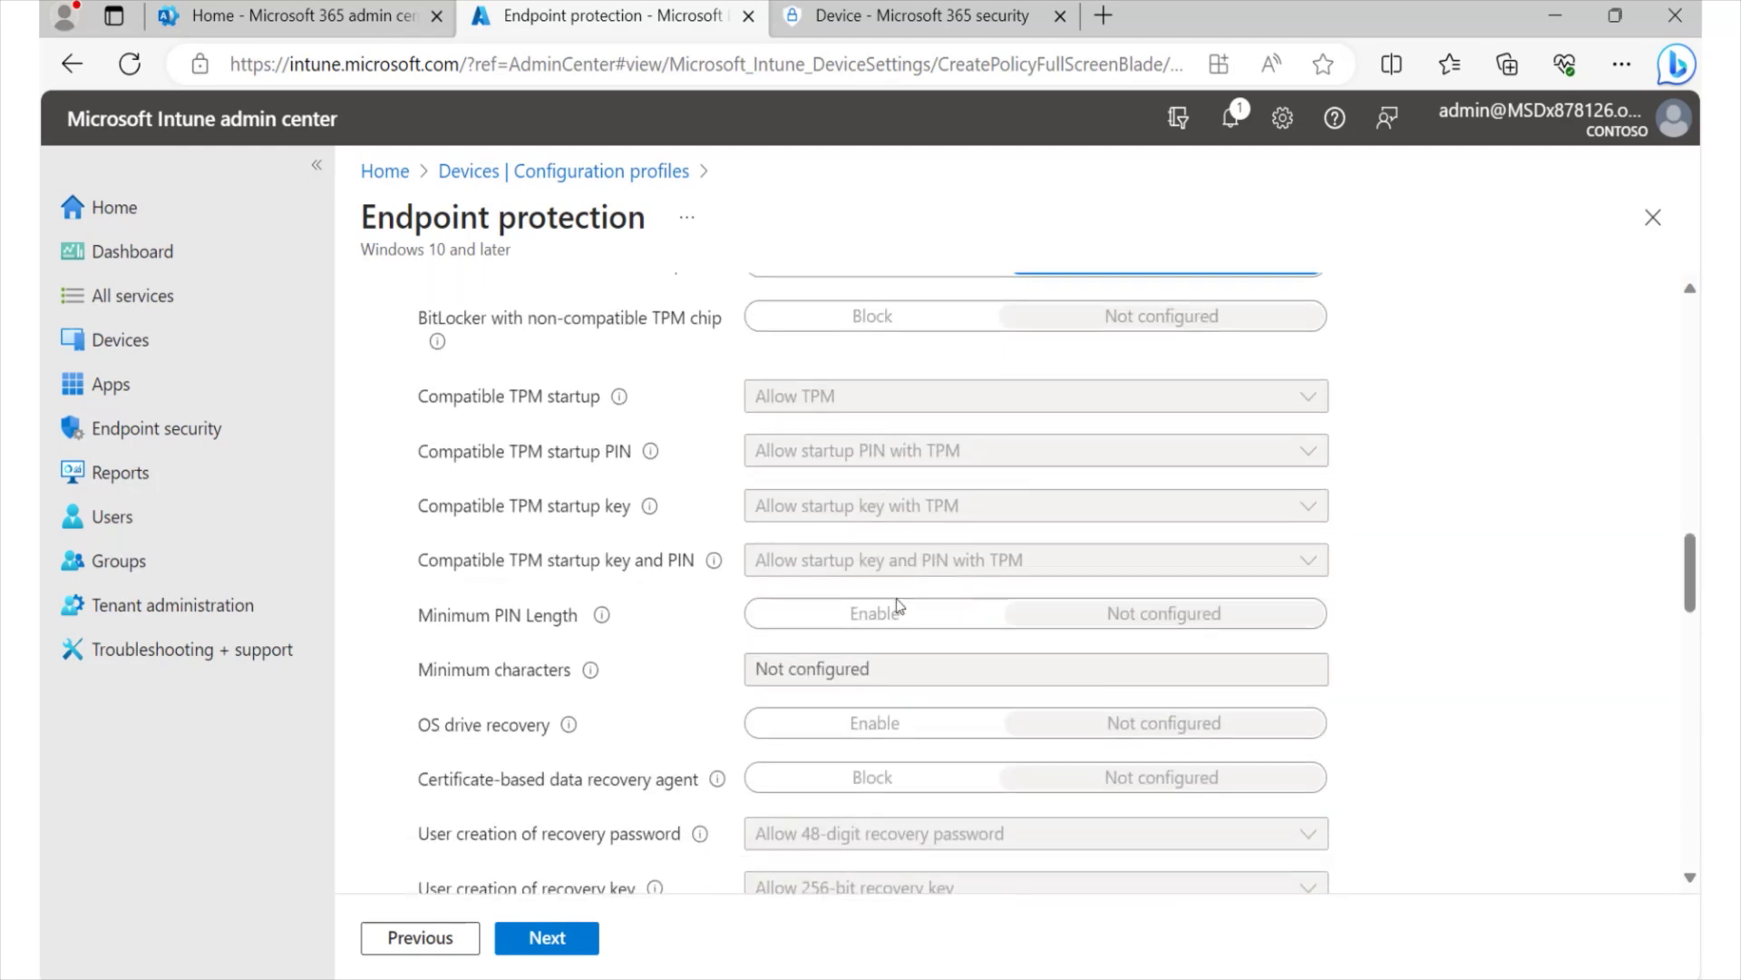
scroll(898, 606, down, 8)
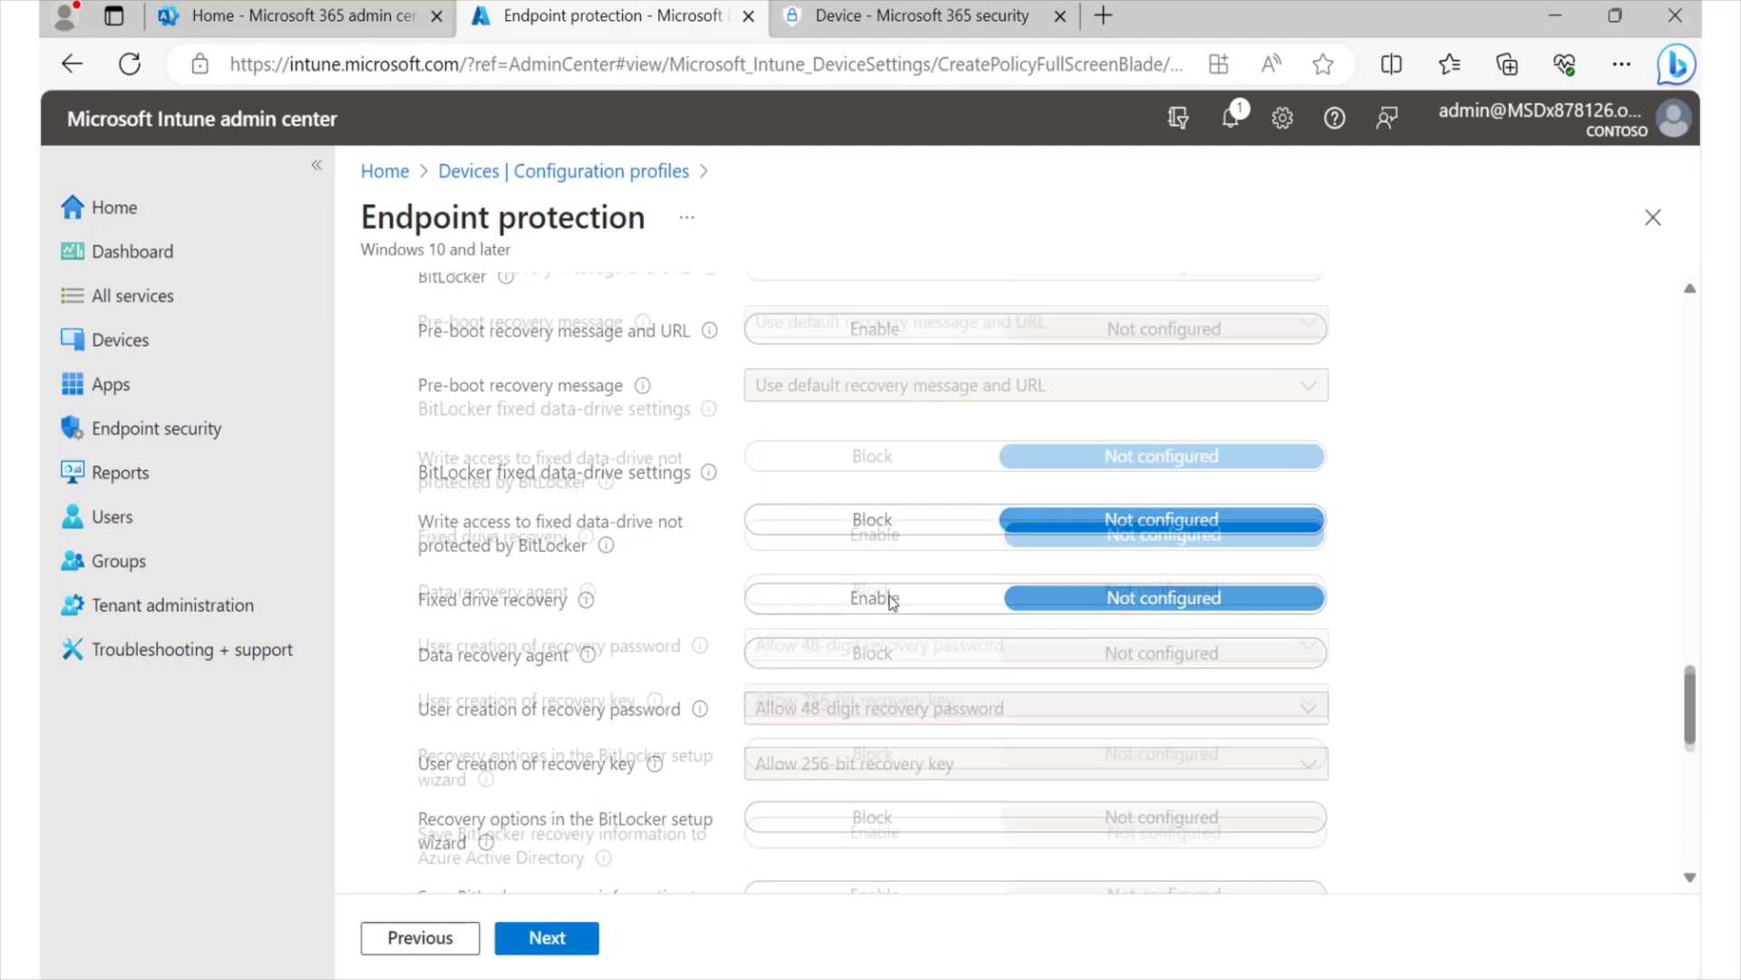
scroll(895, 608, down, 8)
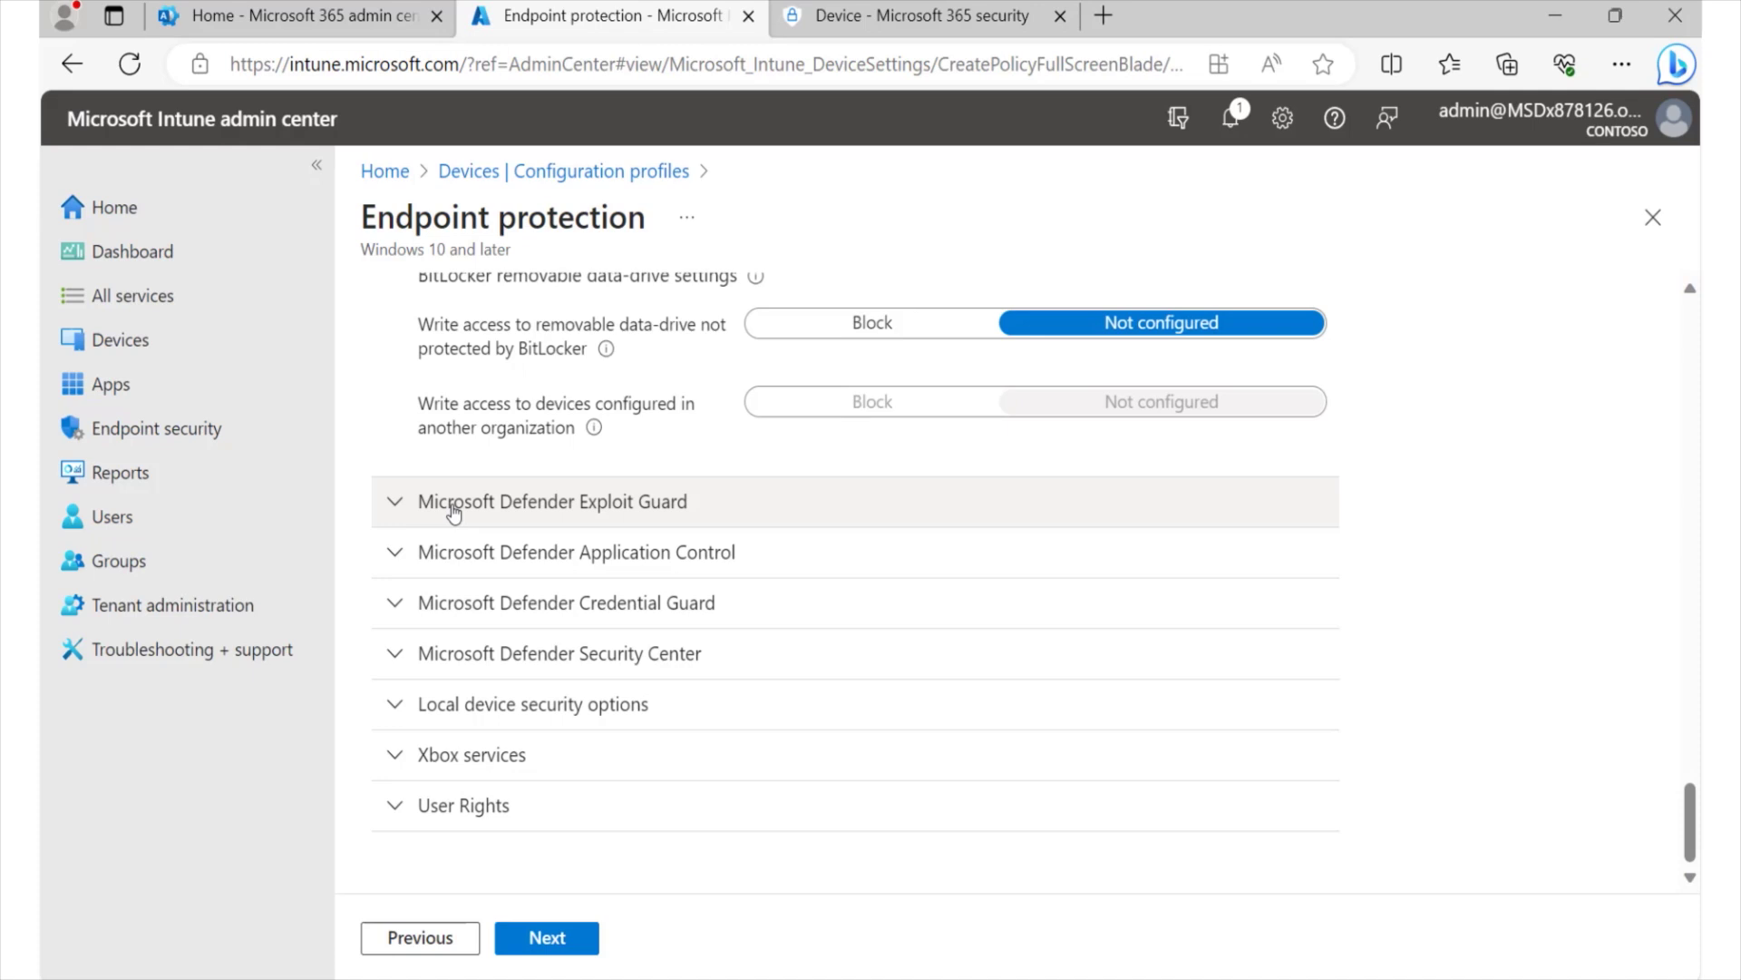
- Under Local device security options > Devices, set Undock device without logon to Block
click(394, 712)
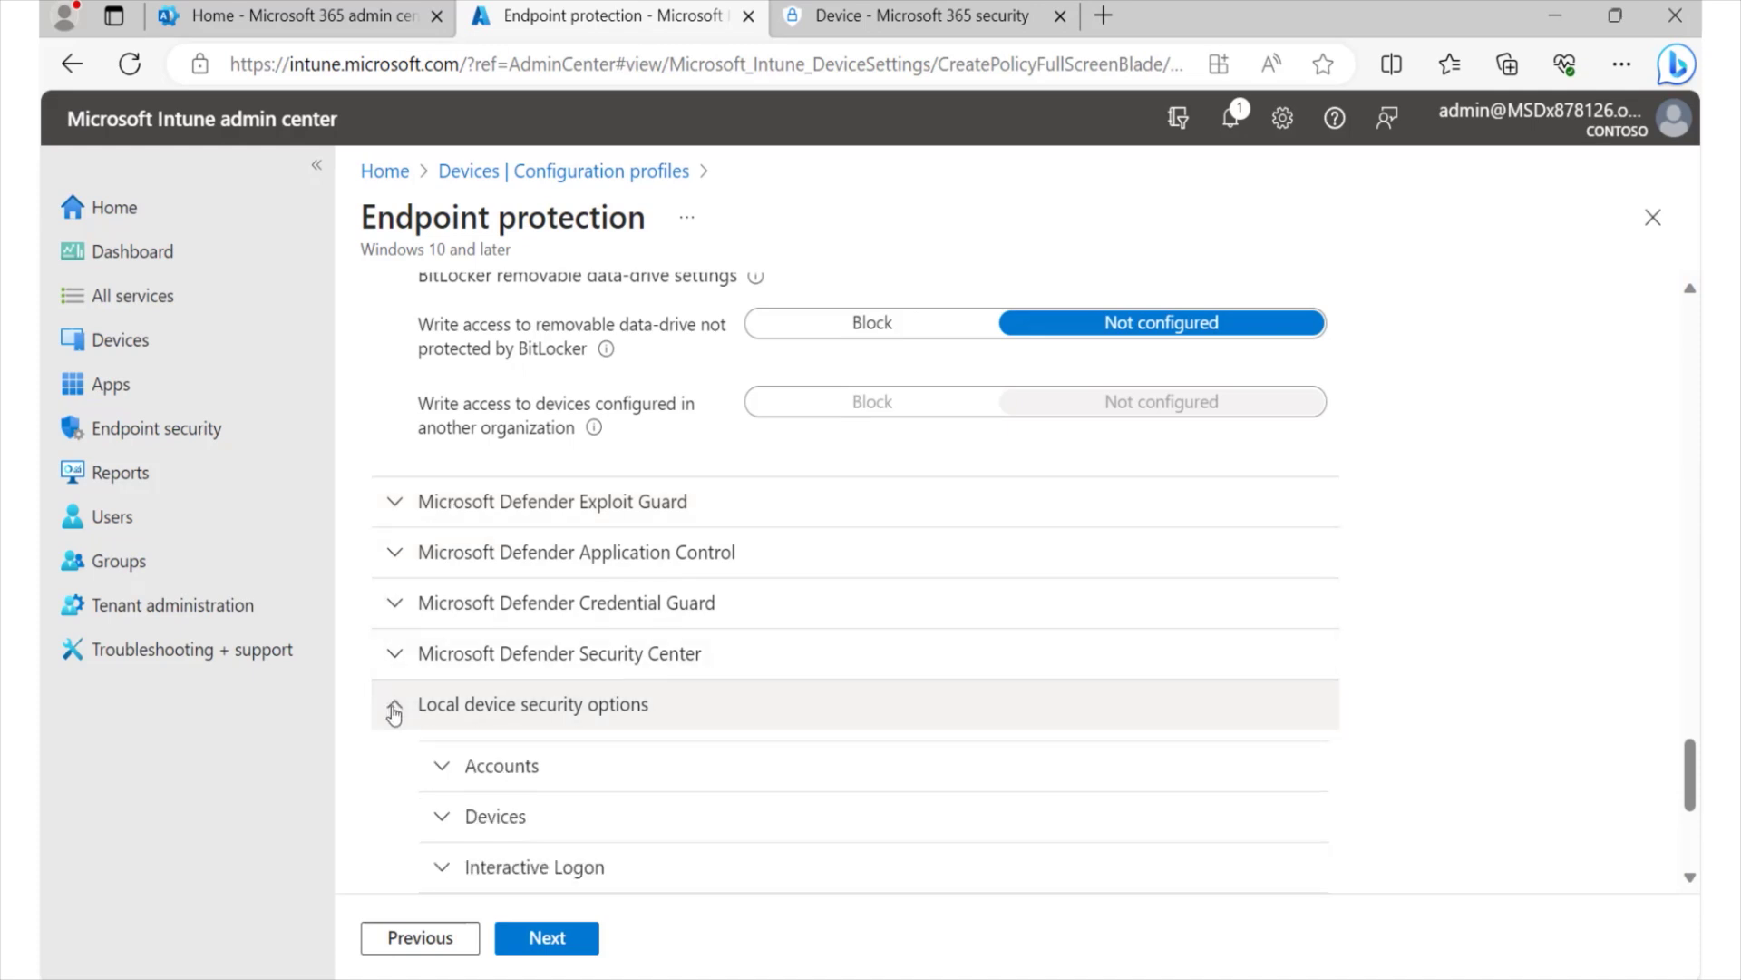
scroll(394, 713, down, 2)
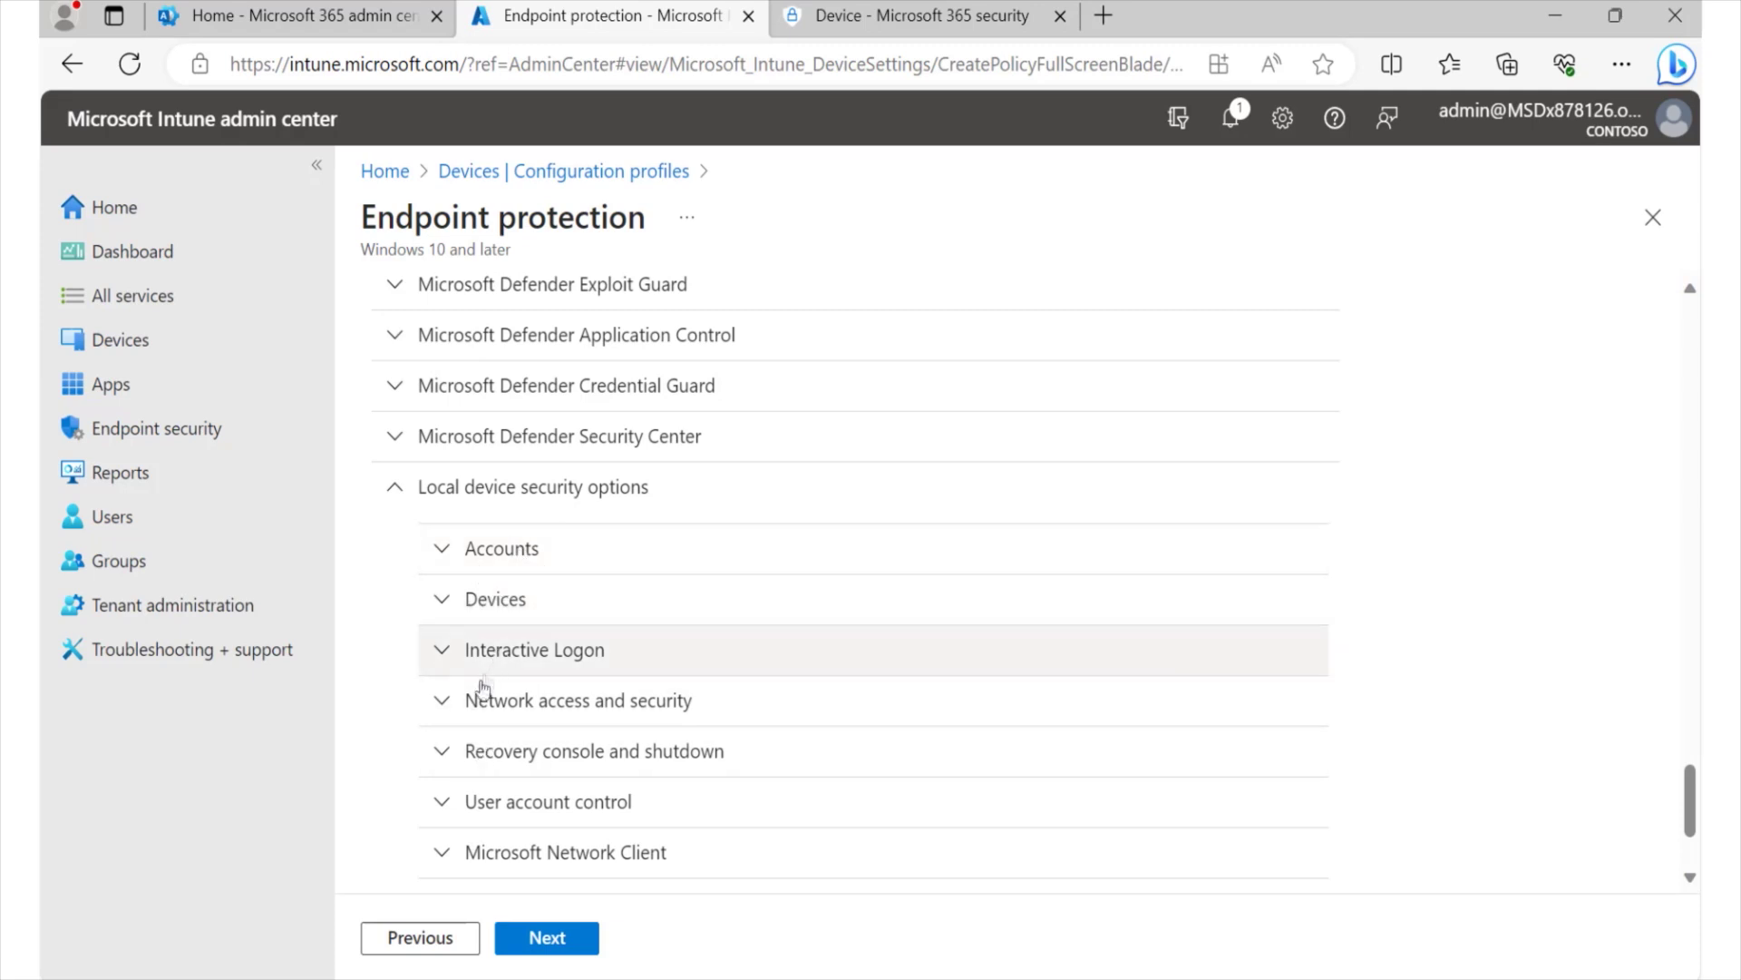
click(443, 604)
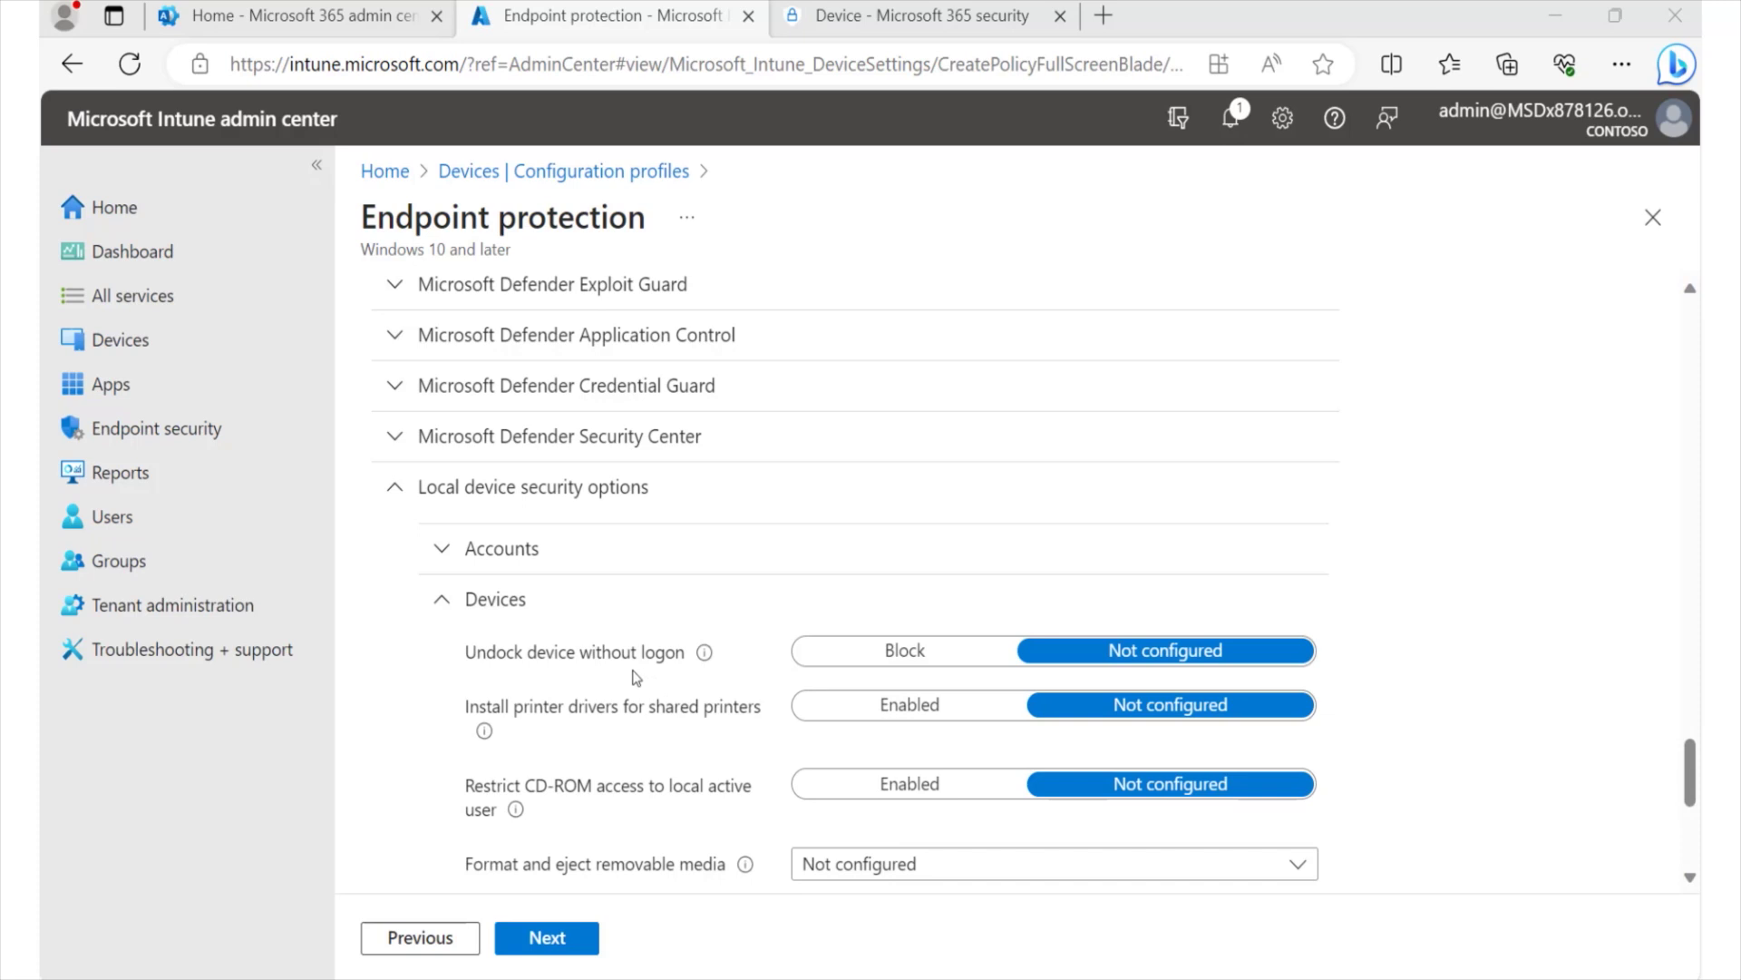
click(916, 664)
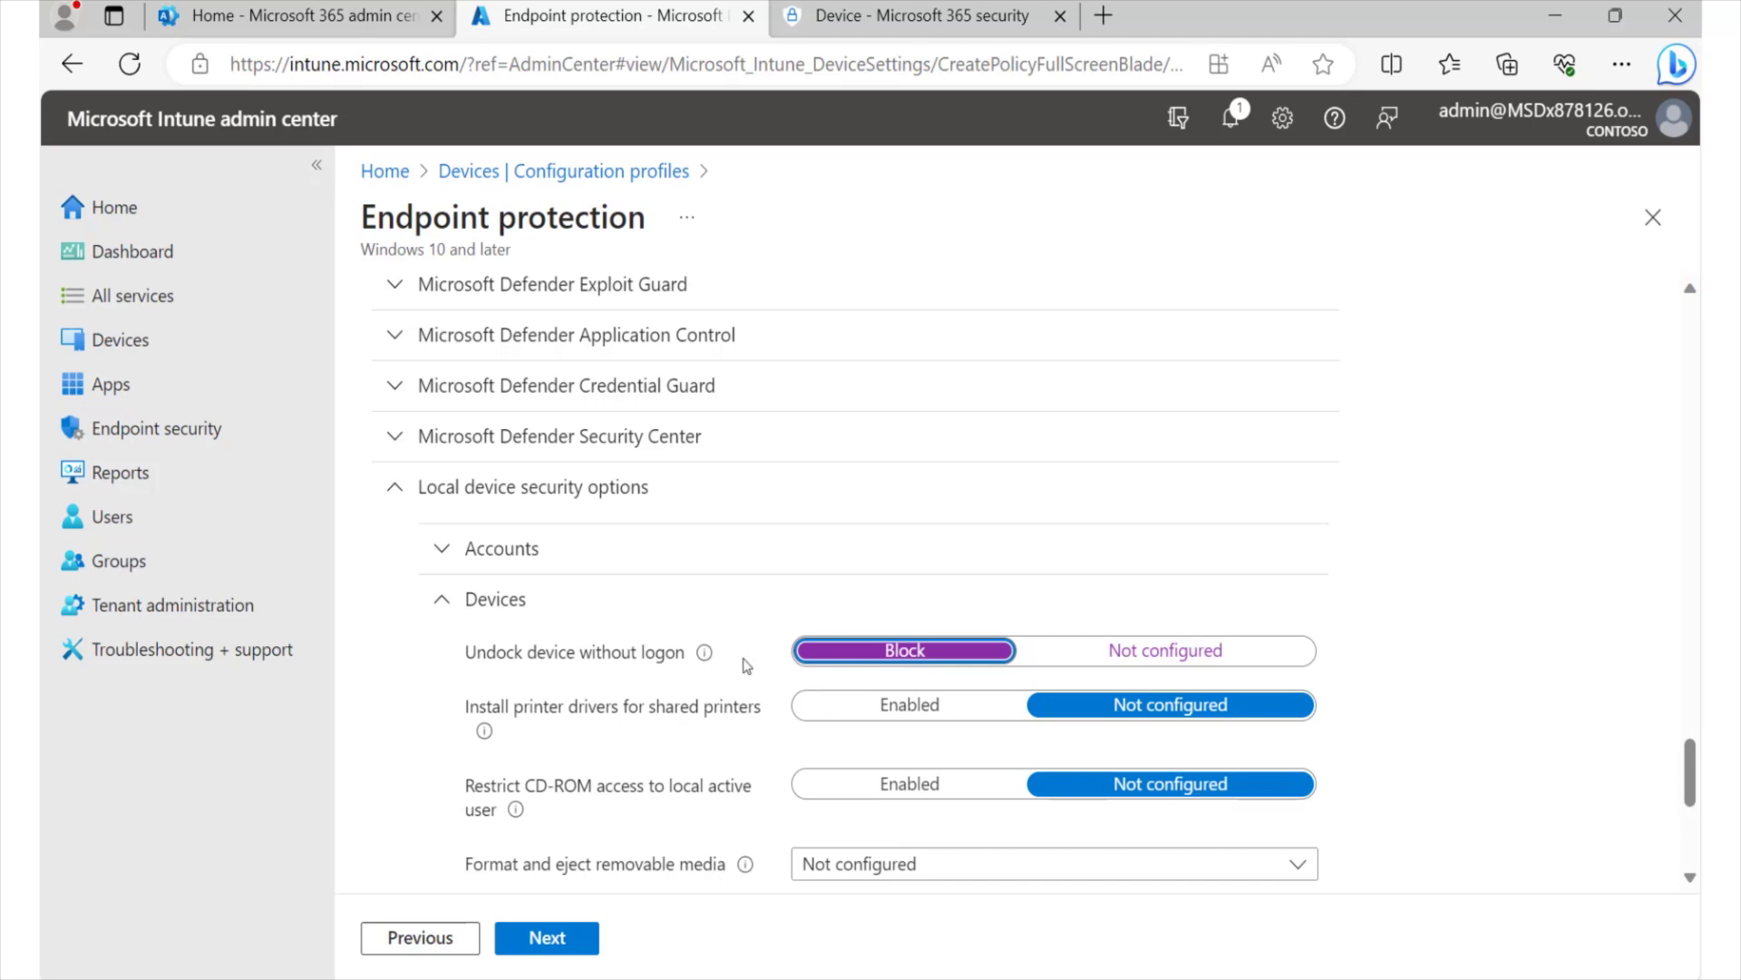
scroll(619, 647, down, 3)
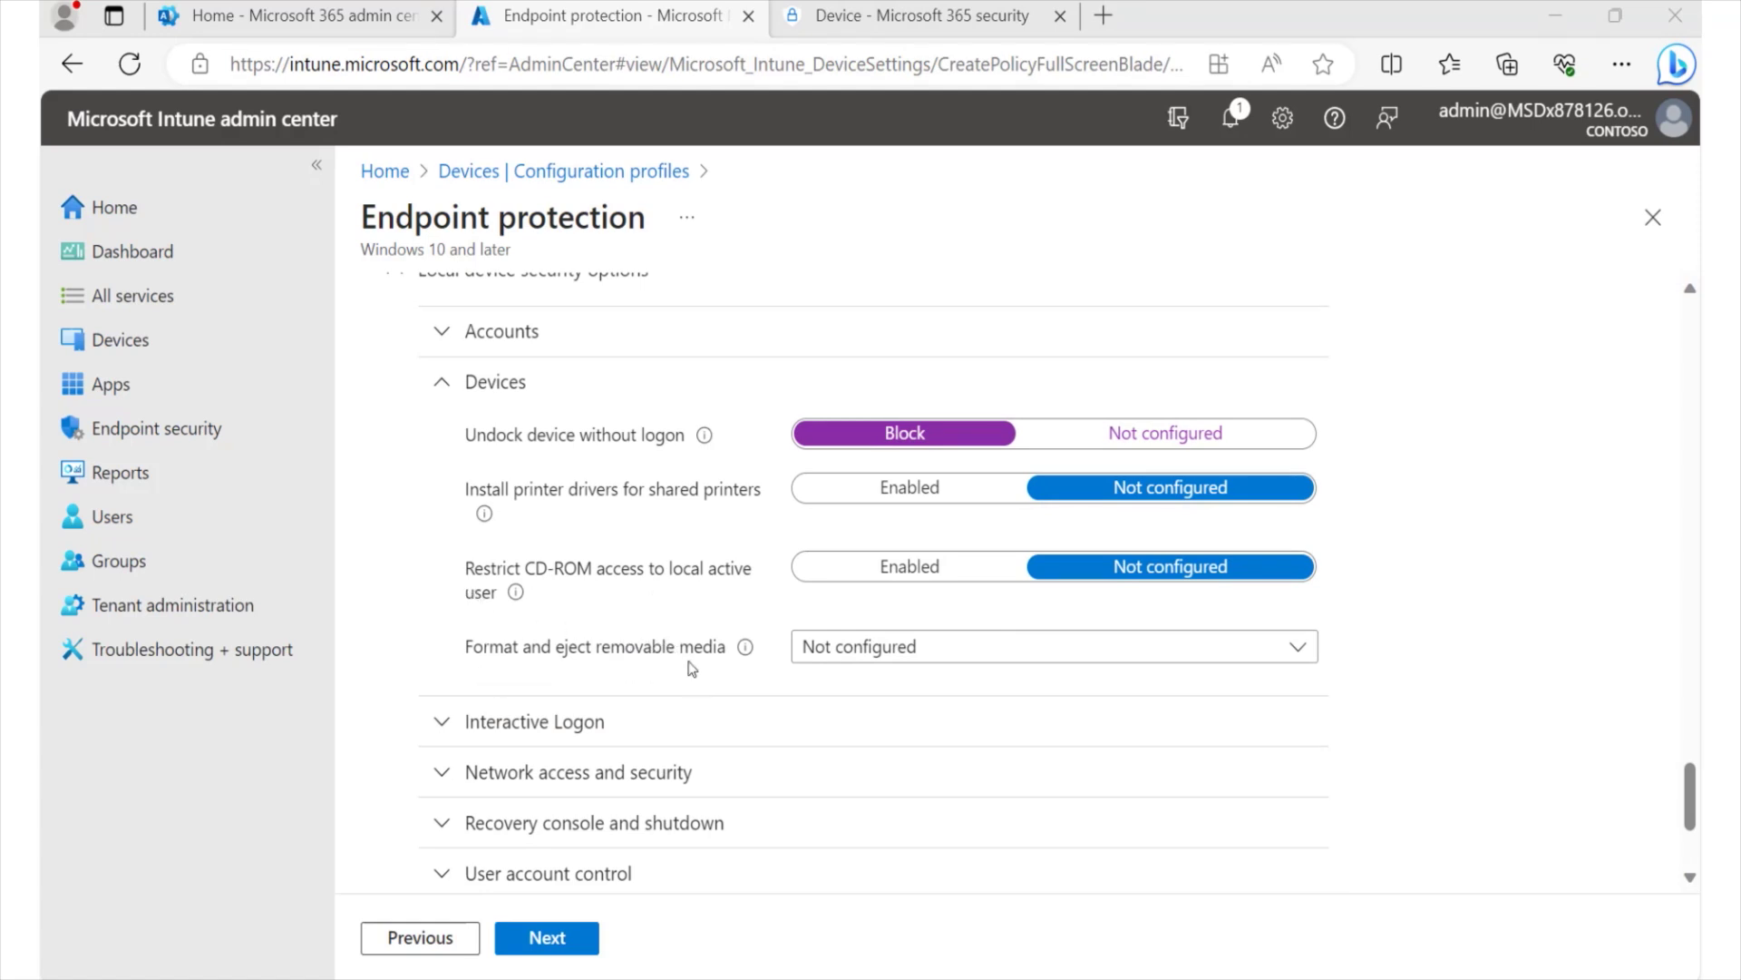
scroll(693, 665, down, 3)
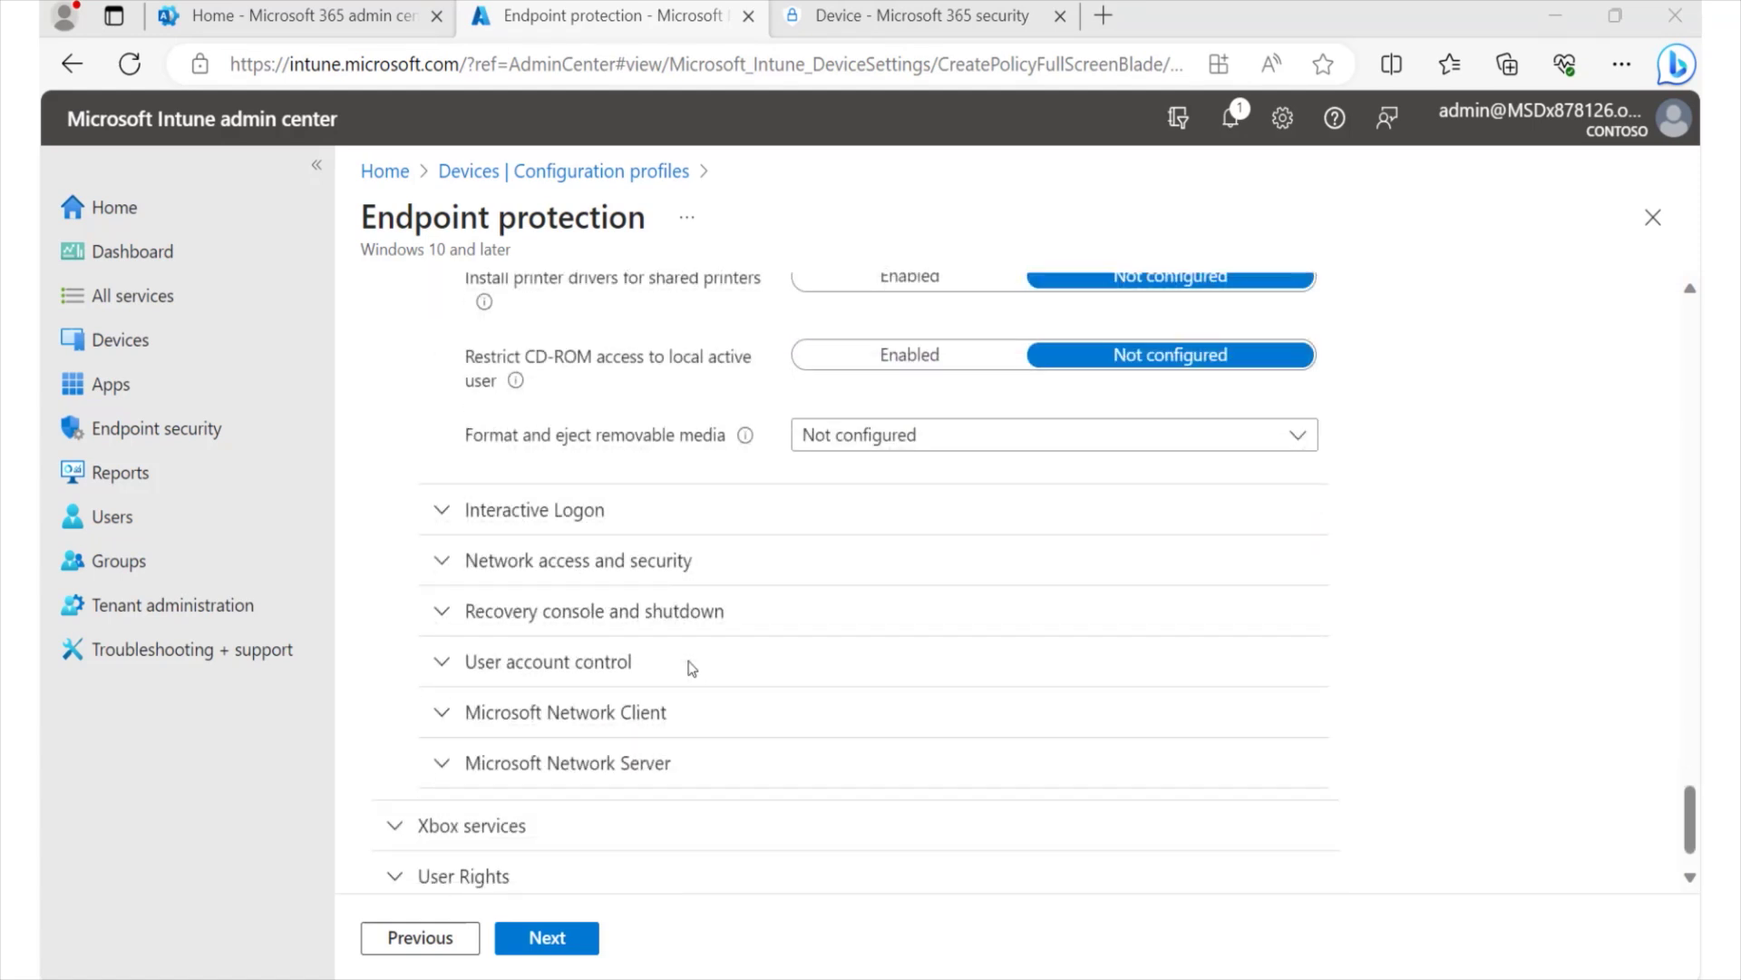
click(439, 504)
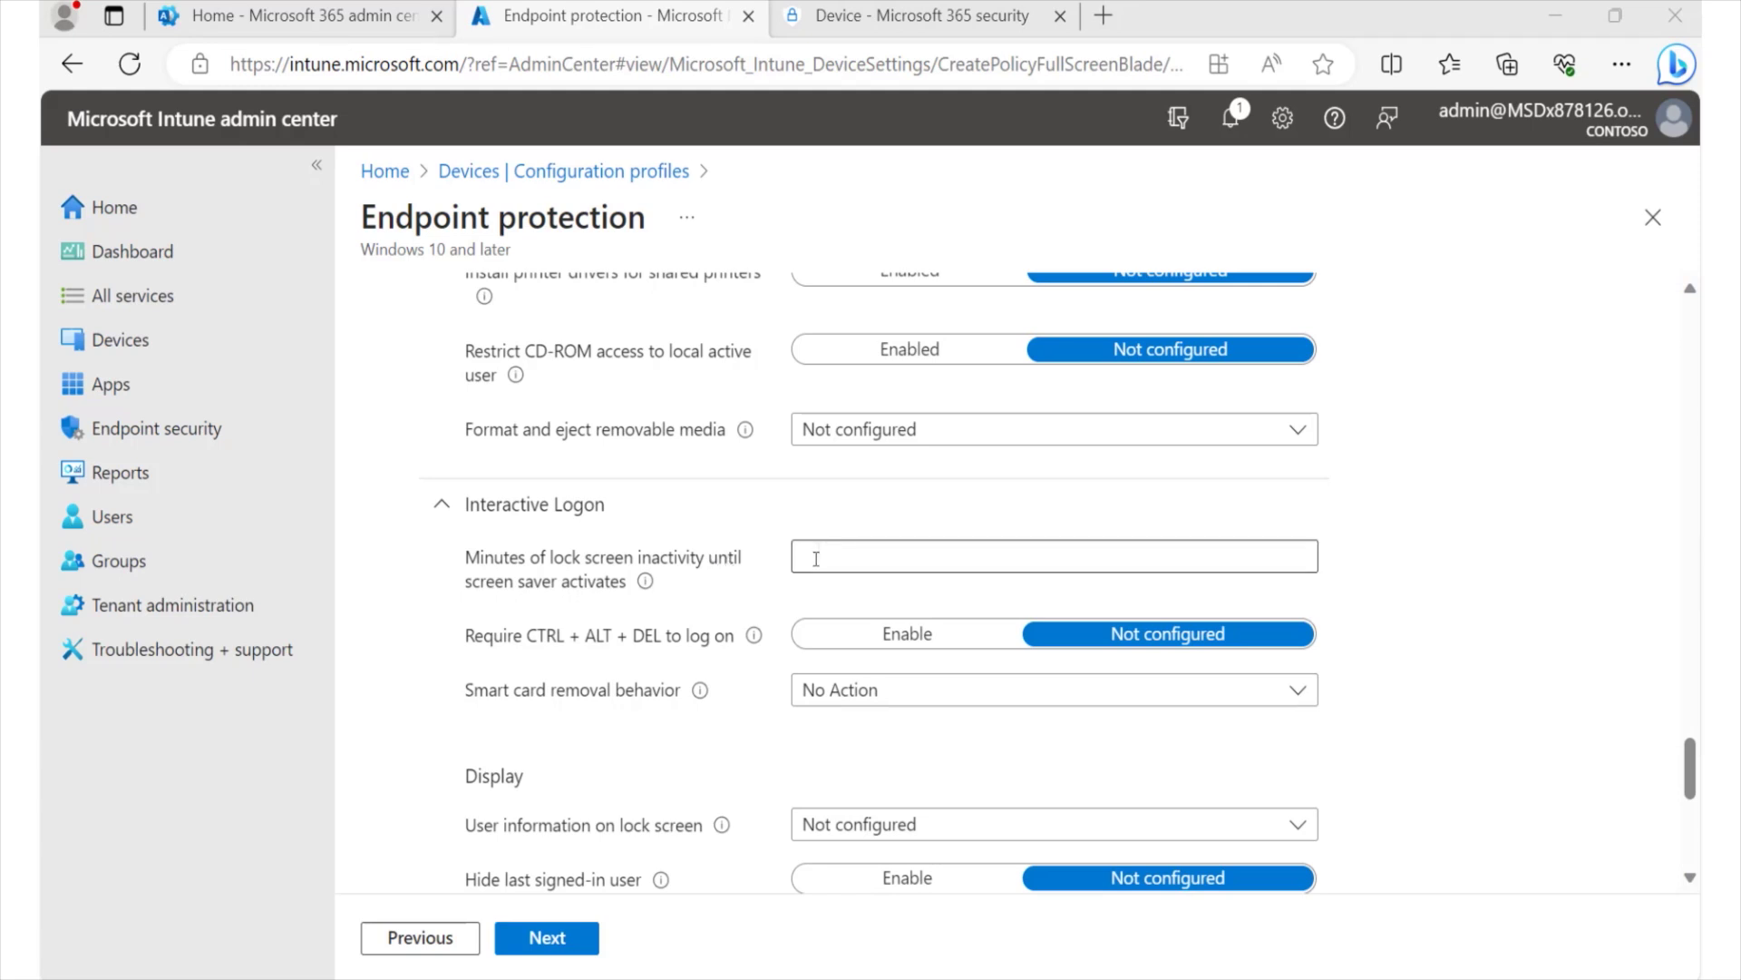
- Enter 'Welcome to CBT Nuggets' as the Interactive Logon login message title
scroll(755, 580, down, 2)
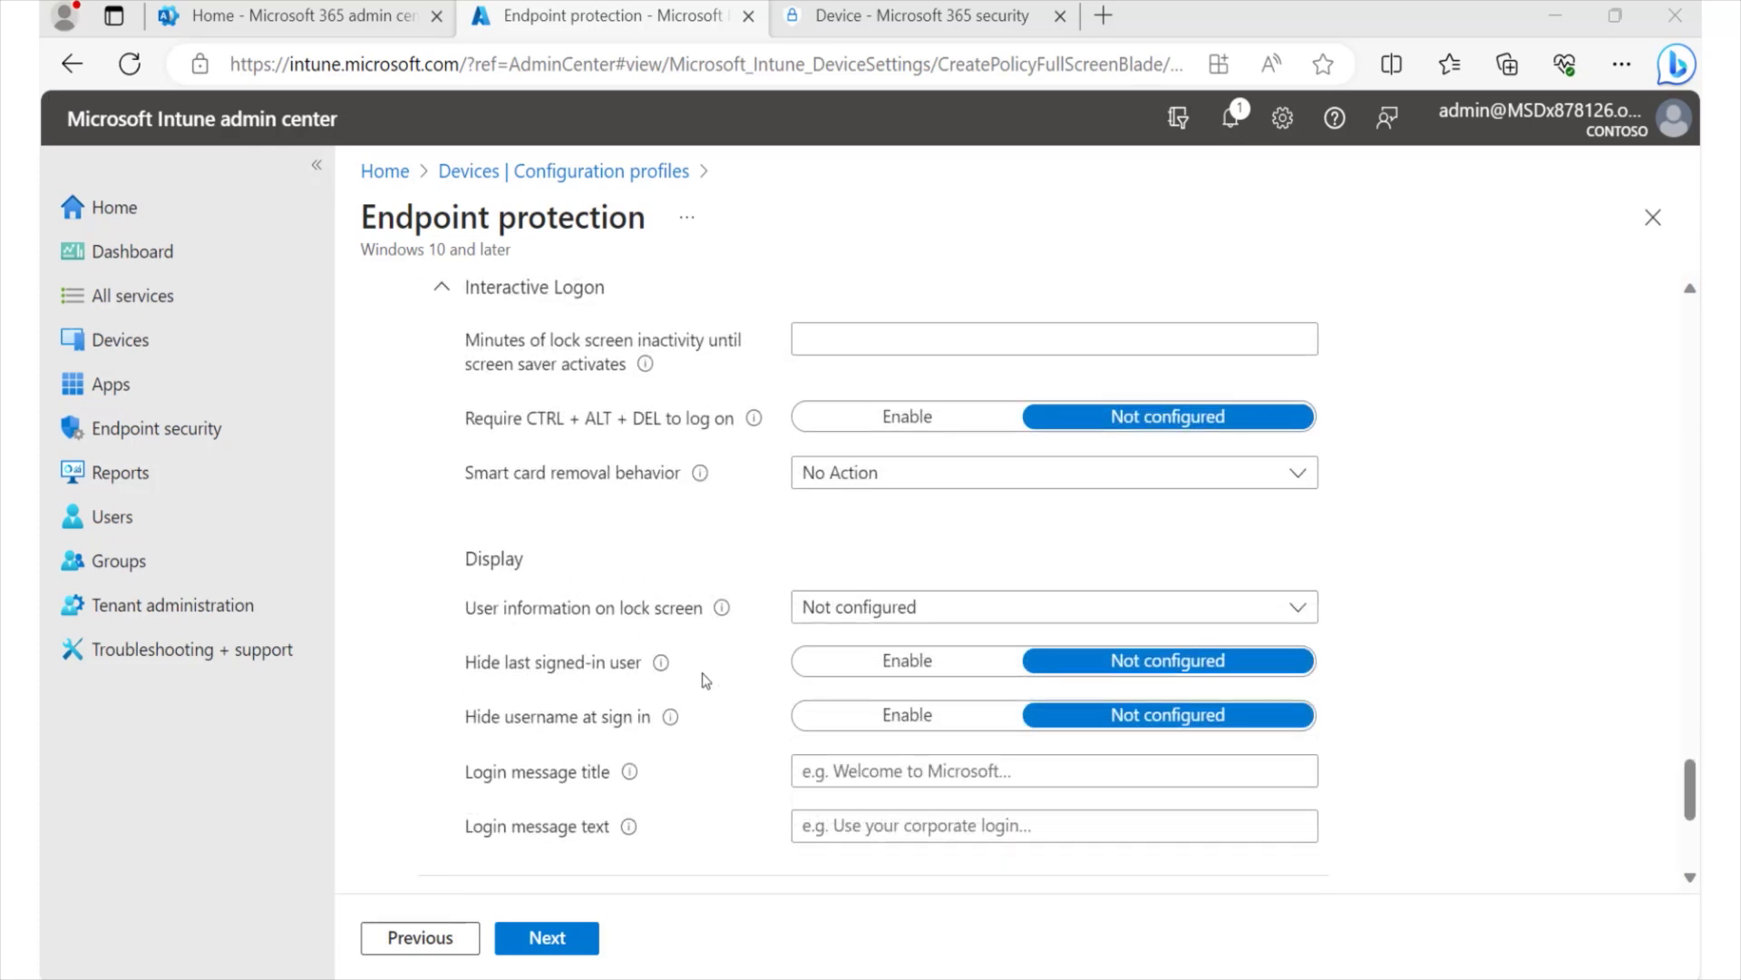
scroll(717, 682, down, 1)
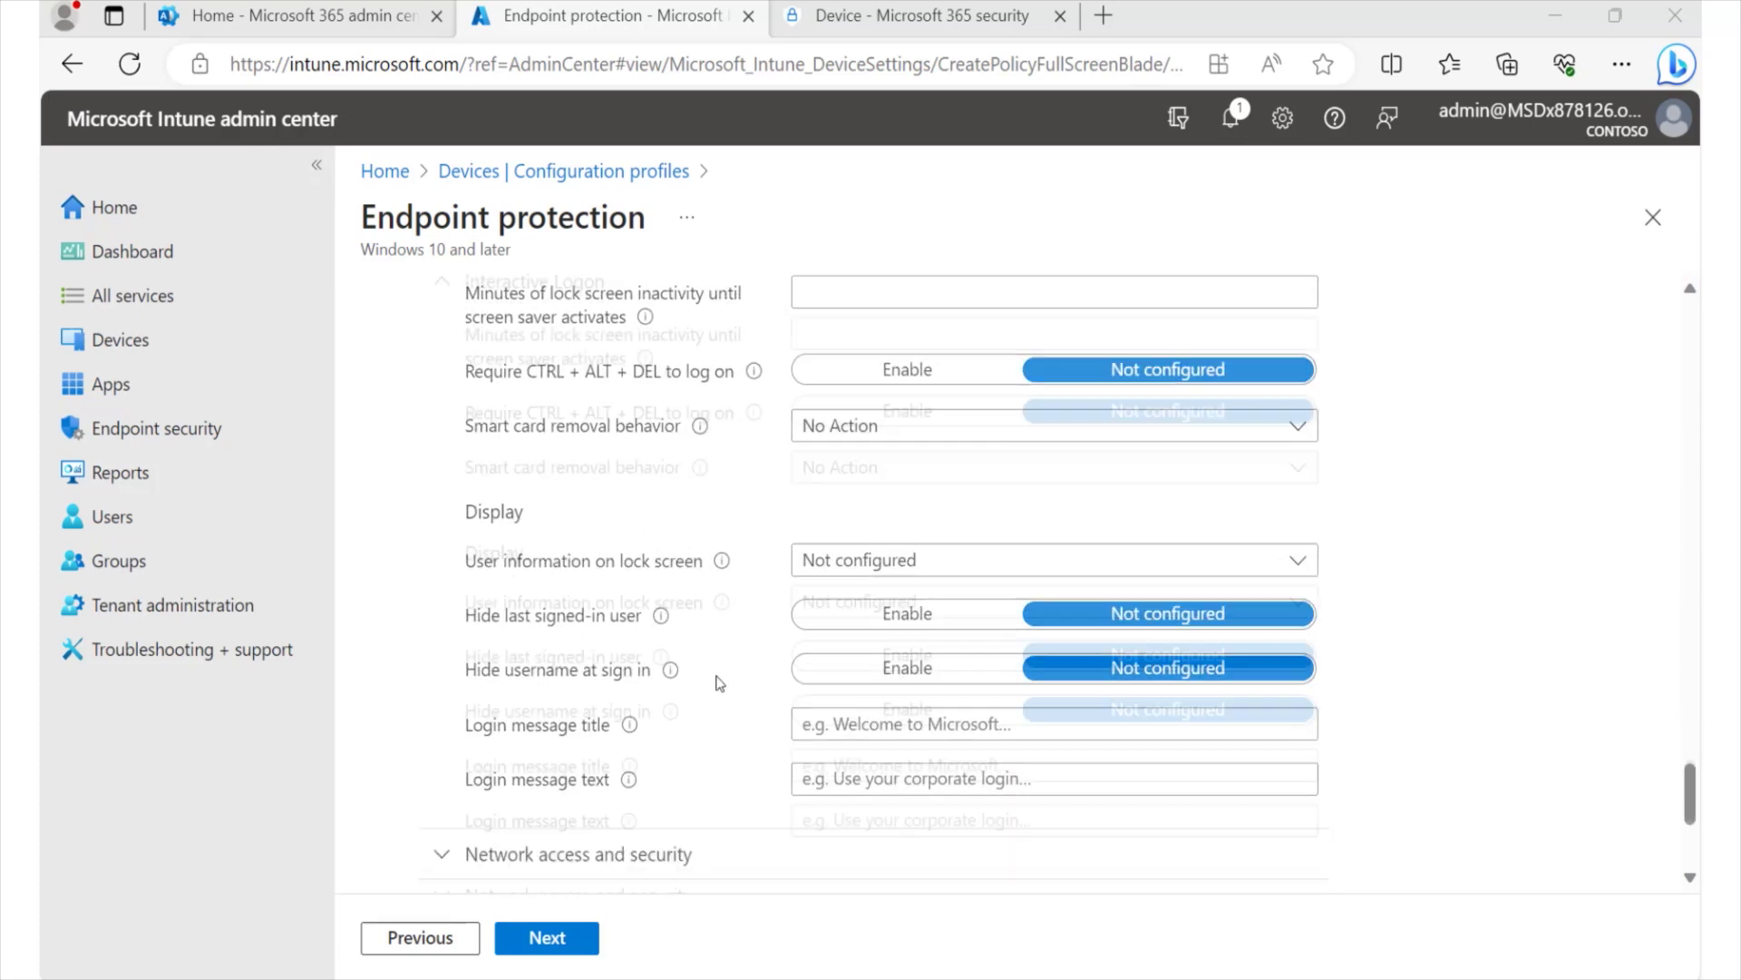
scroll(717, 682, down, 2)
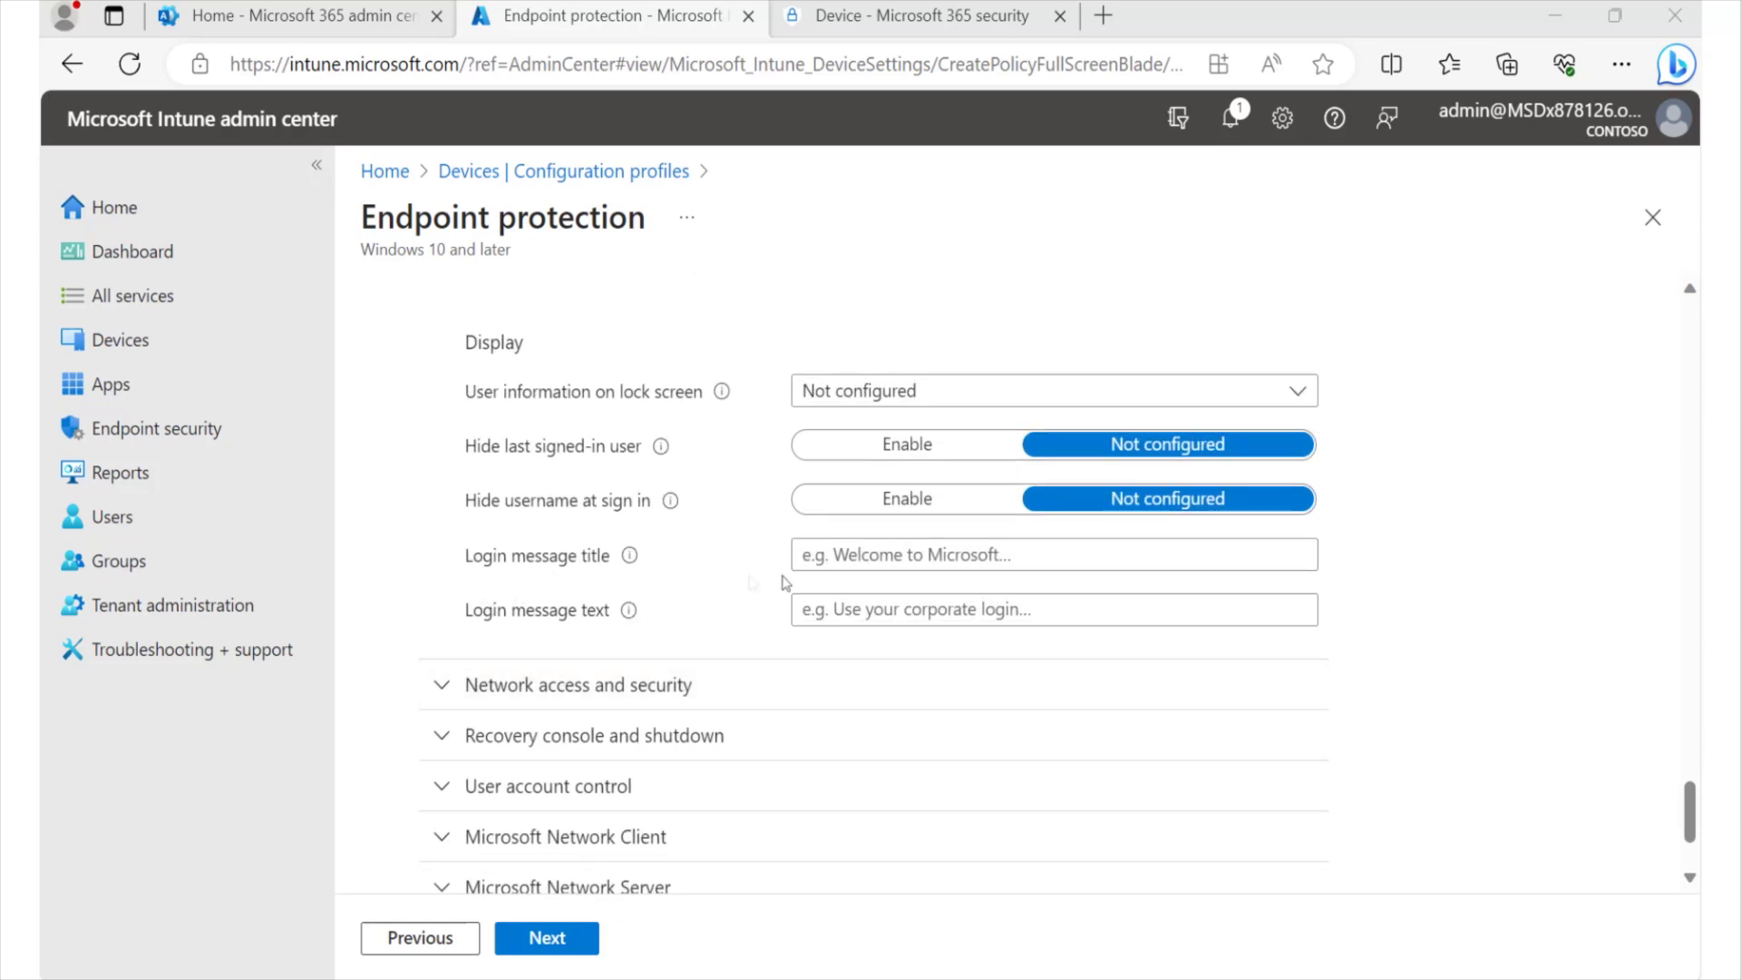
click(866, 557)
text(We)
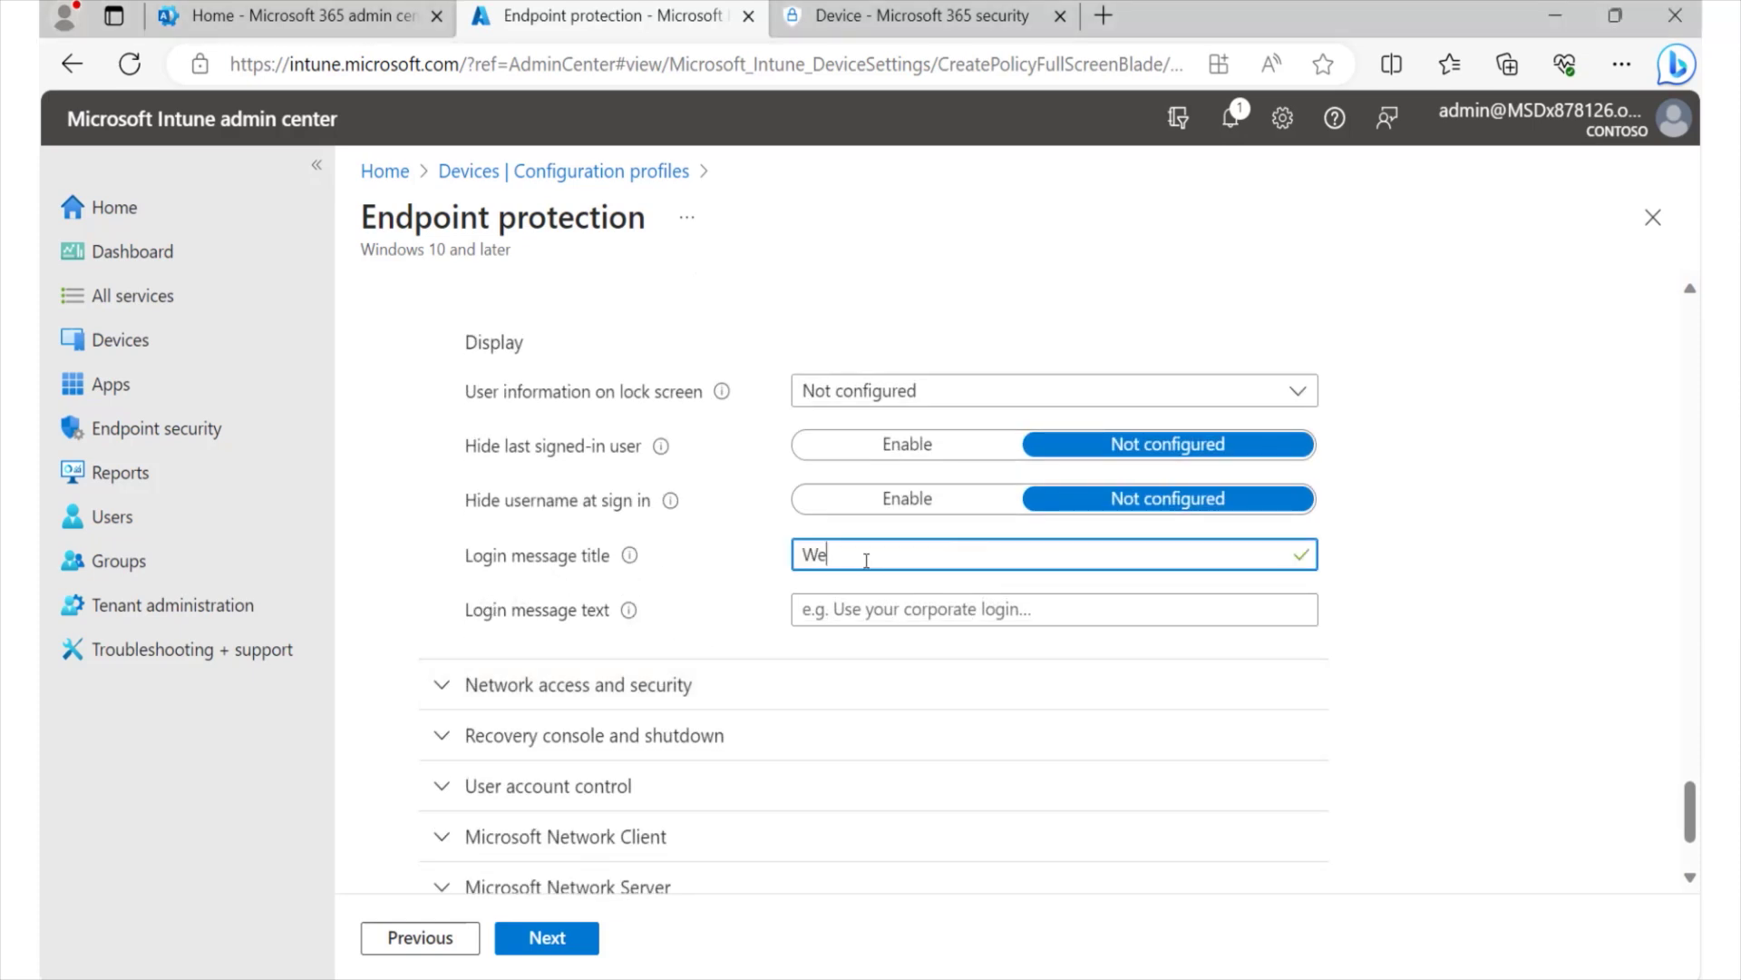
text(lcome to CBT Nuggets)
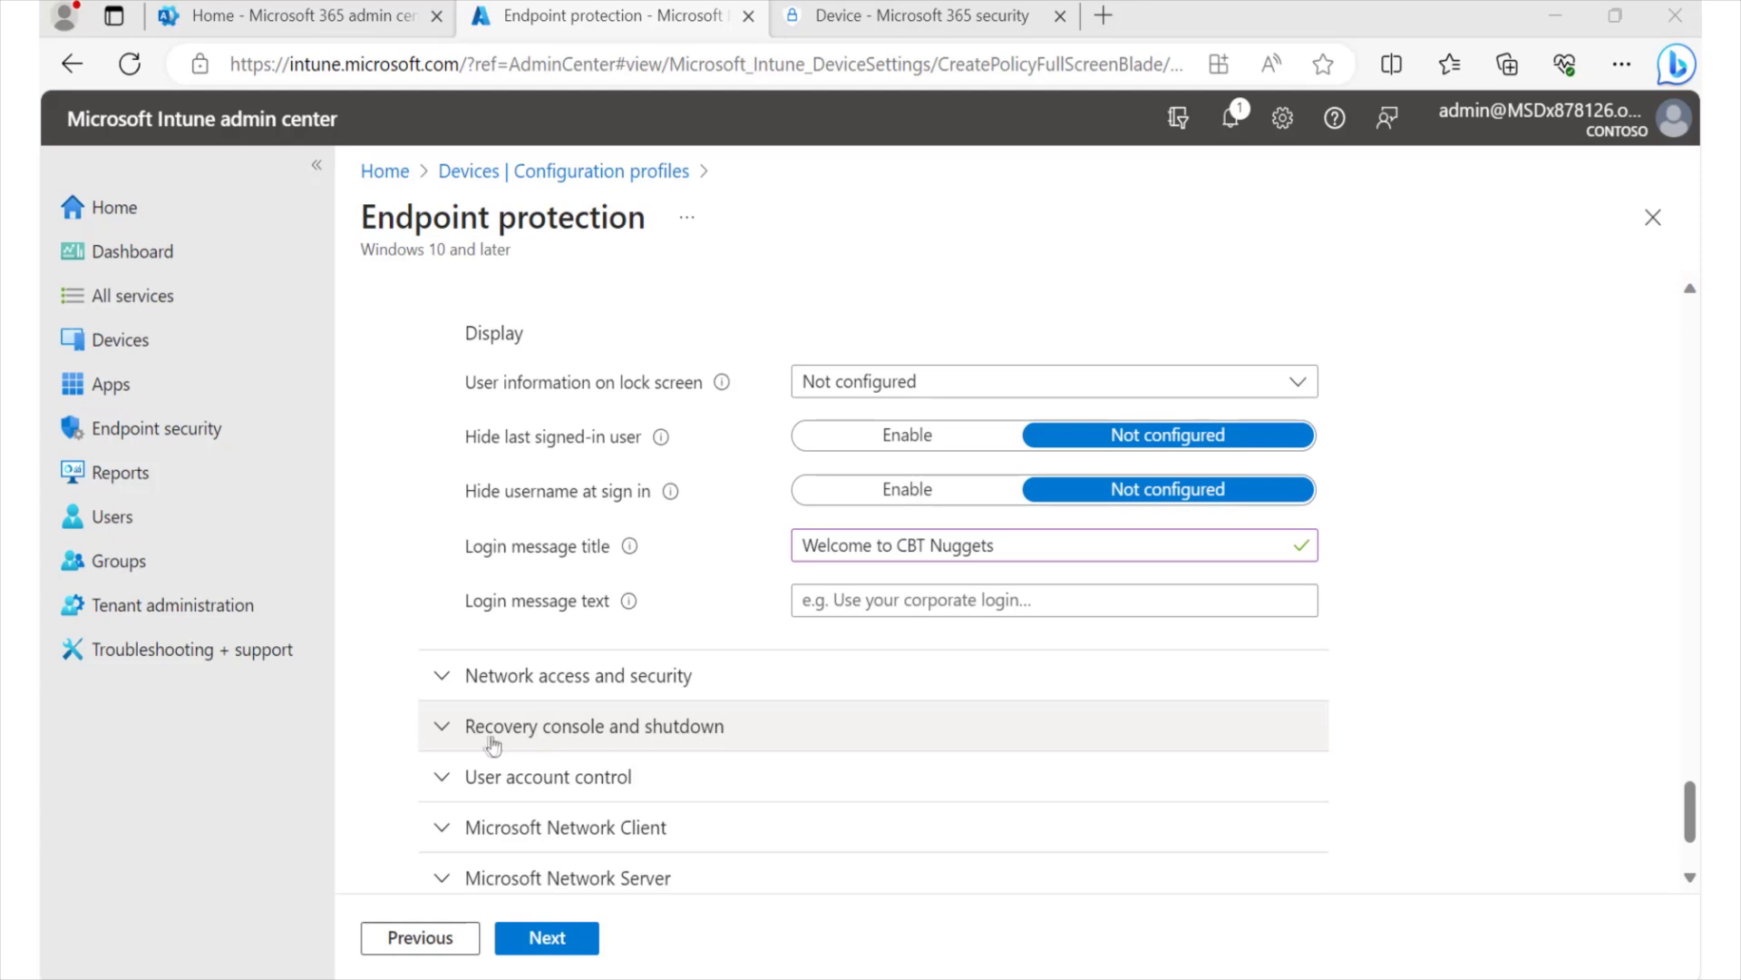
- Set Clear virtual memory pagefile to Enabled and Shutdown without logon to Block
click(448, 730)
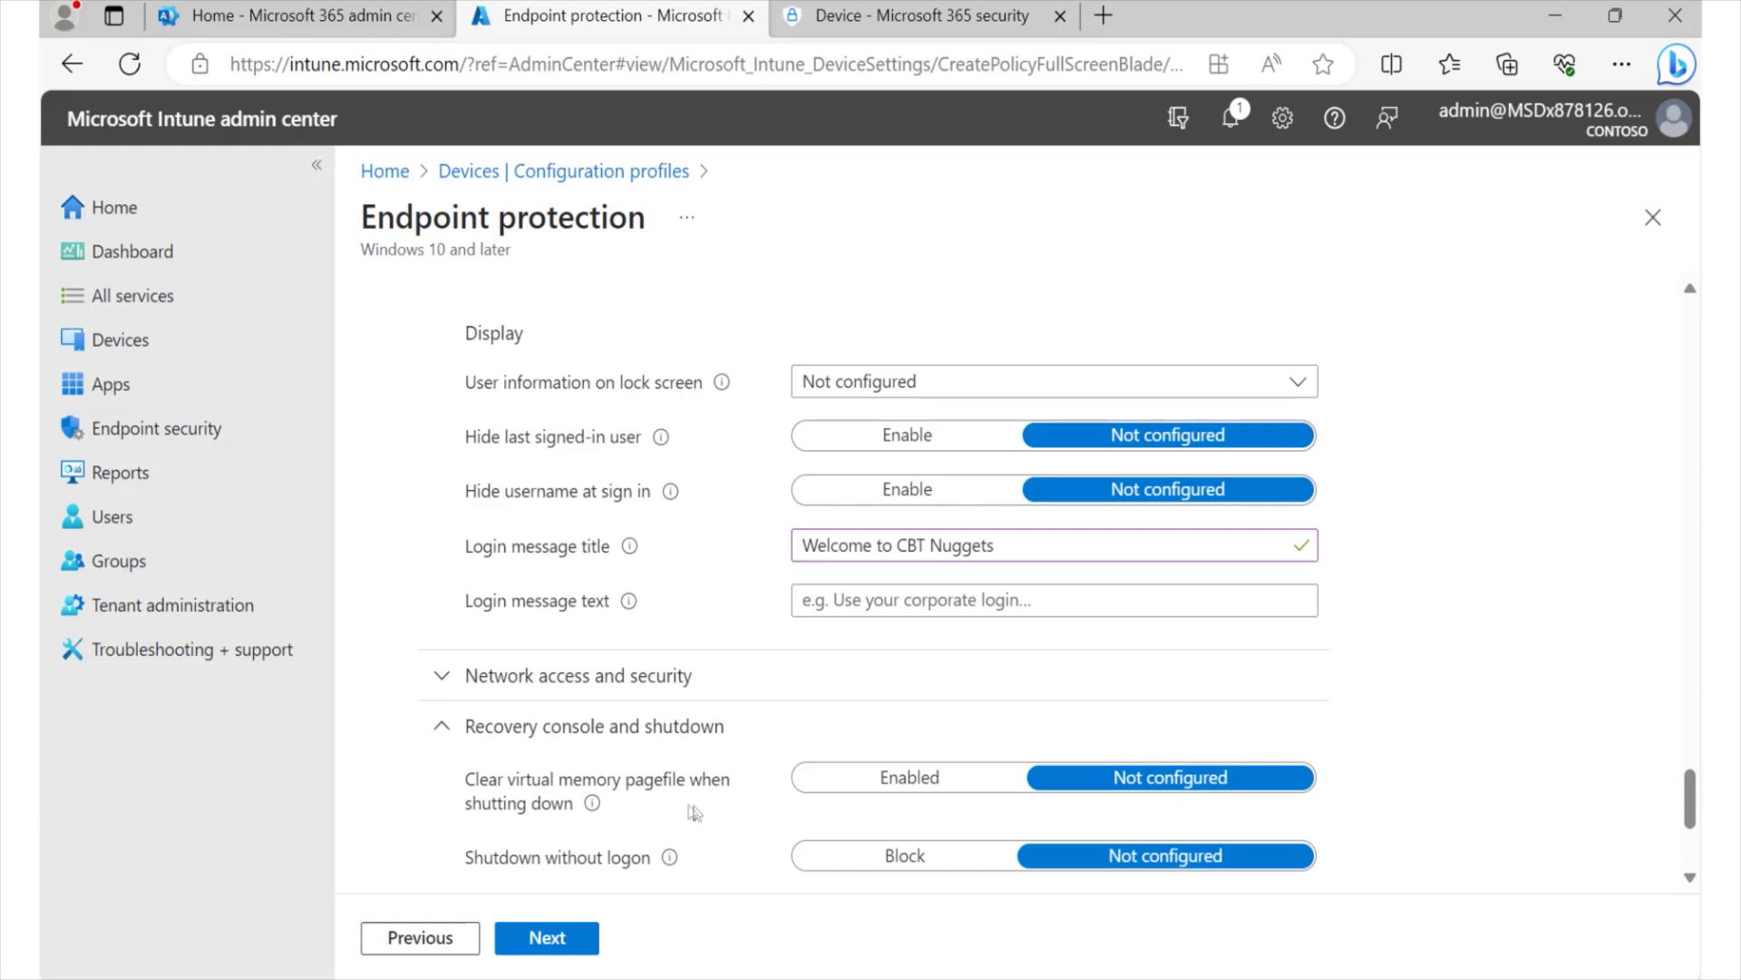
mouse_move(594, 802)
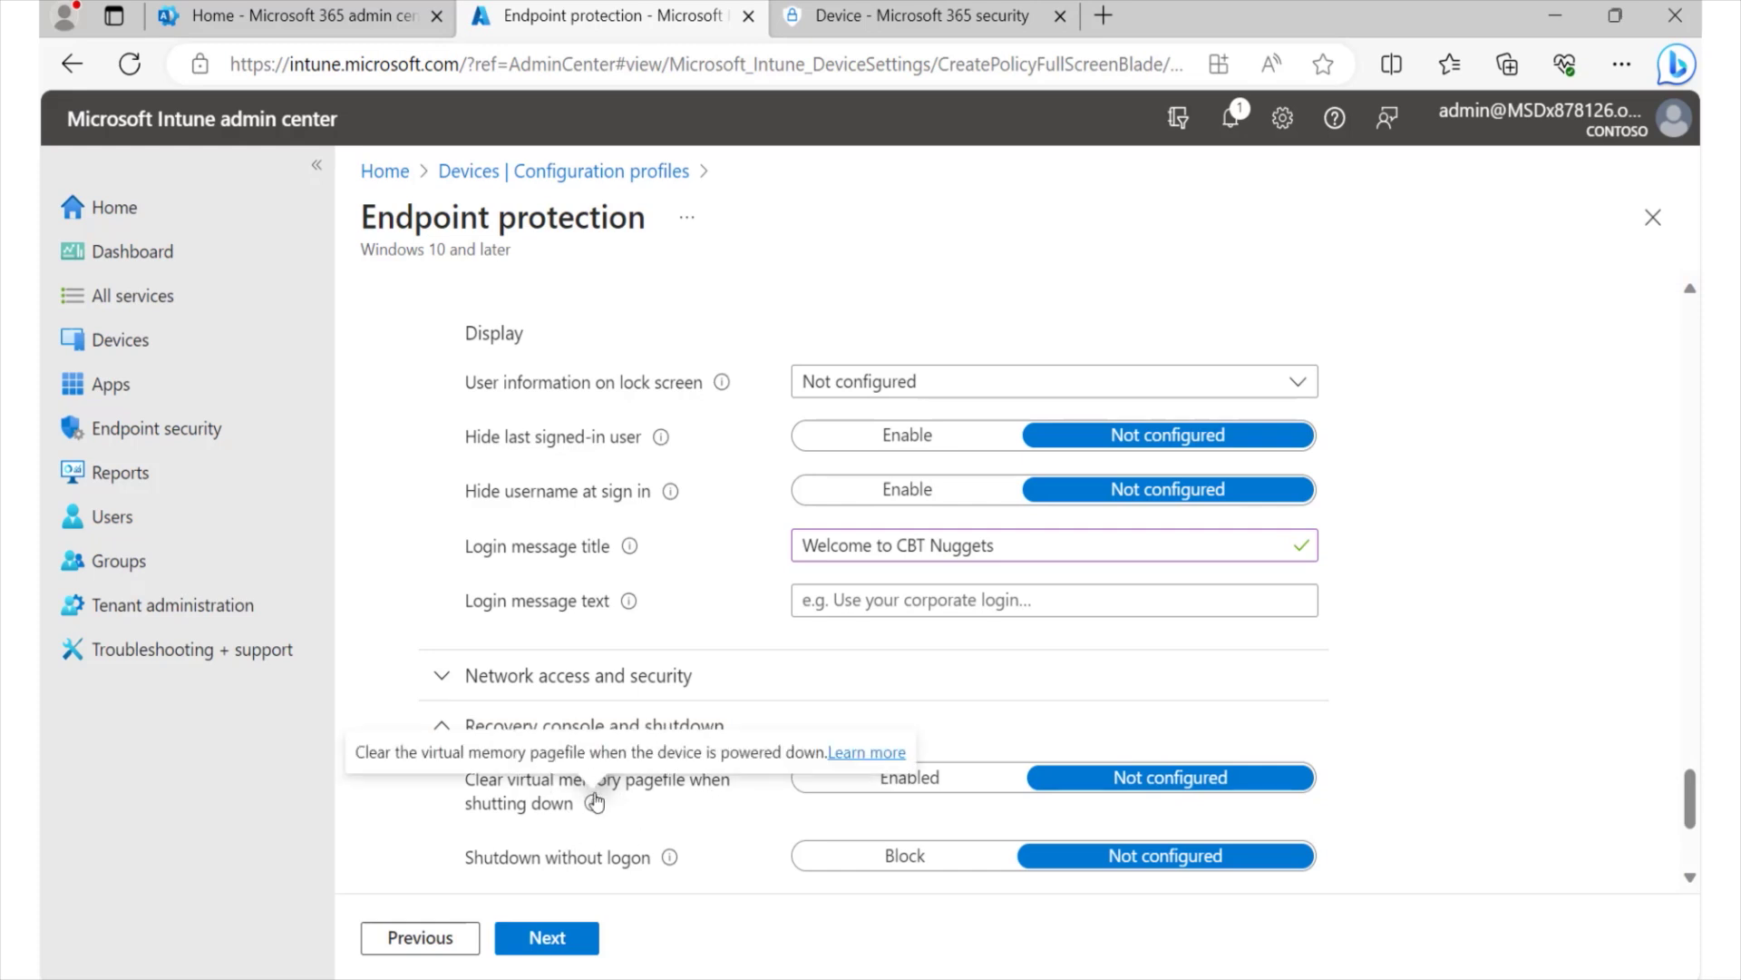
click(898, 789)
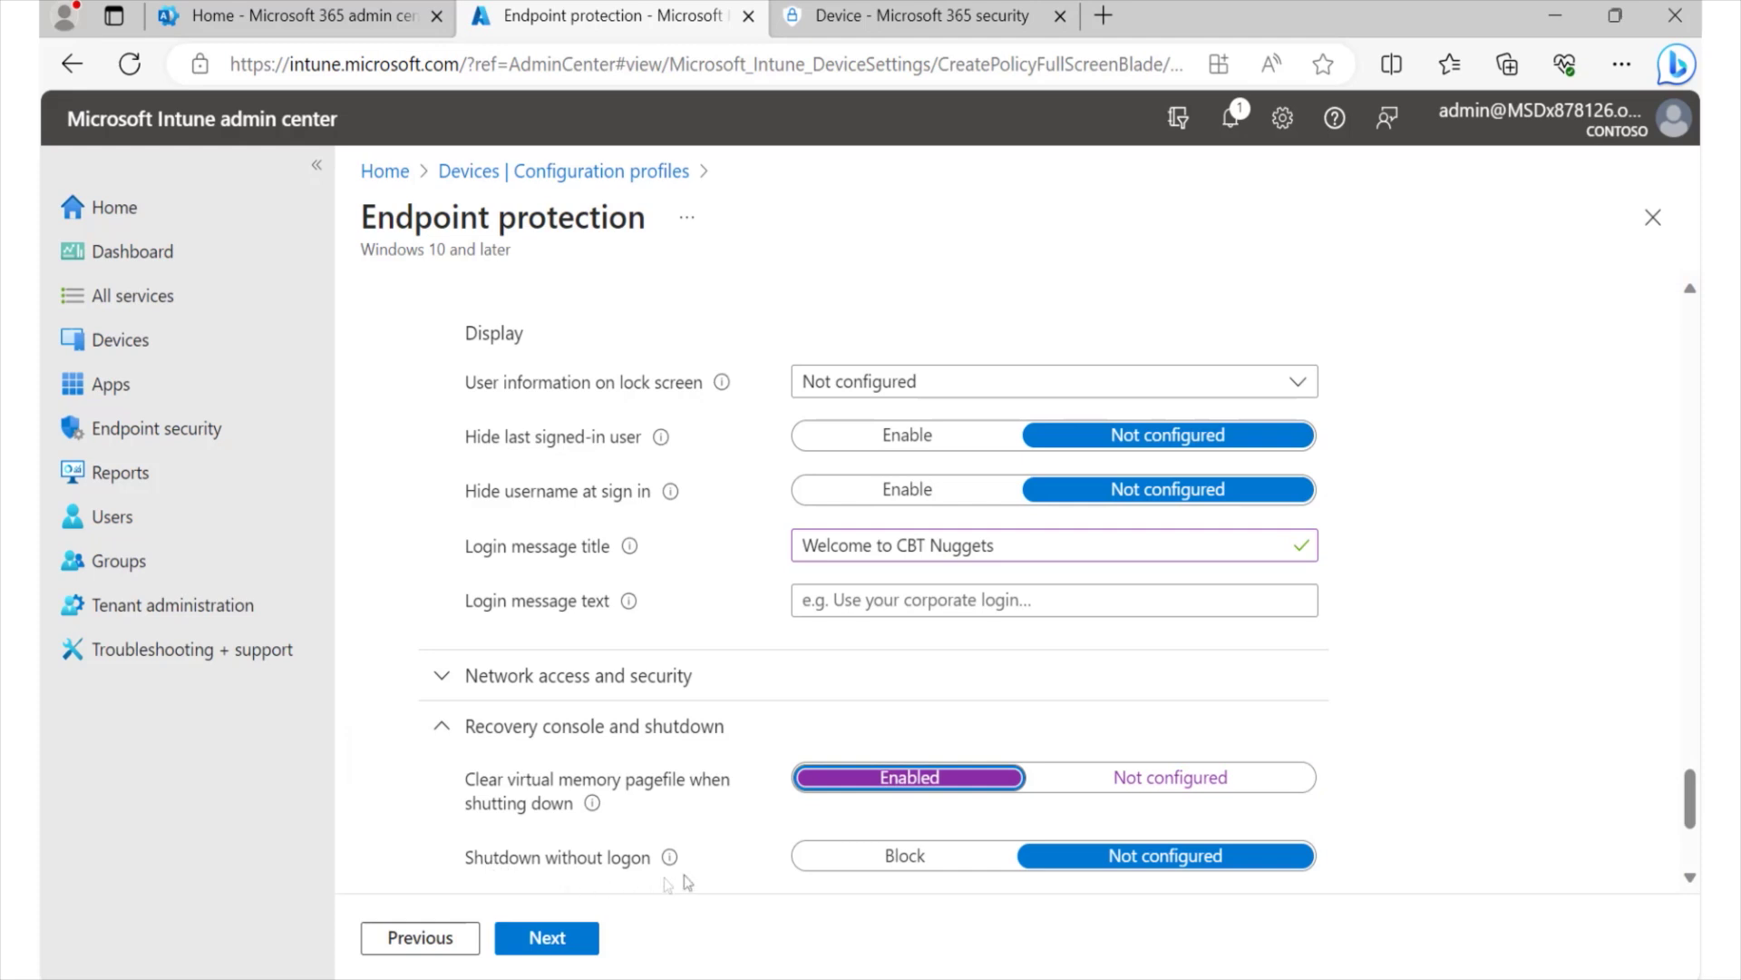
click(884, 871)
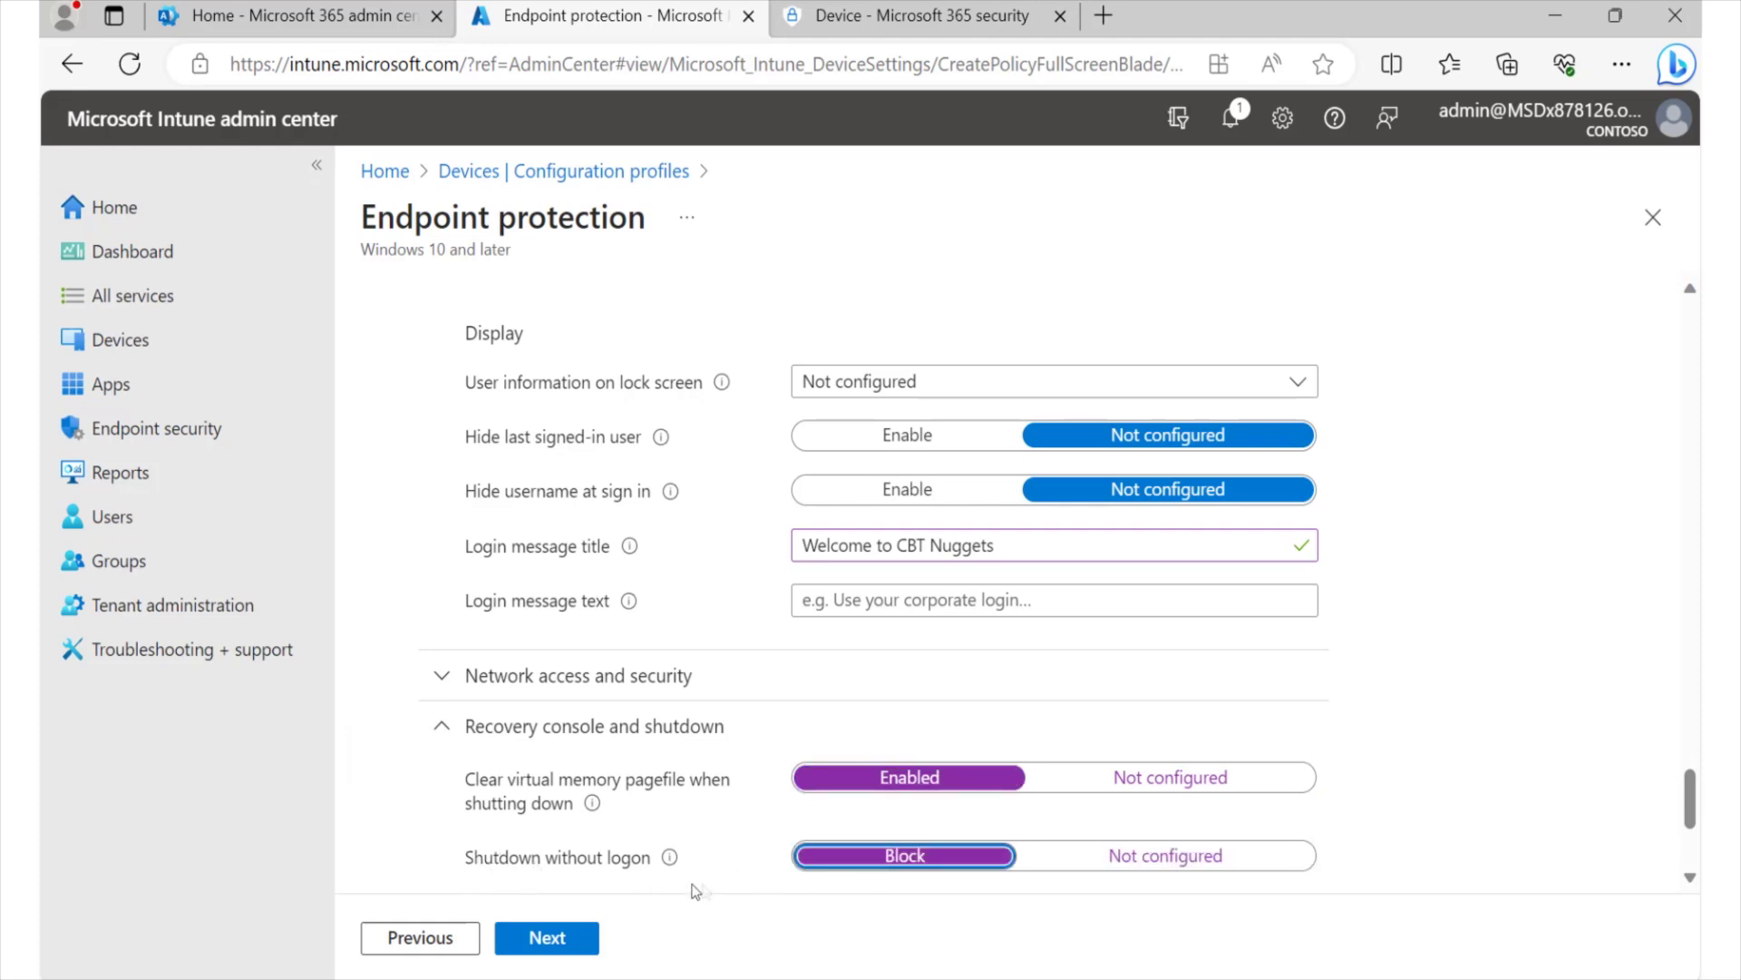
scroll(480, 878, down, 4)
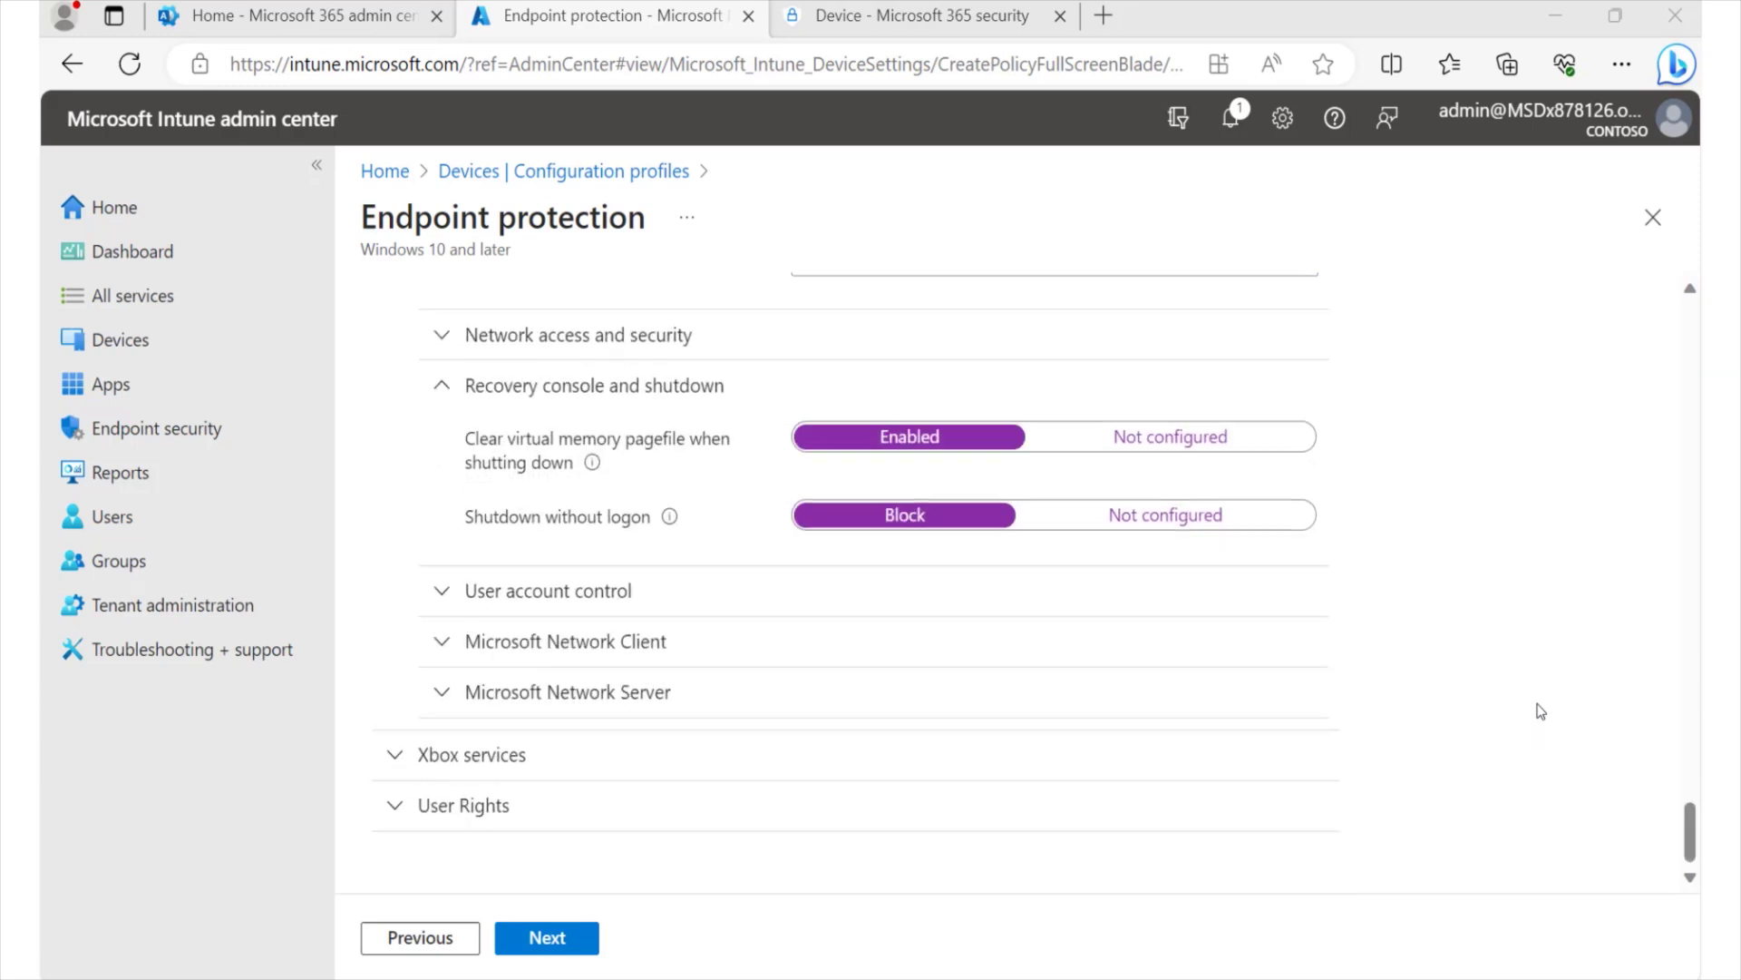
- Add All devices and All users as included groups for the profile assignment
click(544, 940)
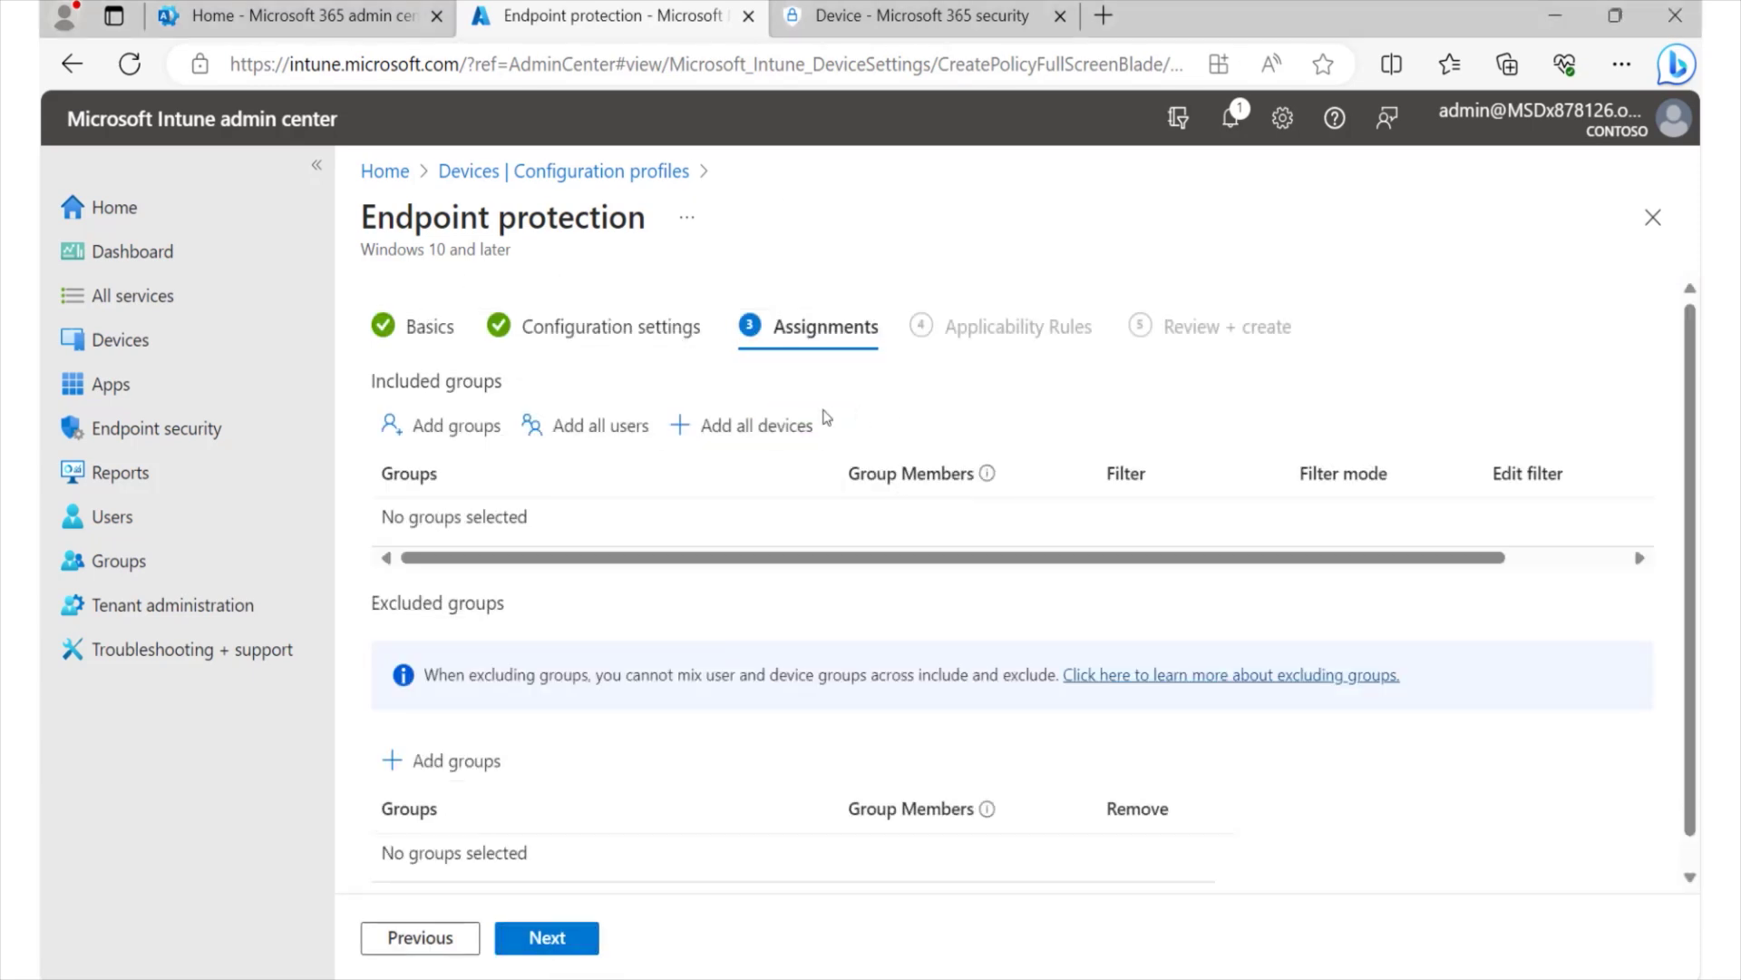
click(771, 426)
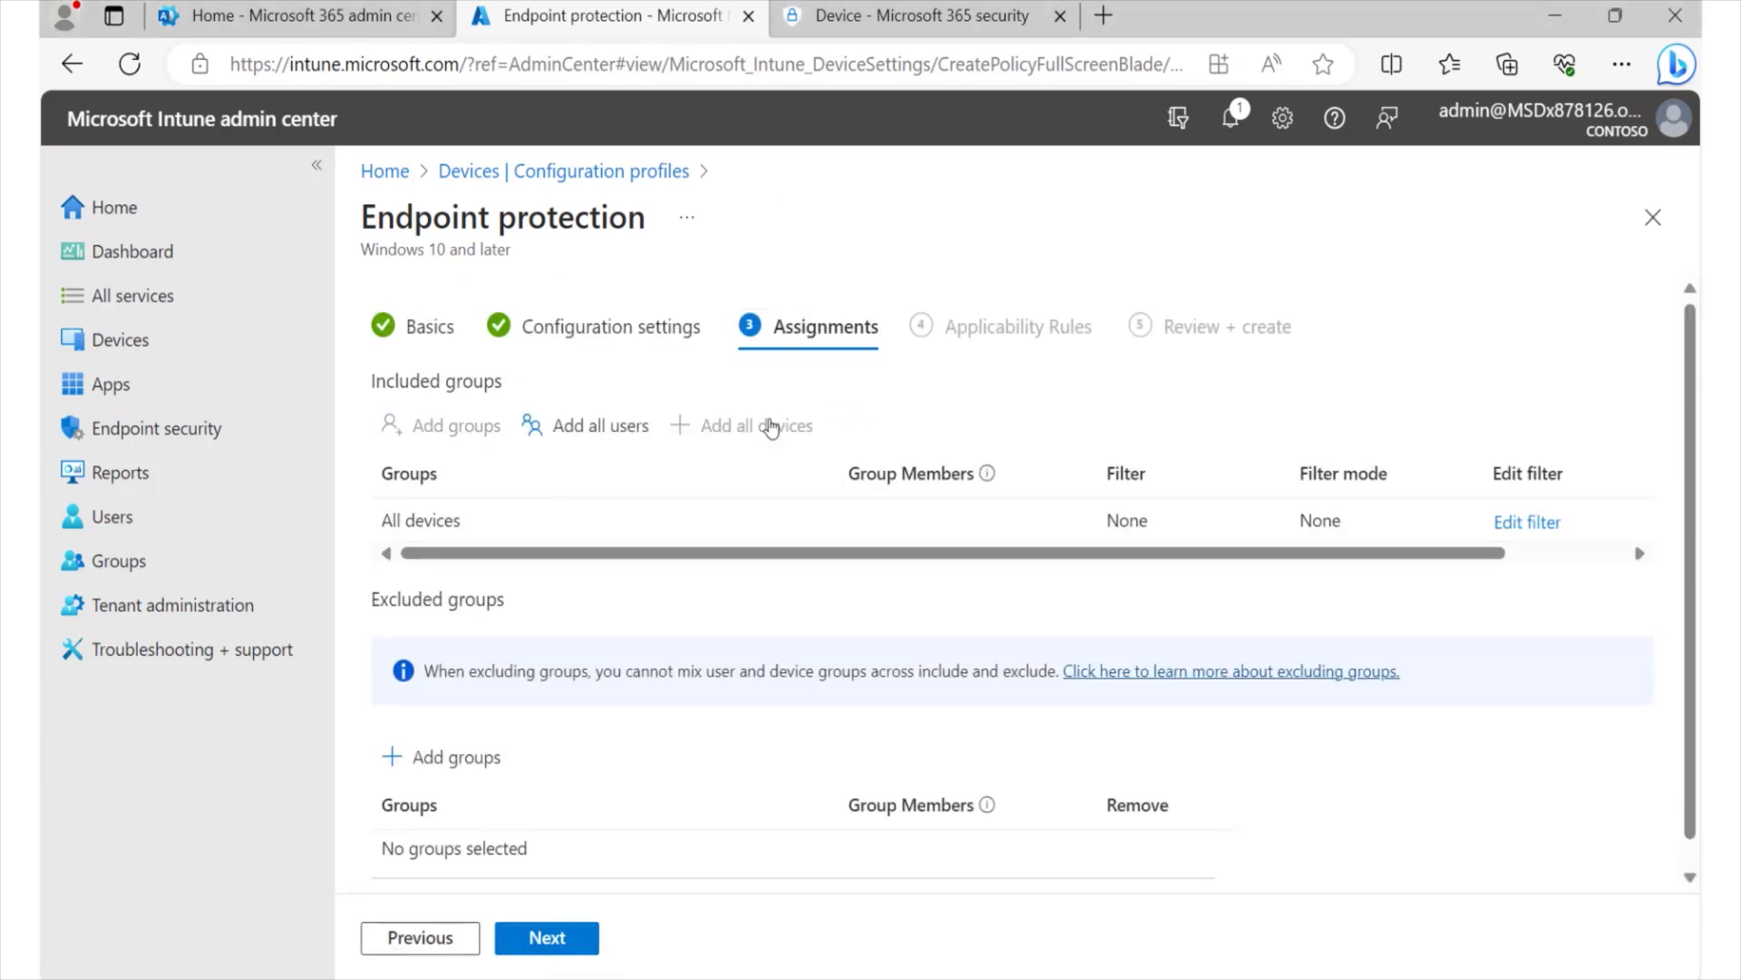
click(589, 432)
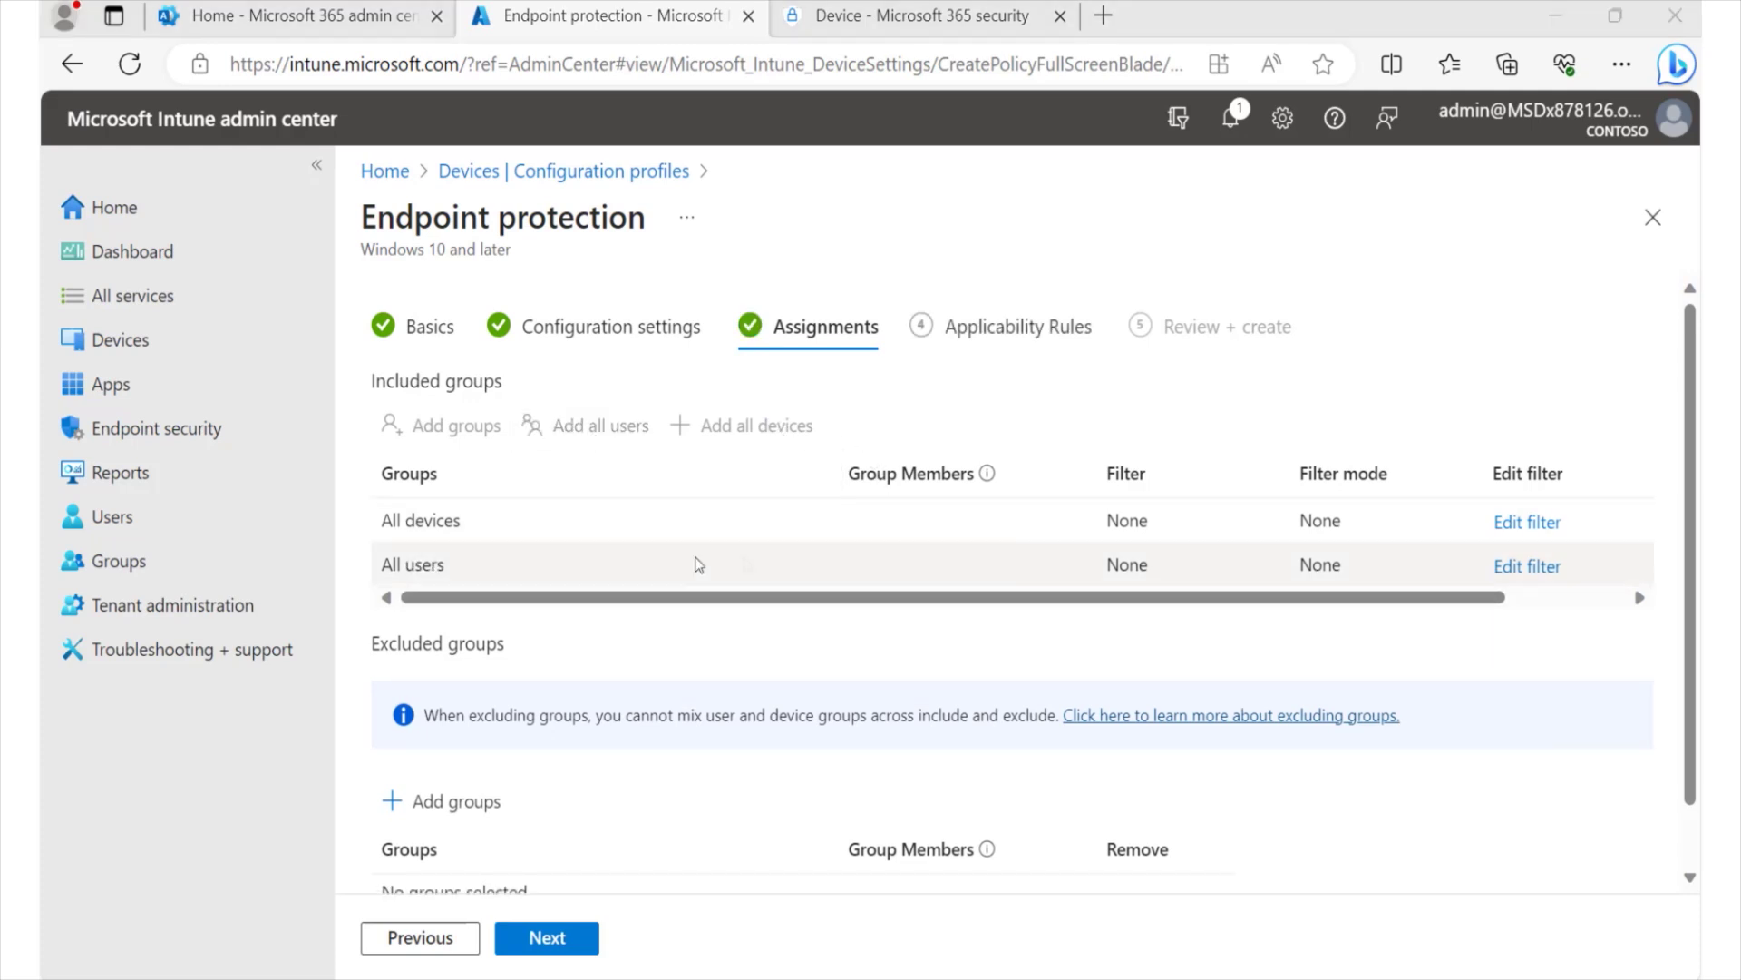
scroll(626, 785, down, 1)
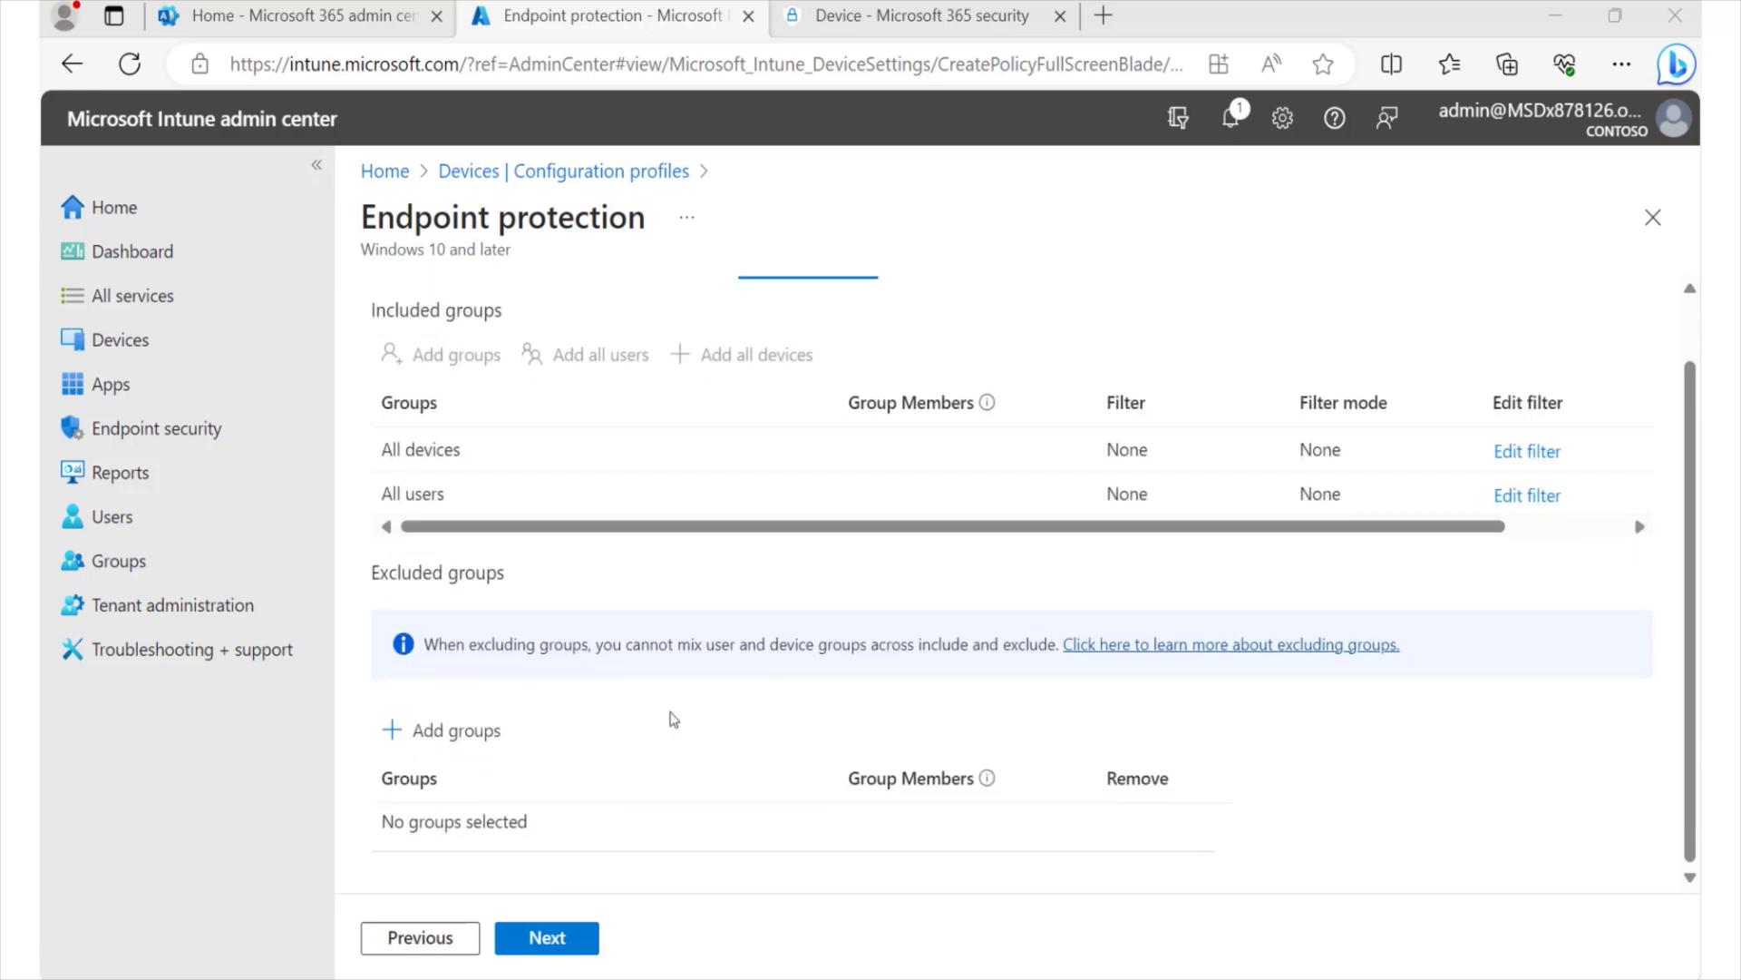
click(549, 940)
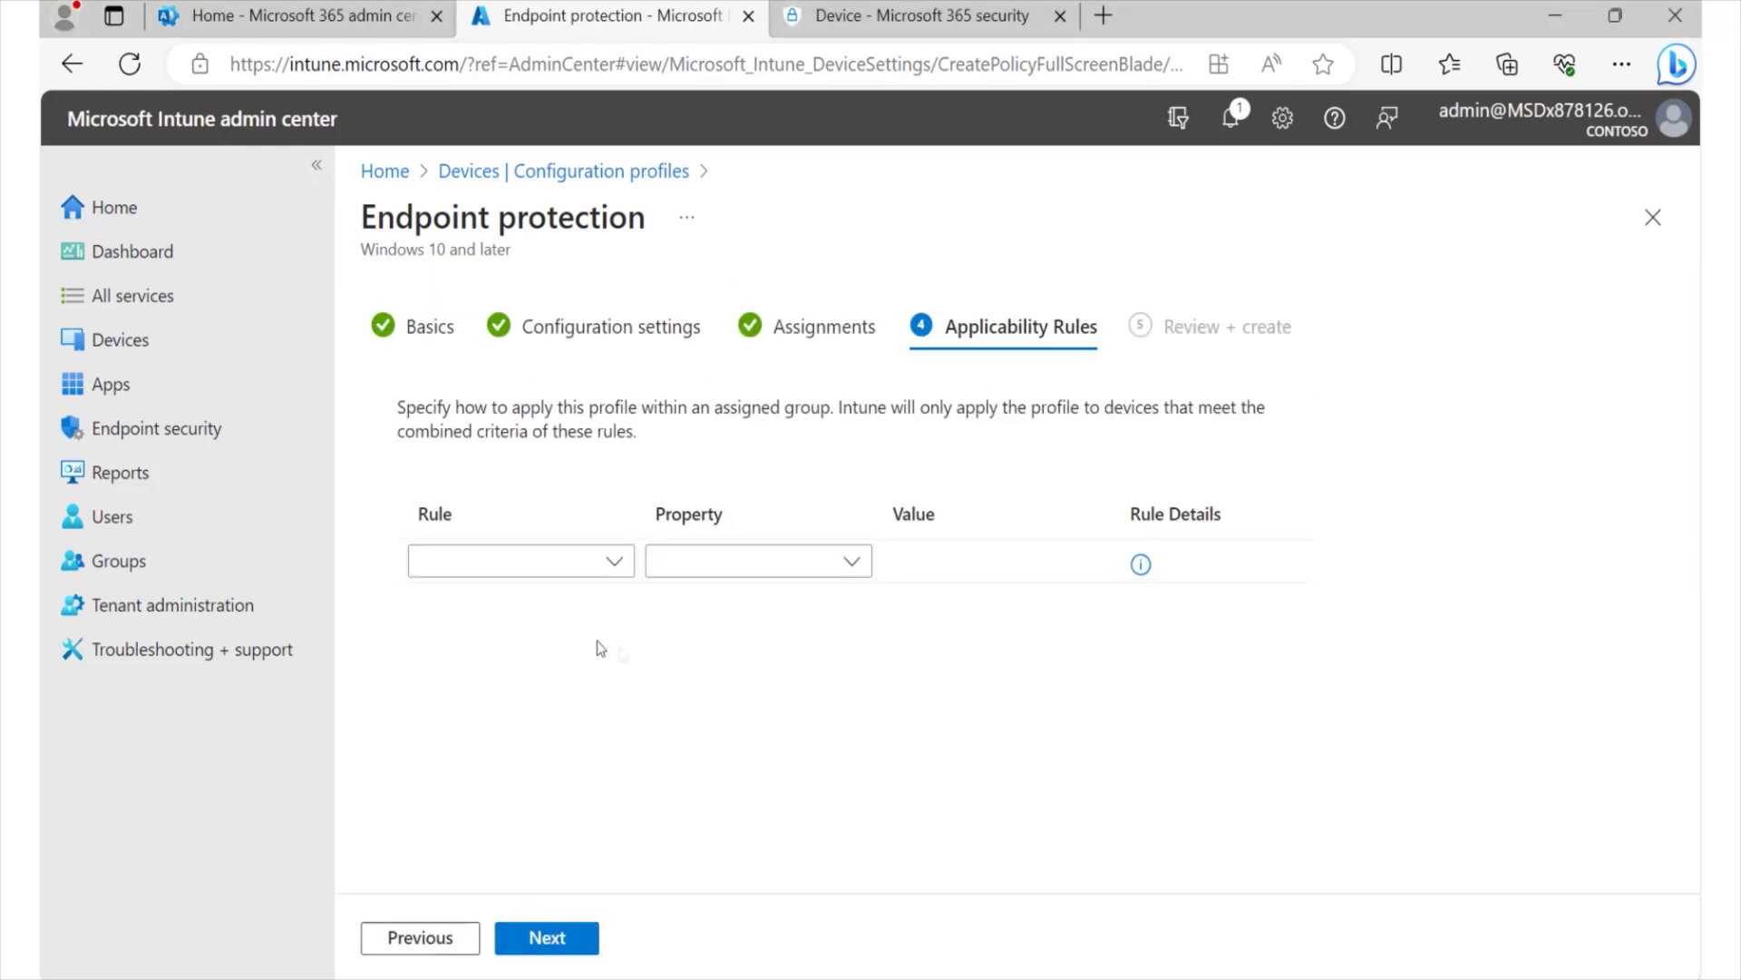
- Add an applicability rule of type Assign profile if, based on OS edition
click(617, 566)
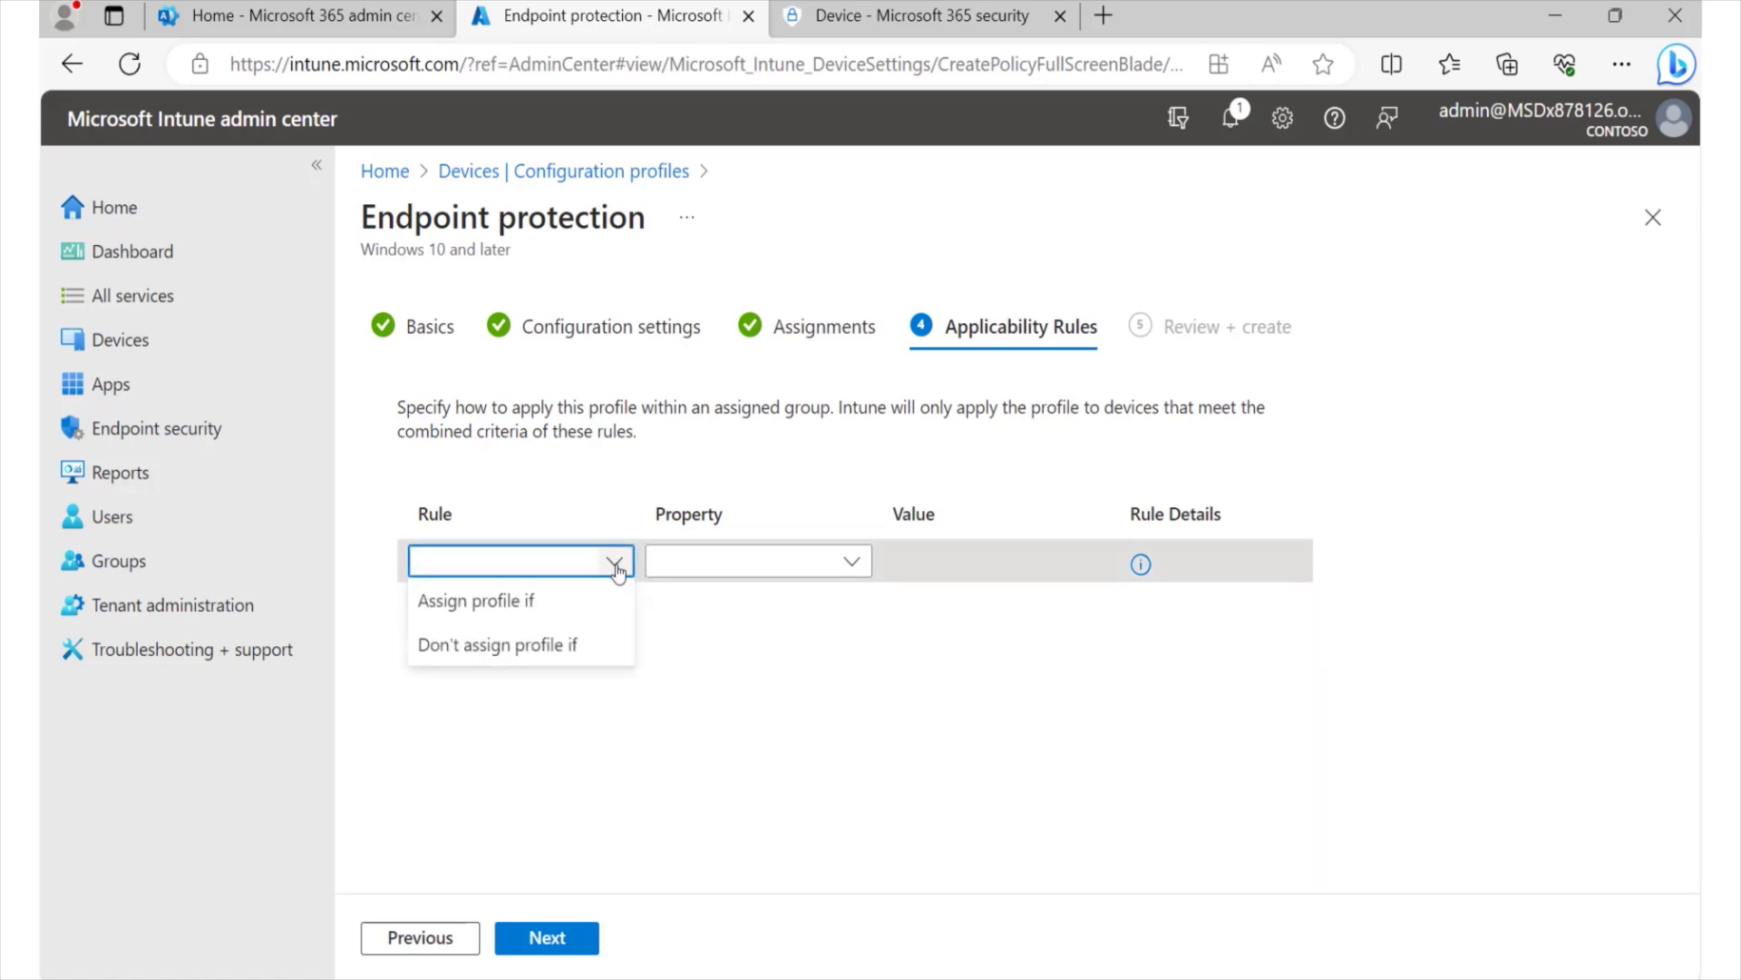
click(602, 506)
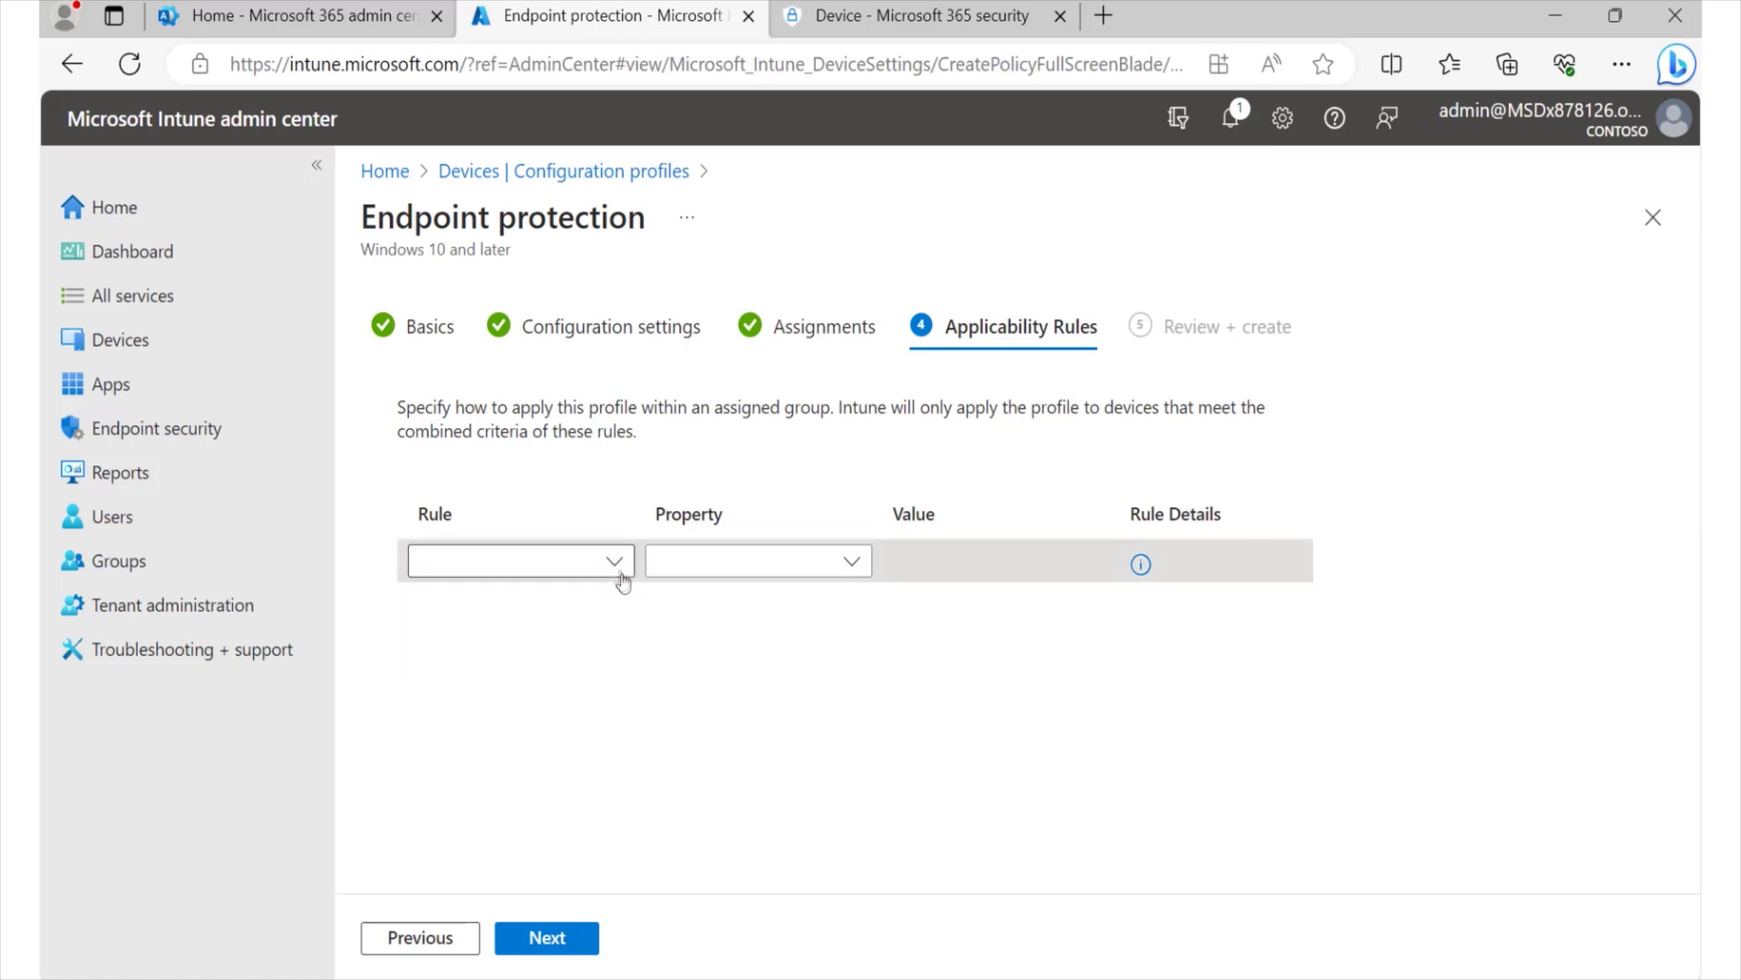
click(620, 564)
click(498, 601)
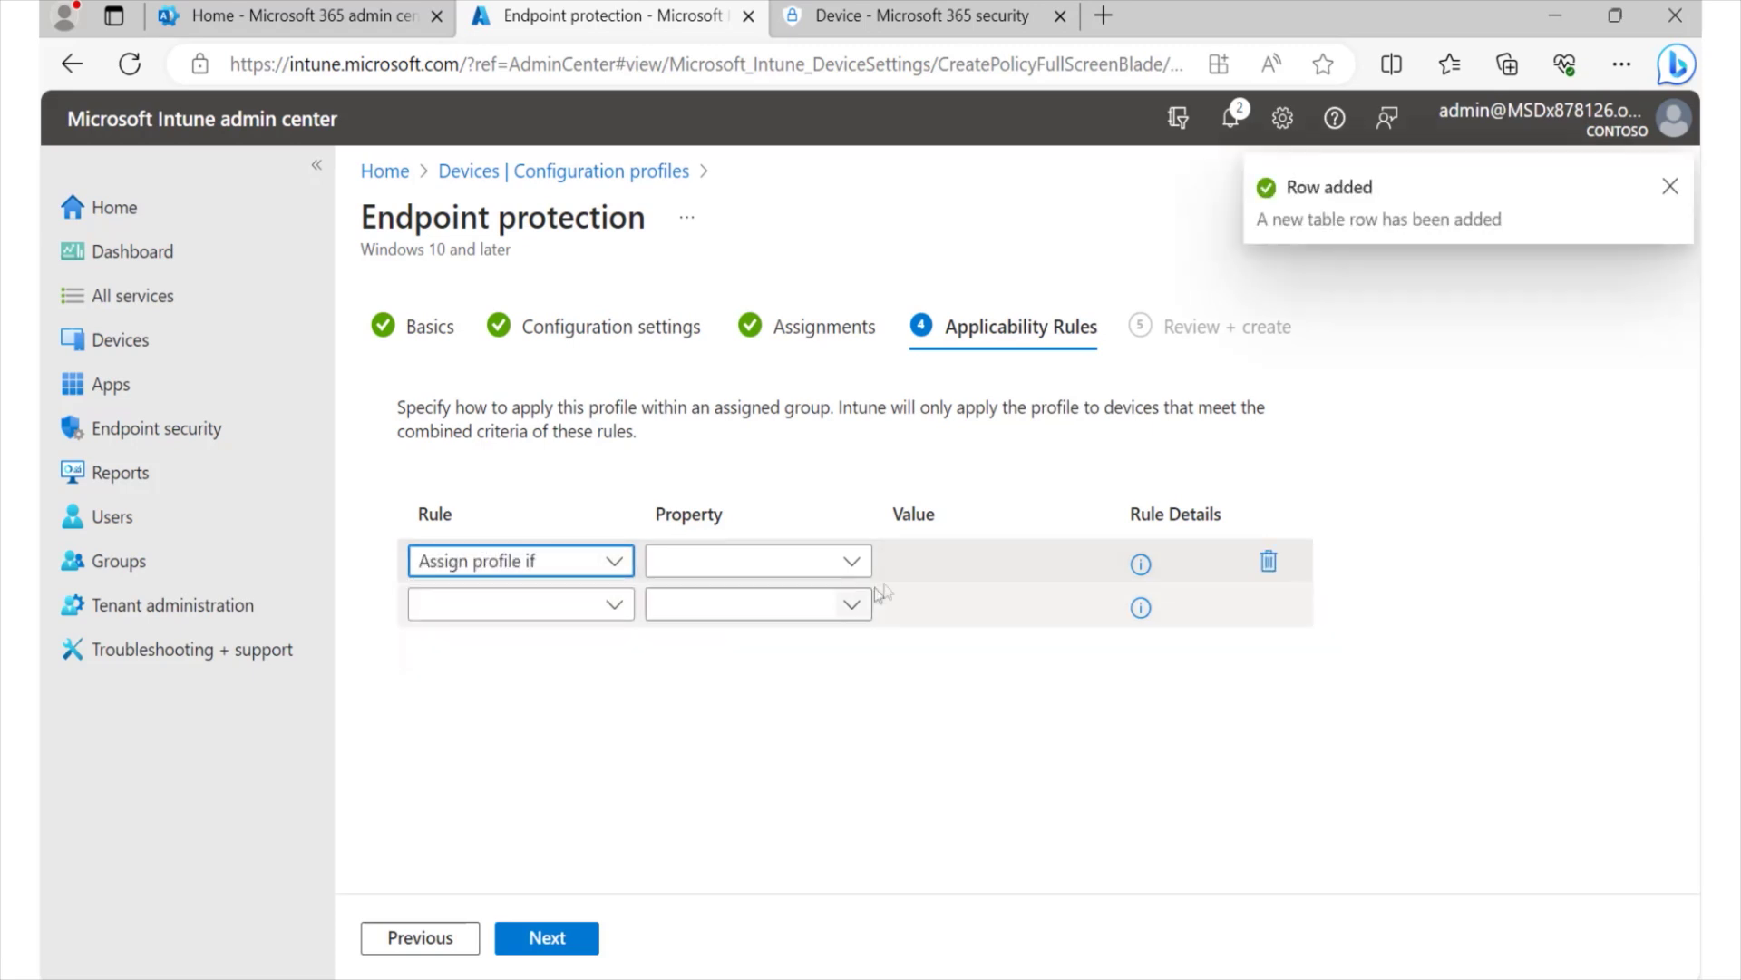
click(853, 561)
click(716, 600)
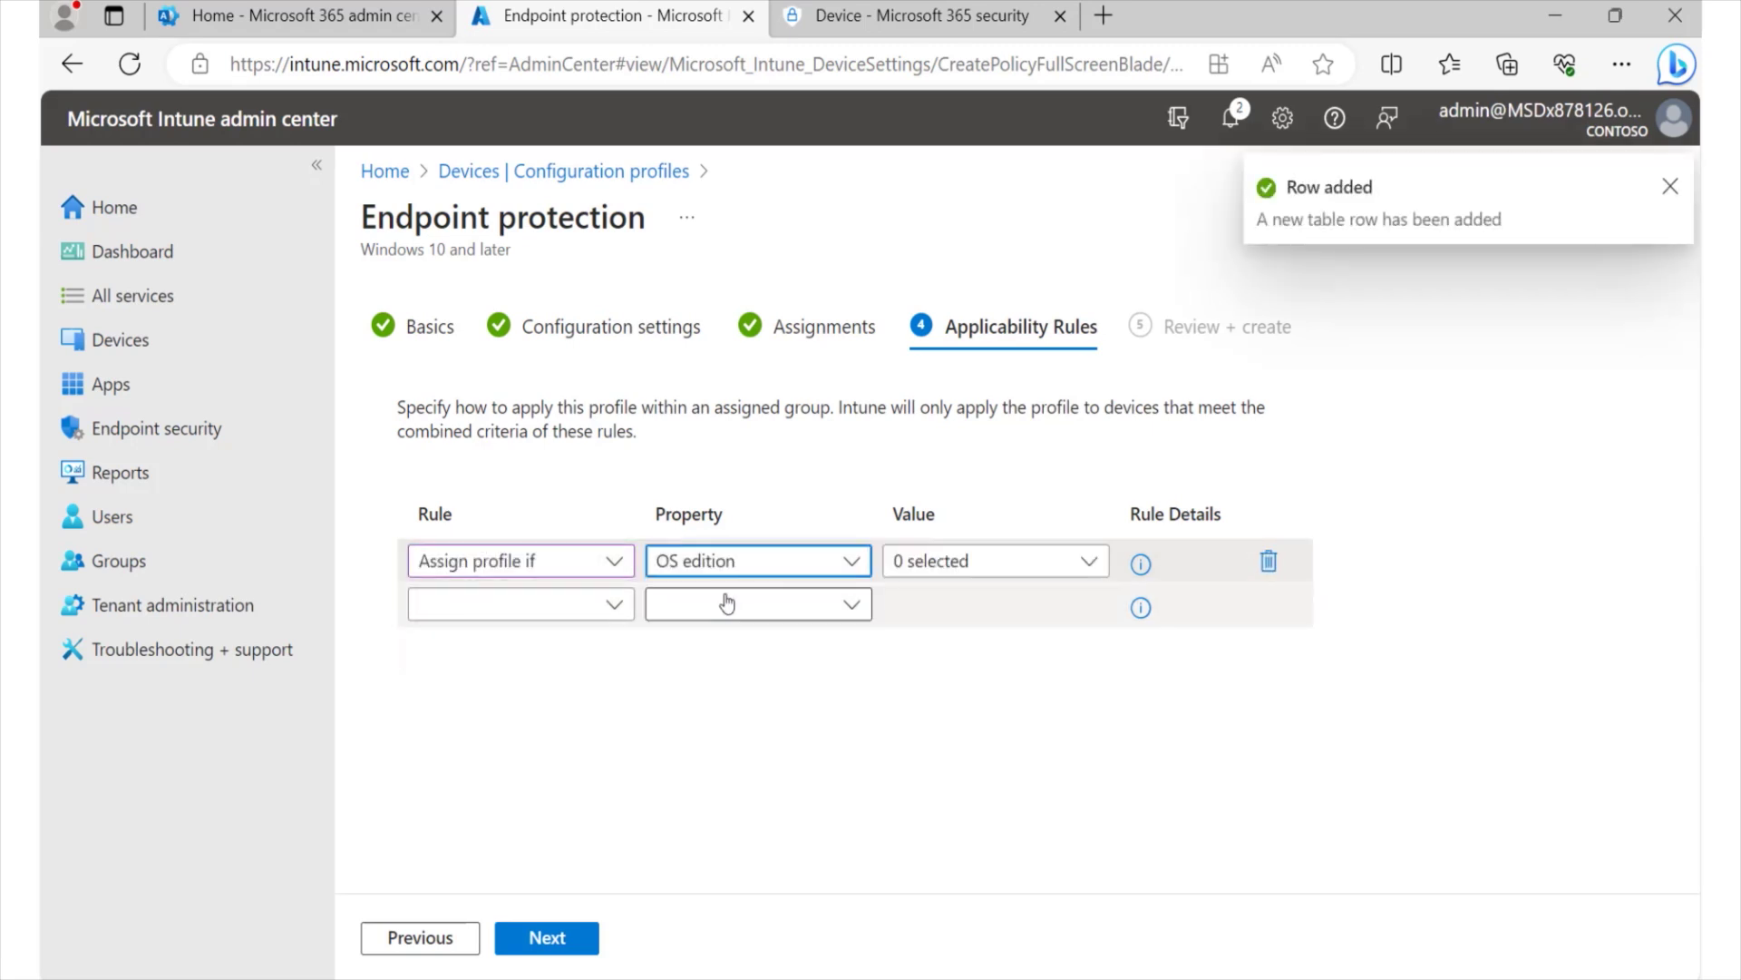
- Limit the rule to Windows 10/11 Enterprise, Home and Professional editions
click(1040, 575)
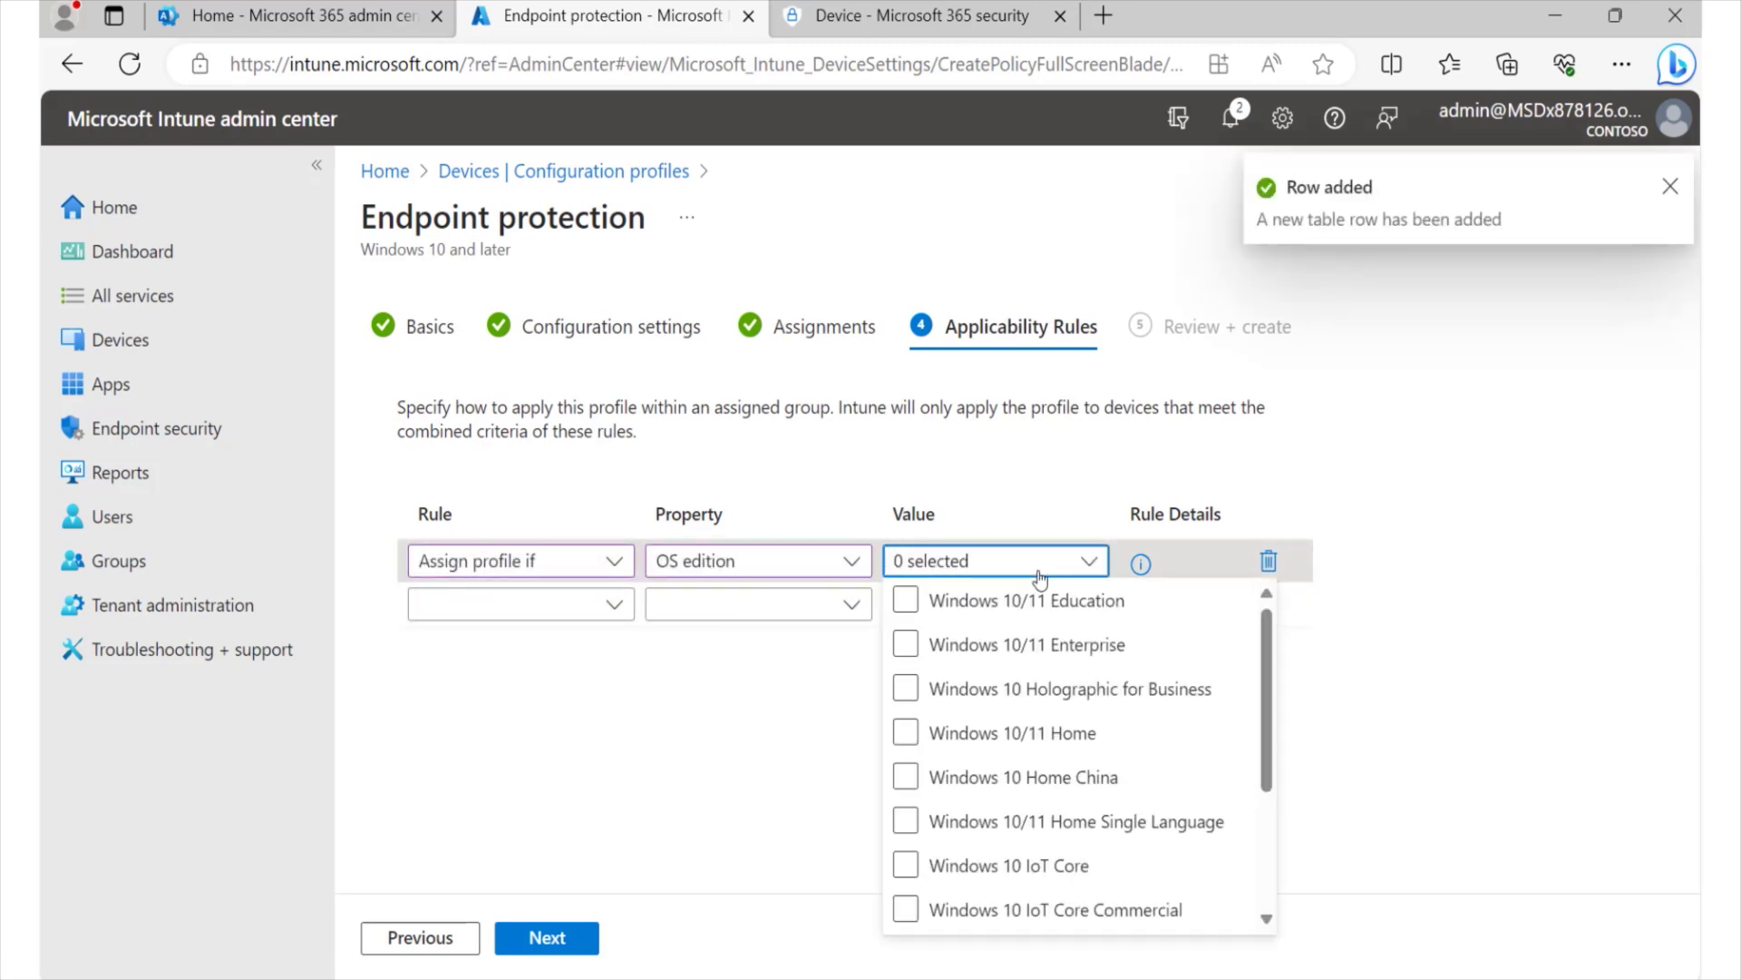
click(905, 646)
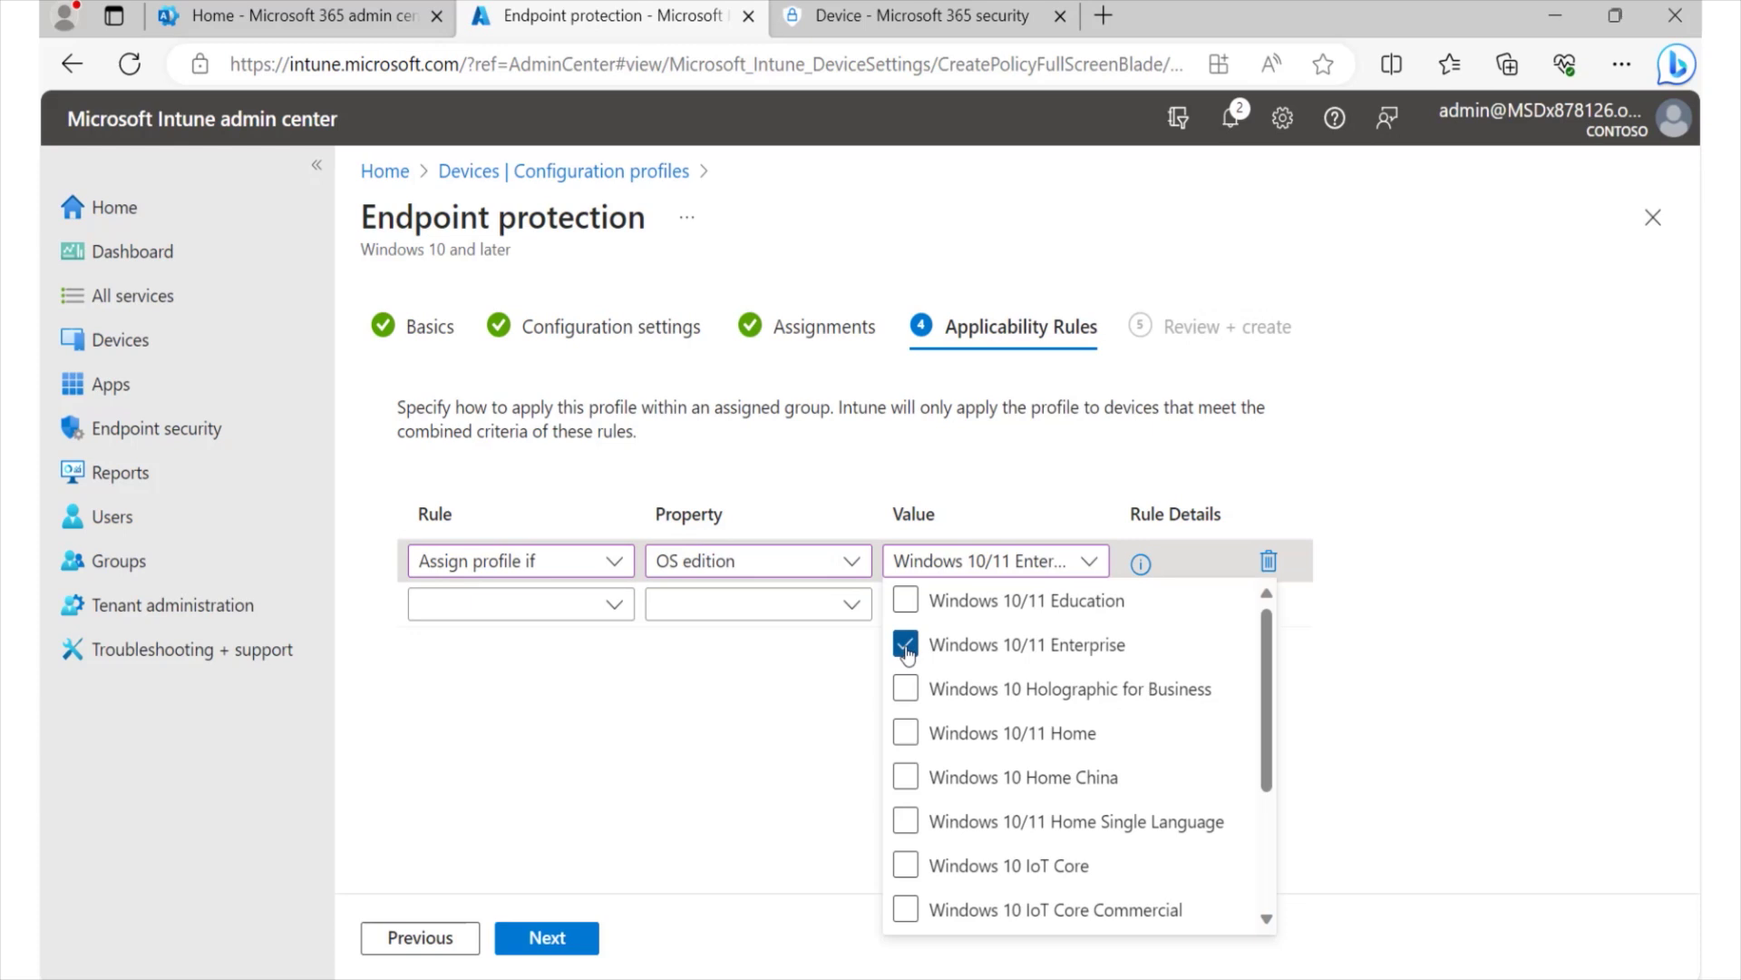
click(905, 733)
scroll(916, 792, down, 2)
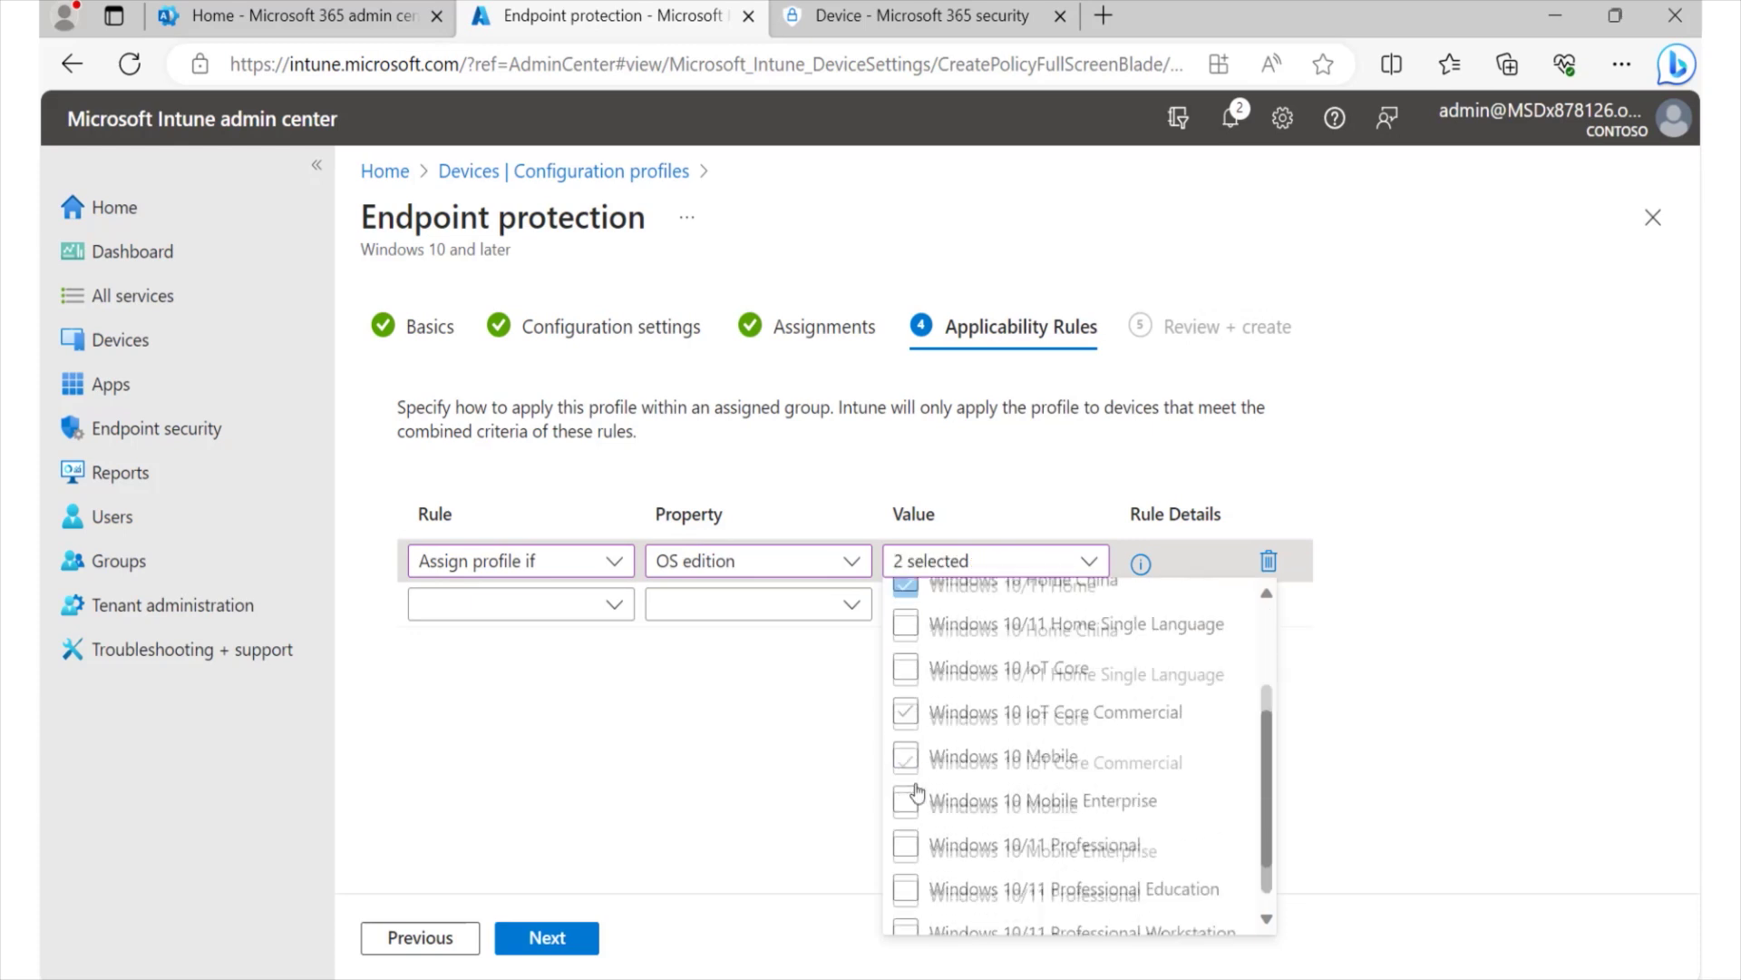
click(905, 822)
click(1420, 456)
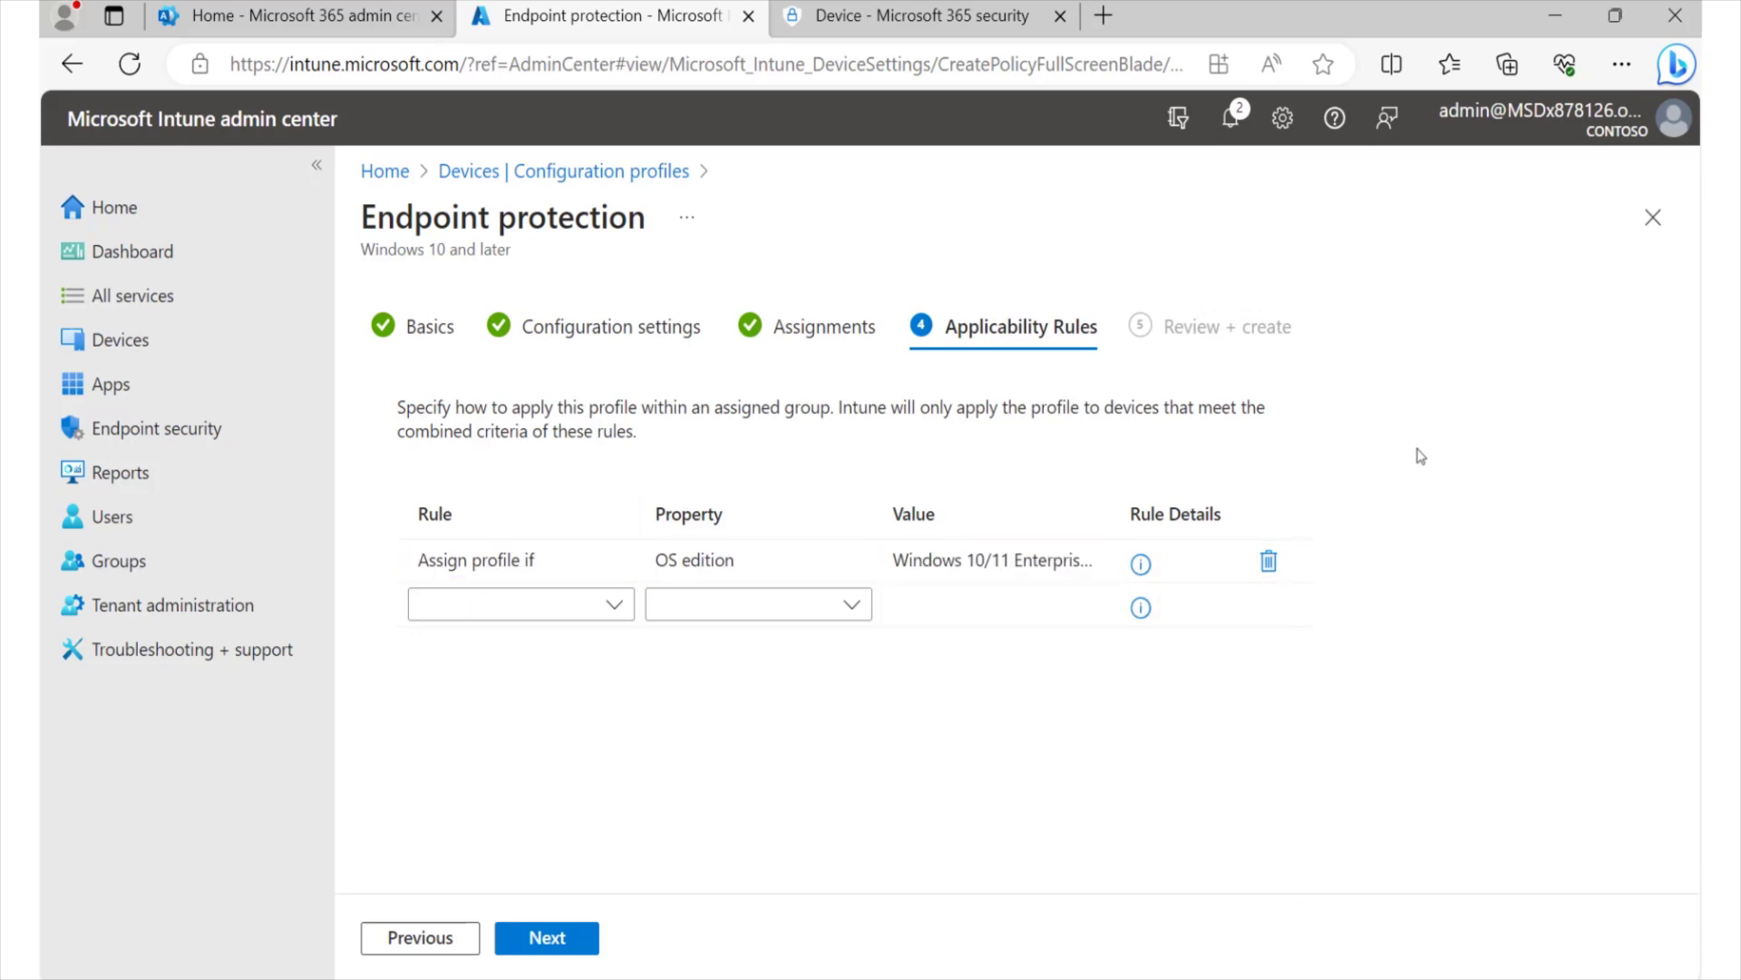
click(535, 949)
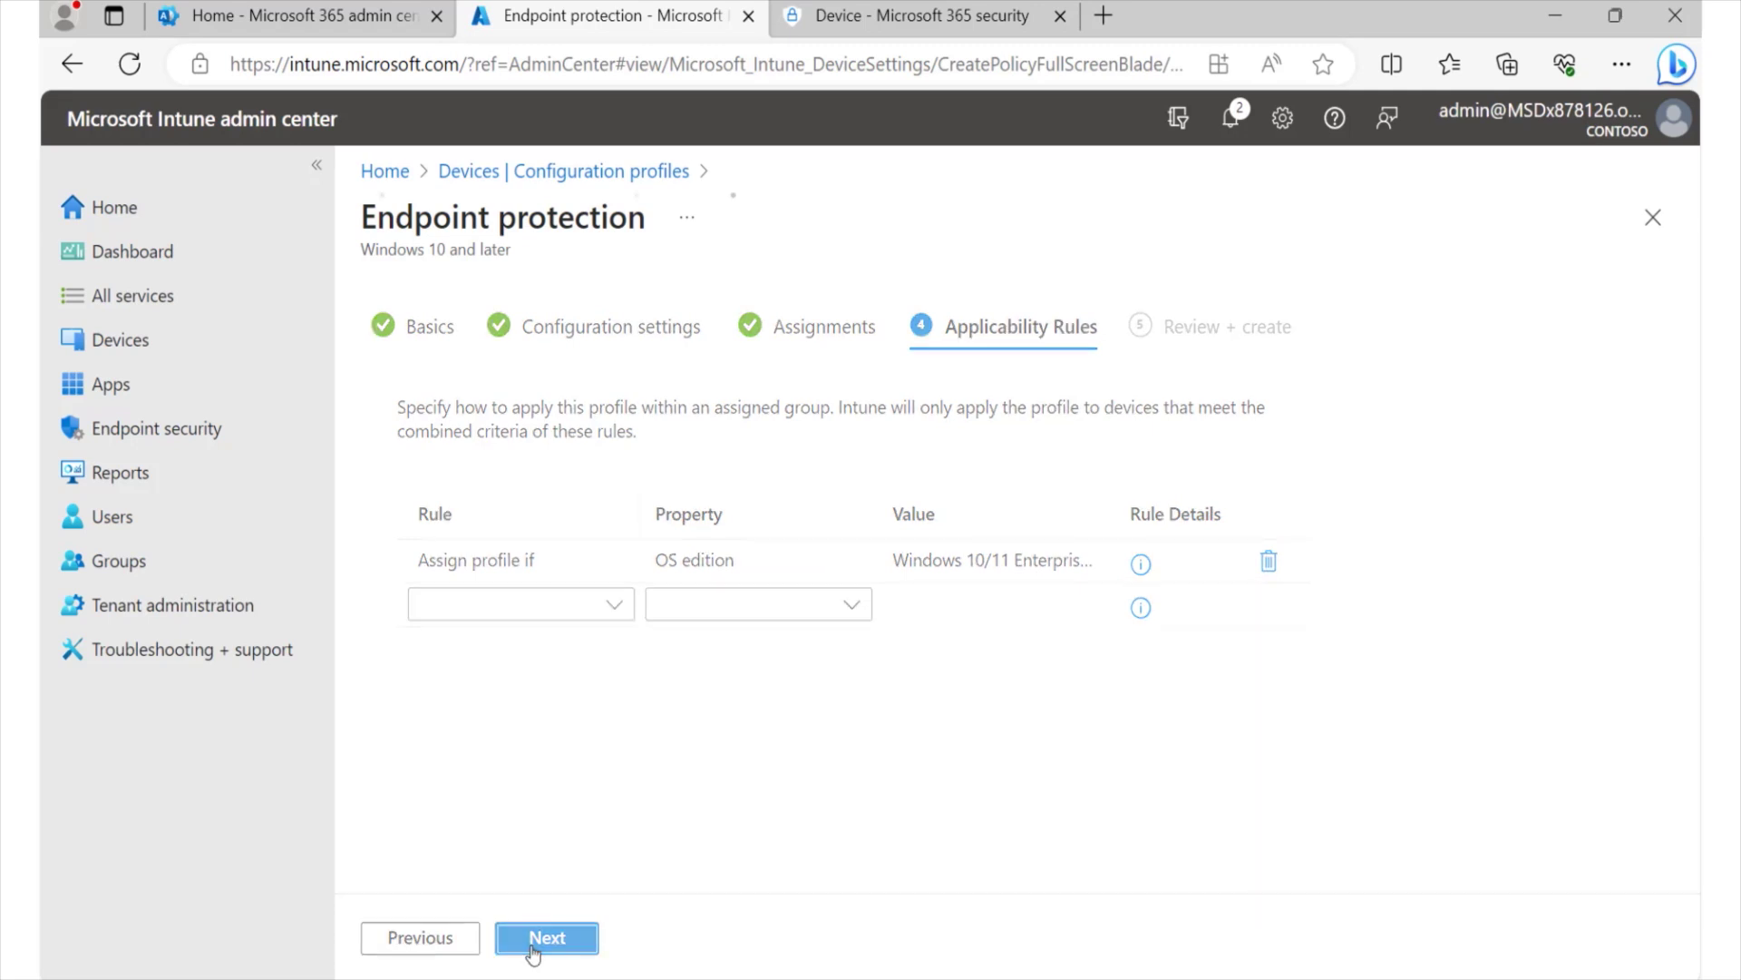
- Create the 'Settings for Windows' endpoint protection profile from the review summary
scroll(833, 702, down, 10)
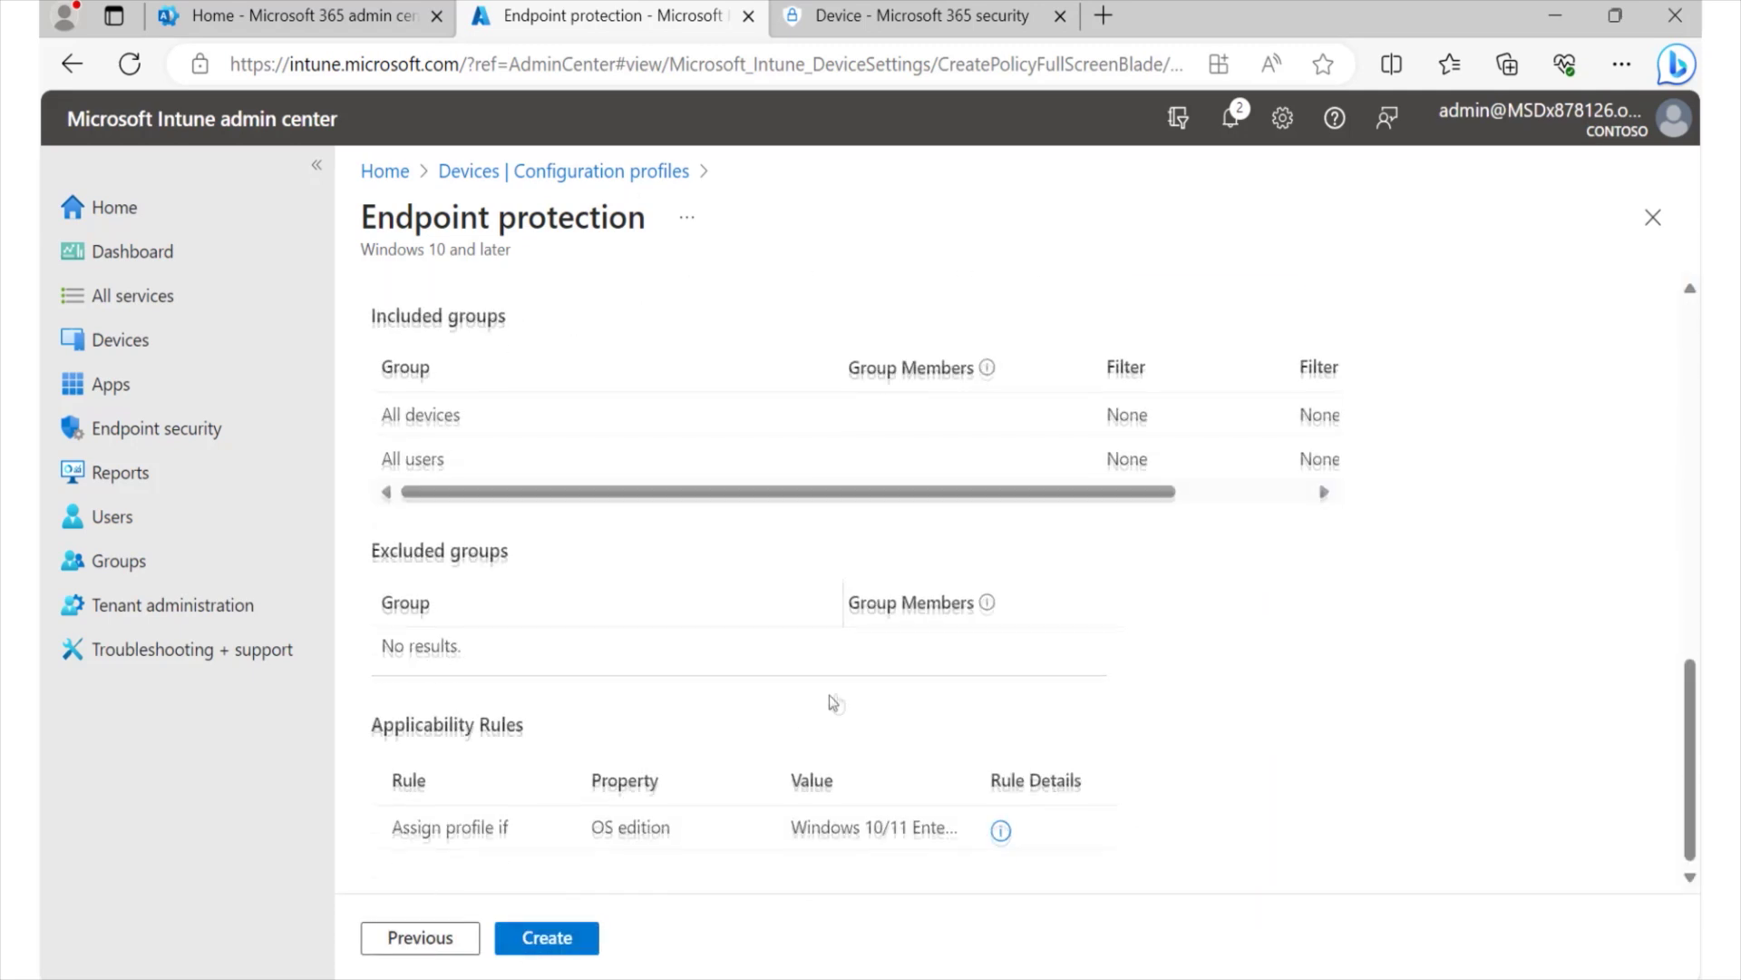
click(560, 940)
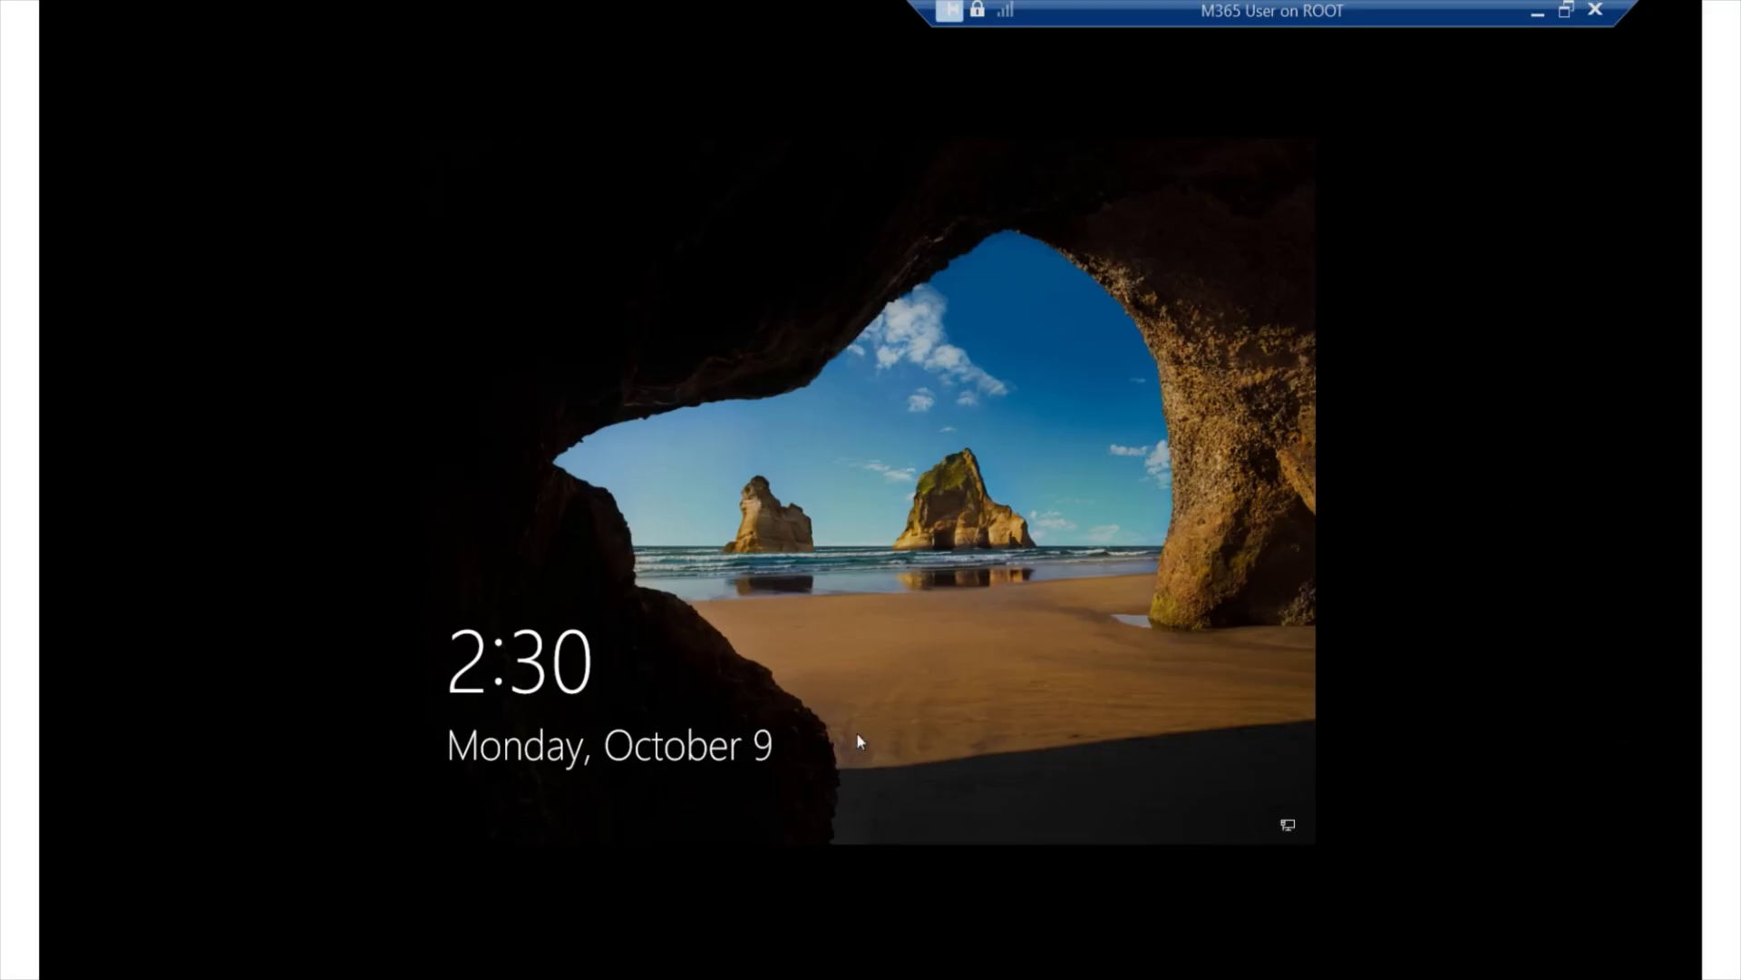
- Sign in to the Windows 10 VM with the account PIN
click(858, 731)
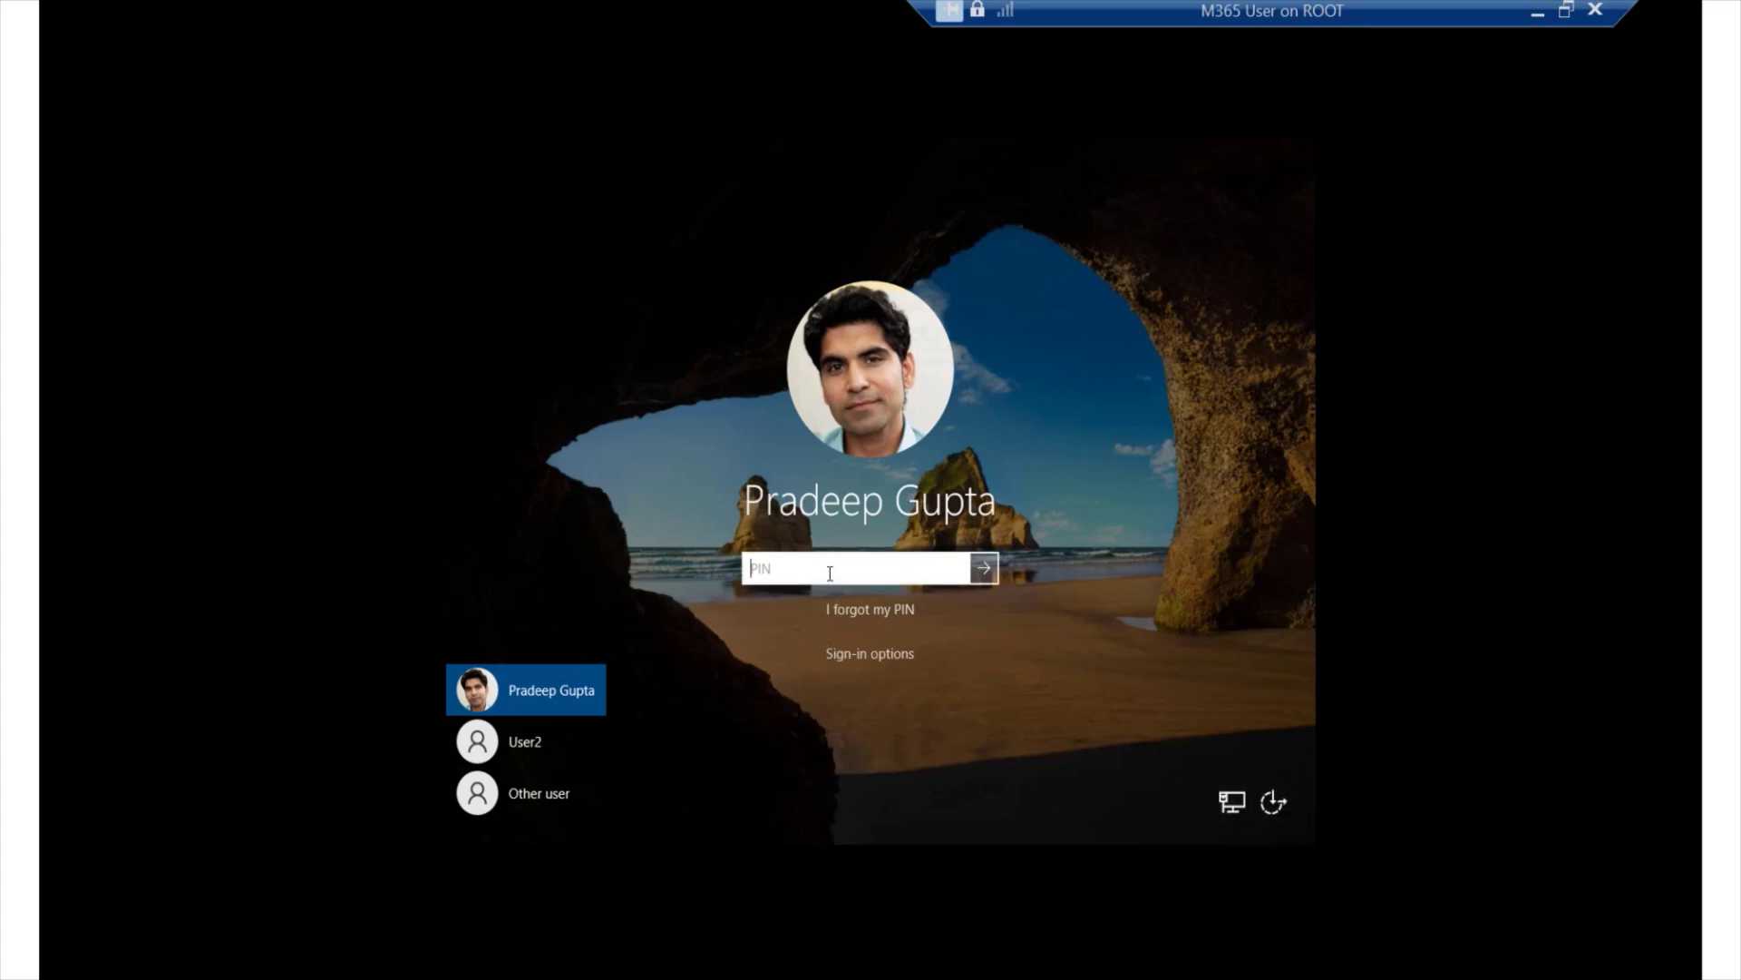
text(345)
key(Return)
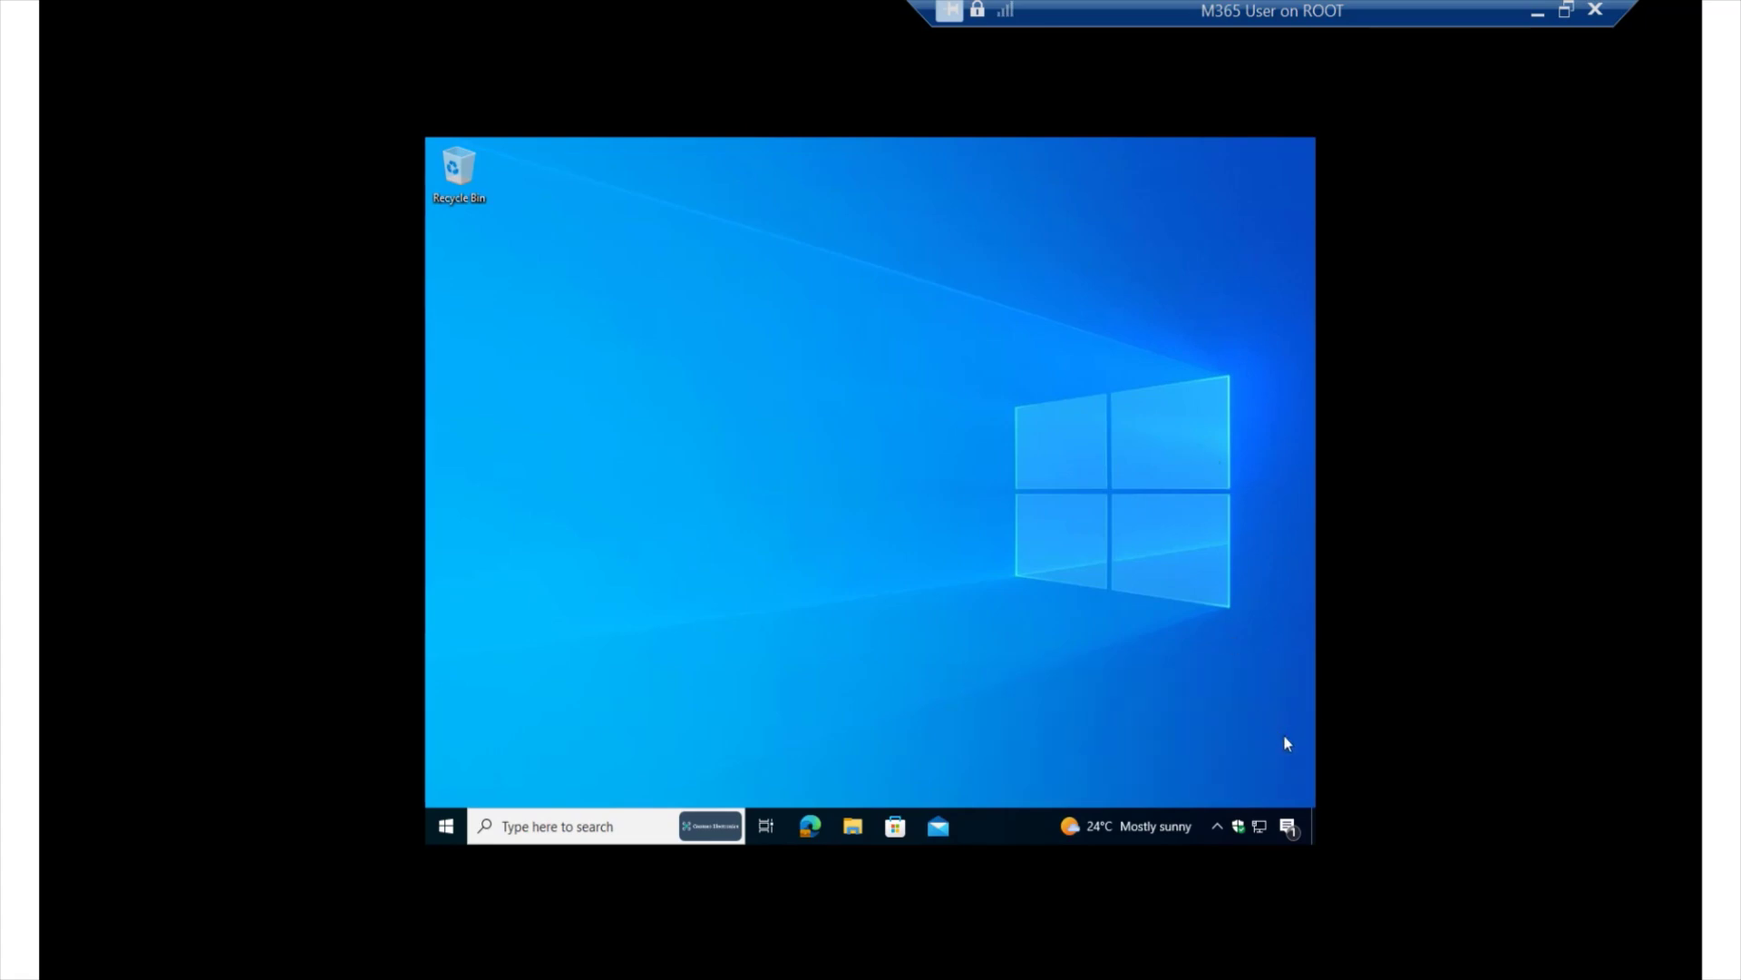
- Accept the Encryption needed notification, confirming no other disk encryption software is installed
click(1288, 827)
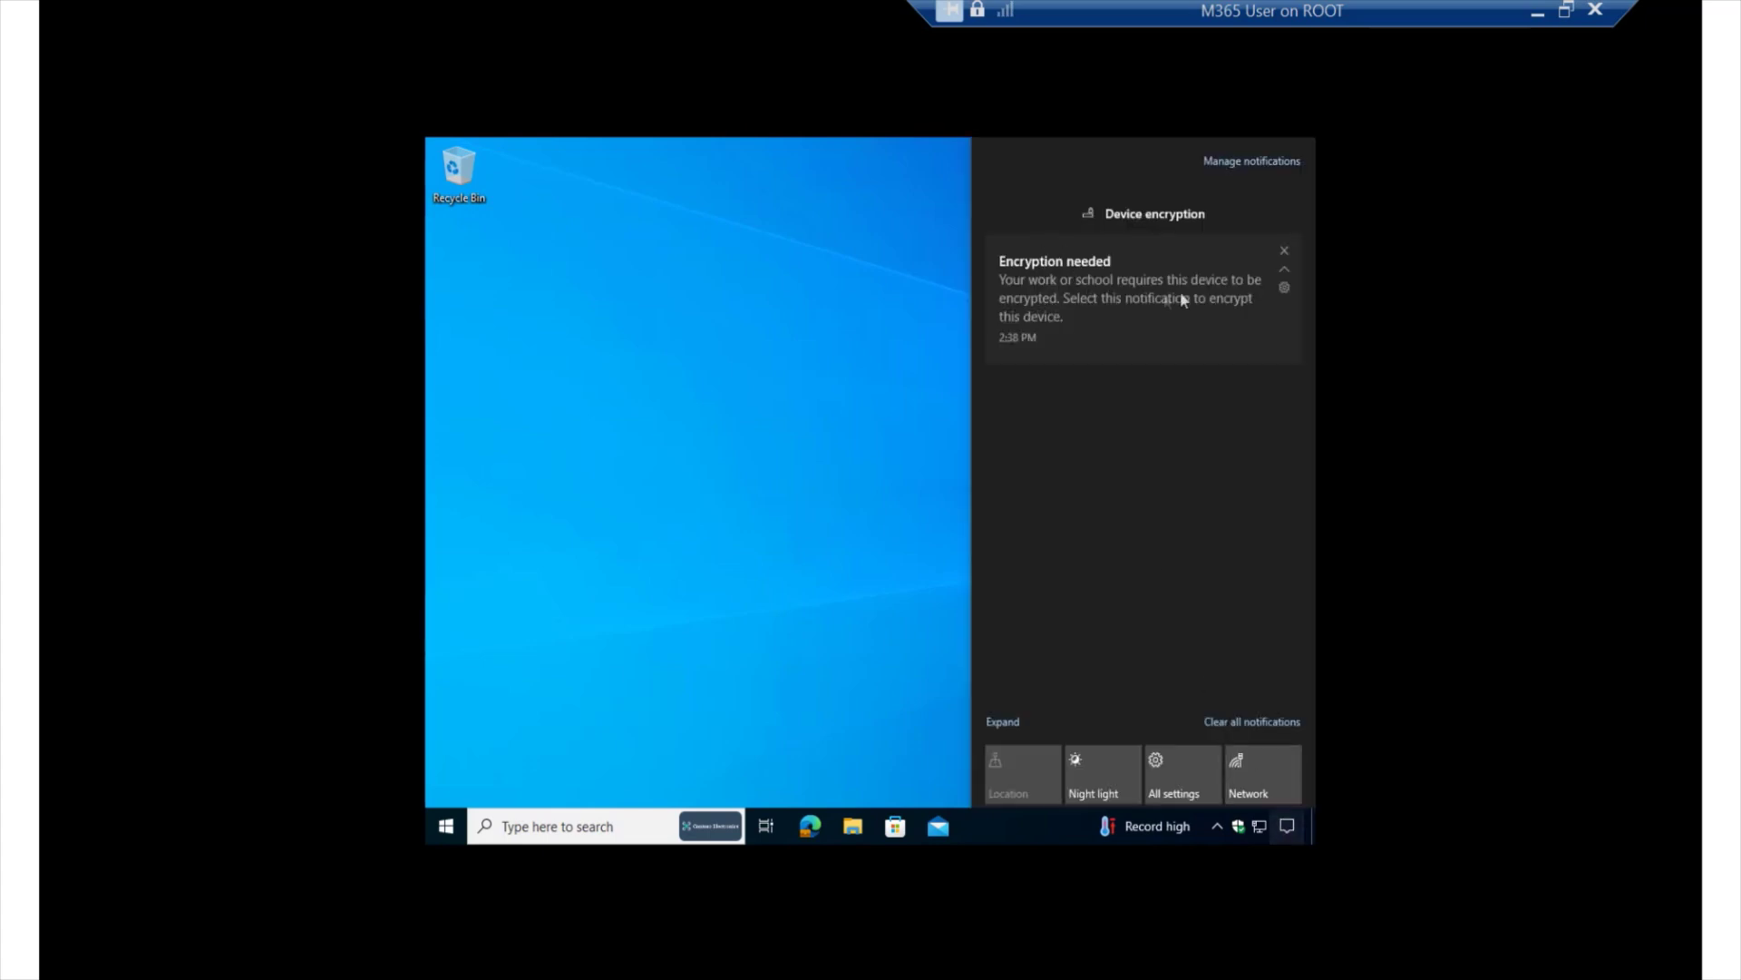
click(1123, 296)
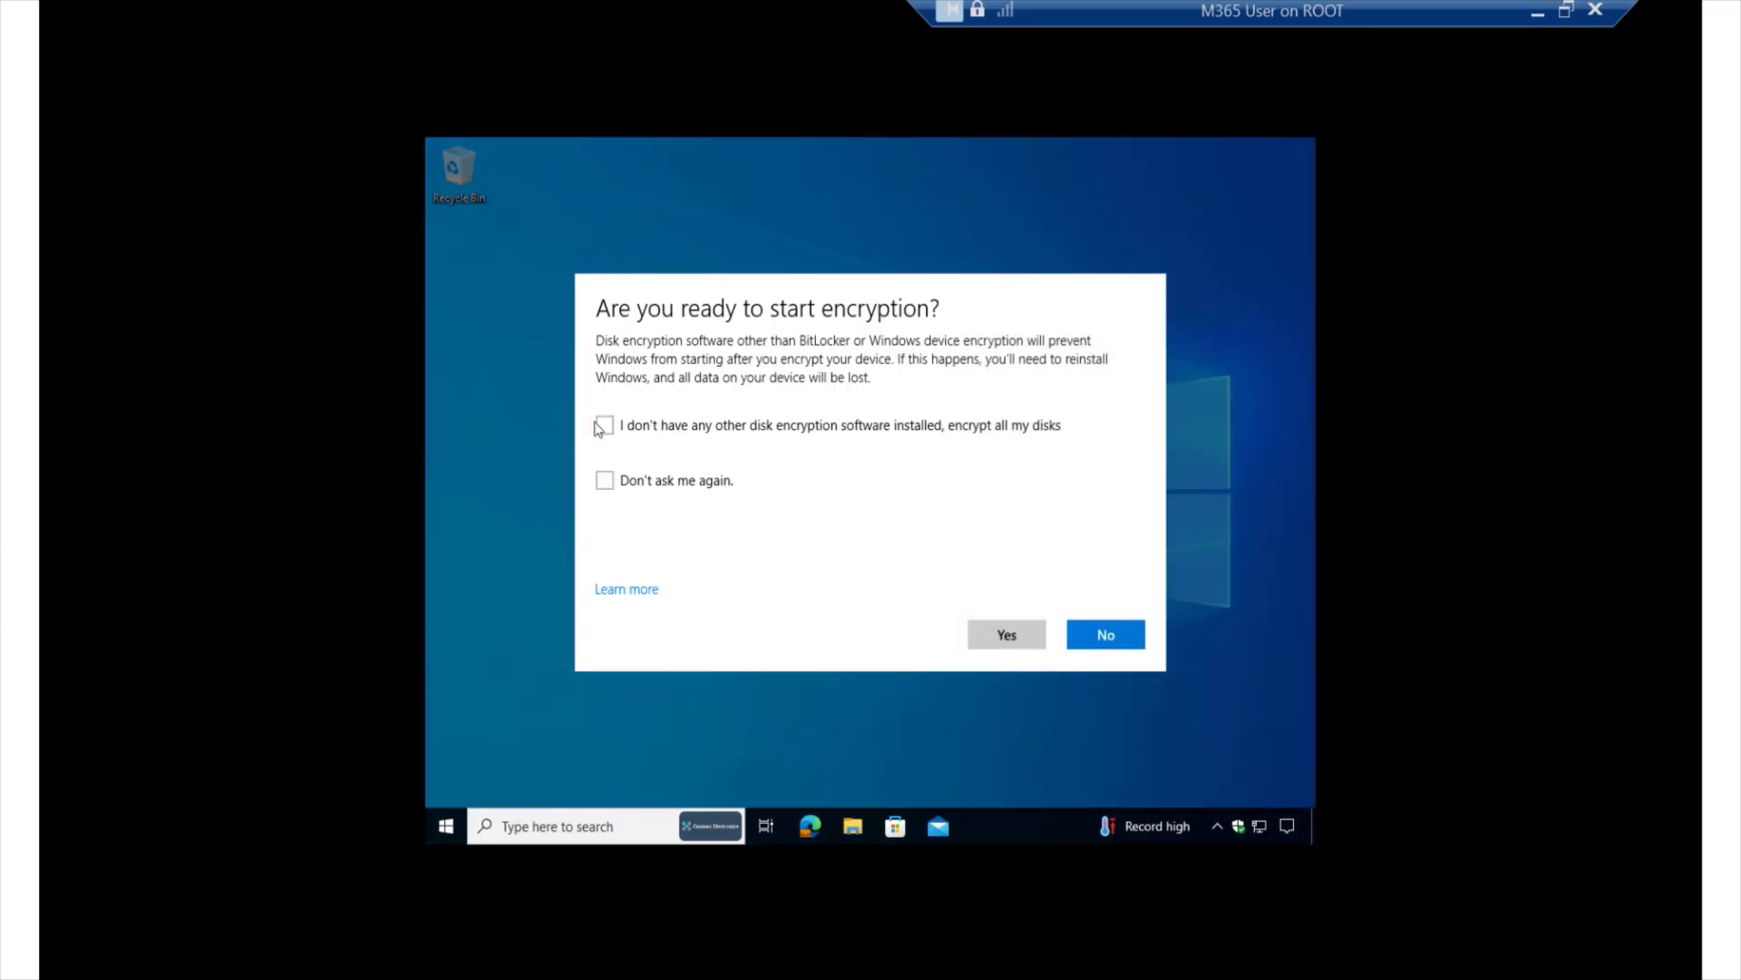
click(605, 426)
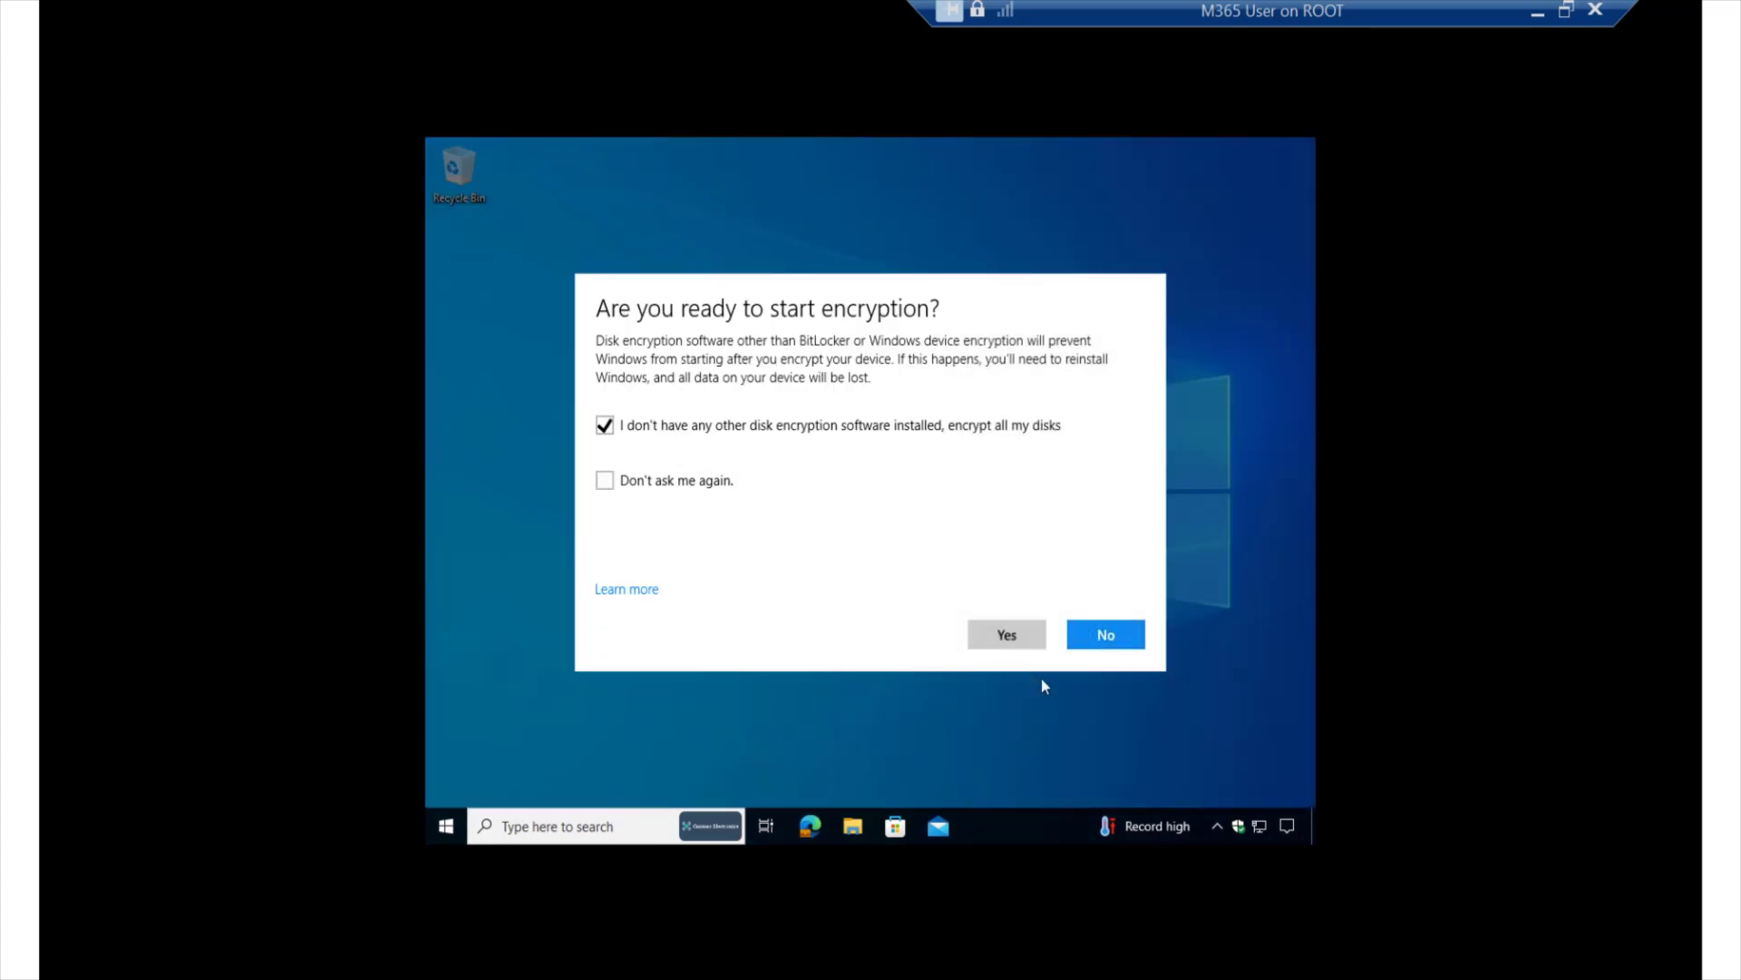
click(982, 630)
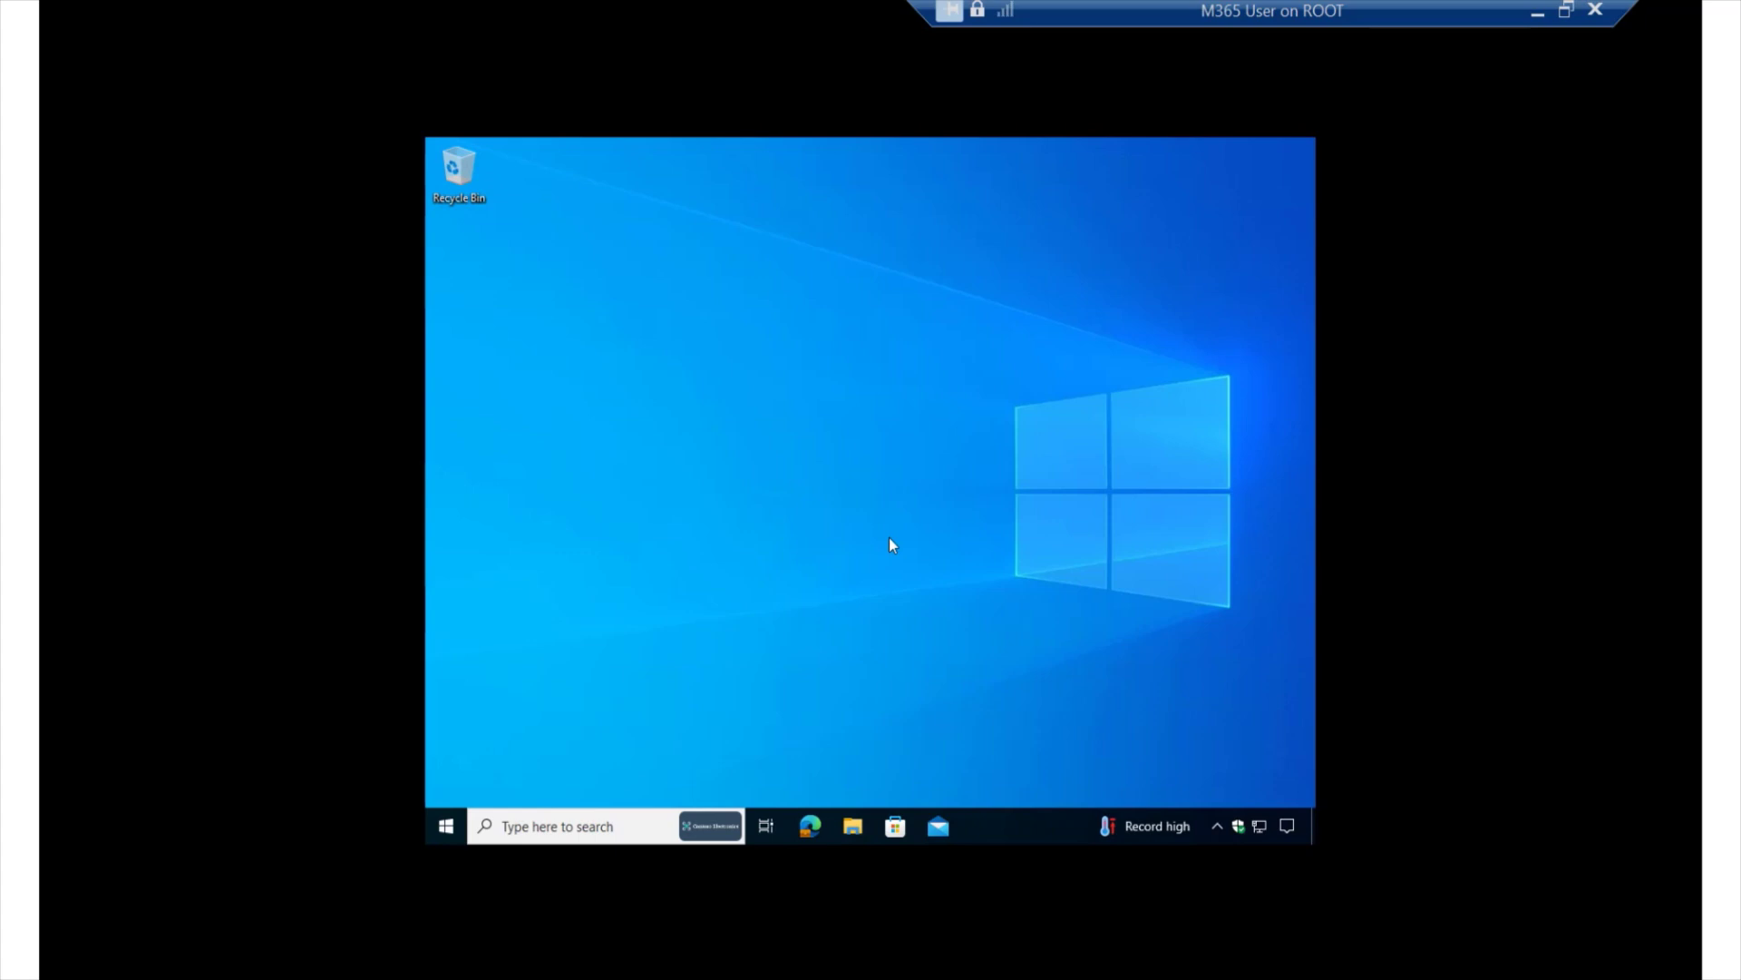